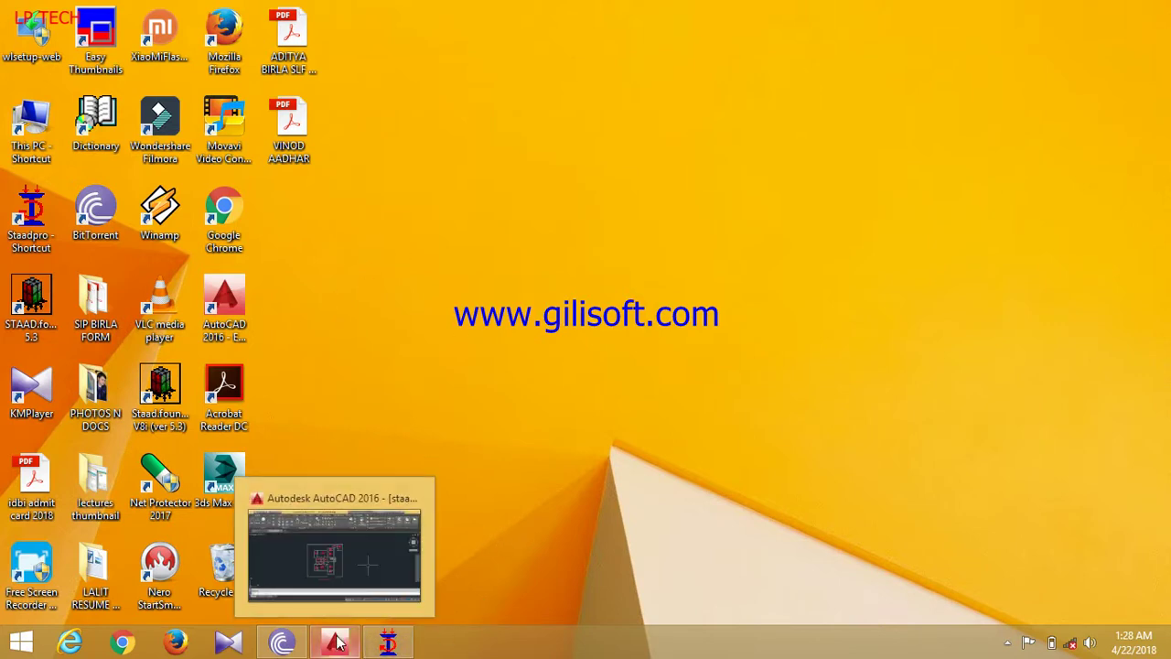
# Switch to AutoCAD and draw a line along the centre of the plan's right boundary wall, from bottom corner to top corner.
pyautogui.click(336, 643)
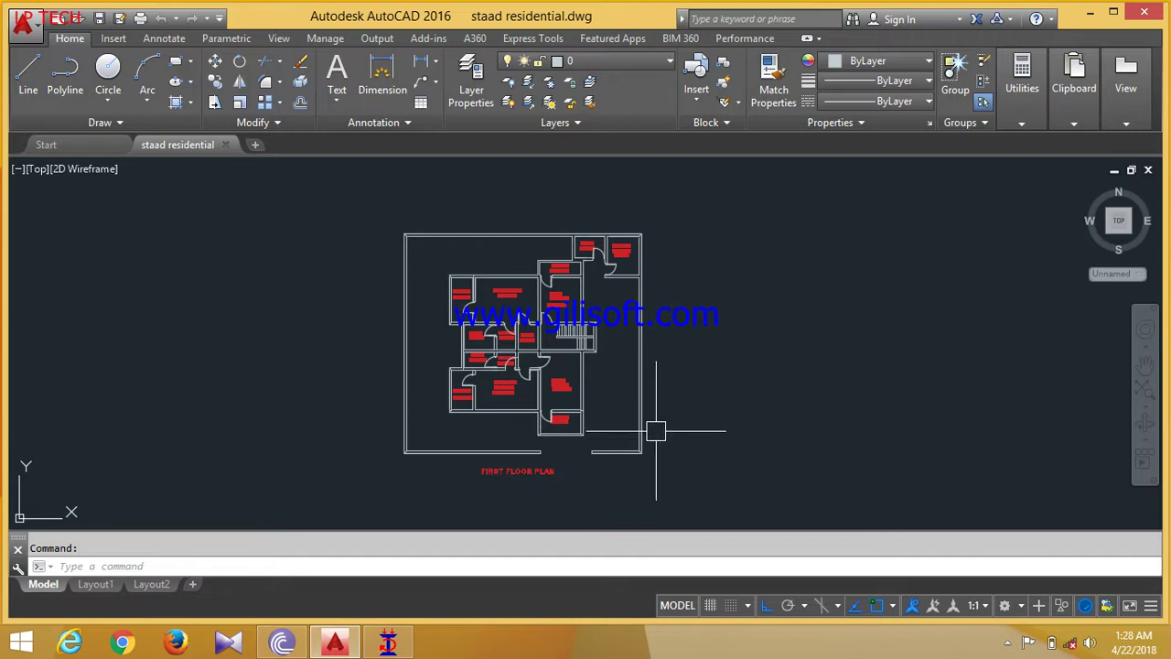
pyautogui.scroll(4, 655, 430)
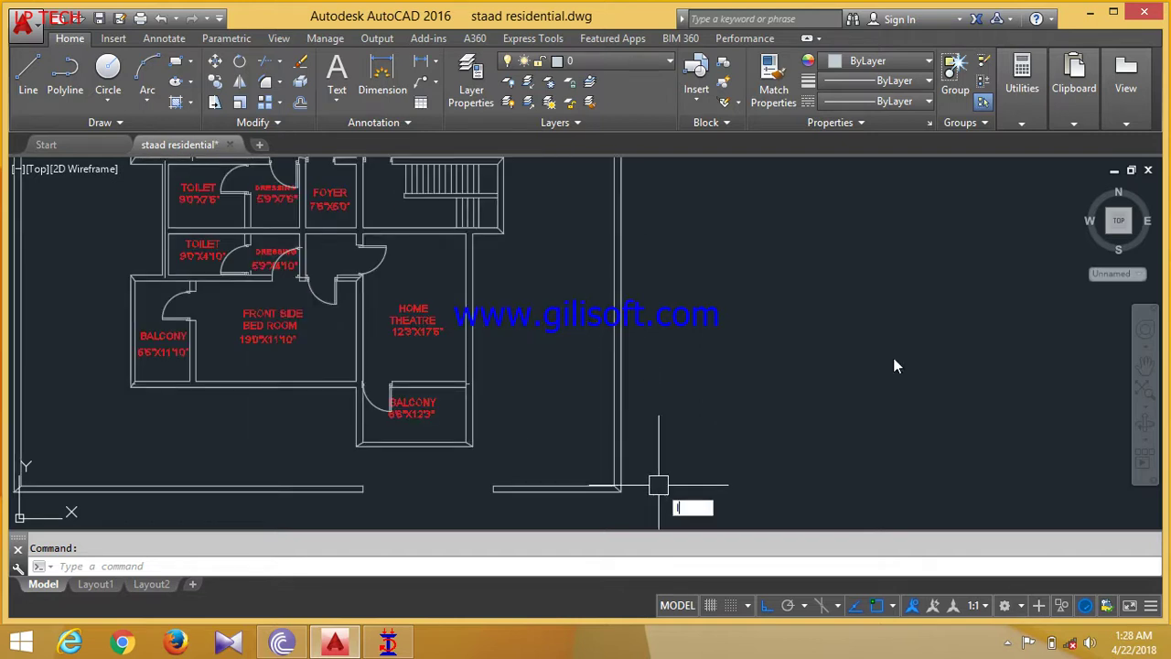
pyautogui.press('Return')
pyautogui.scroll(8, 609, 494)
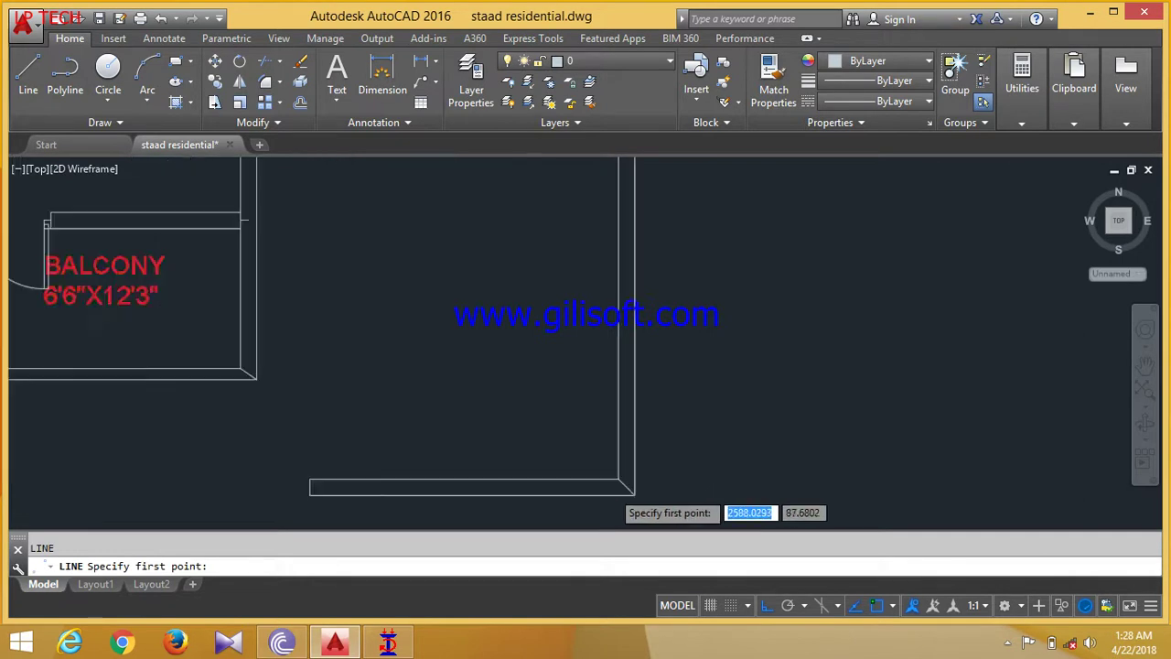
pyautogui.click(675, 475)
pyautogui.scroll(-6, 674, 485)
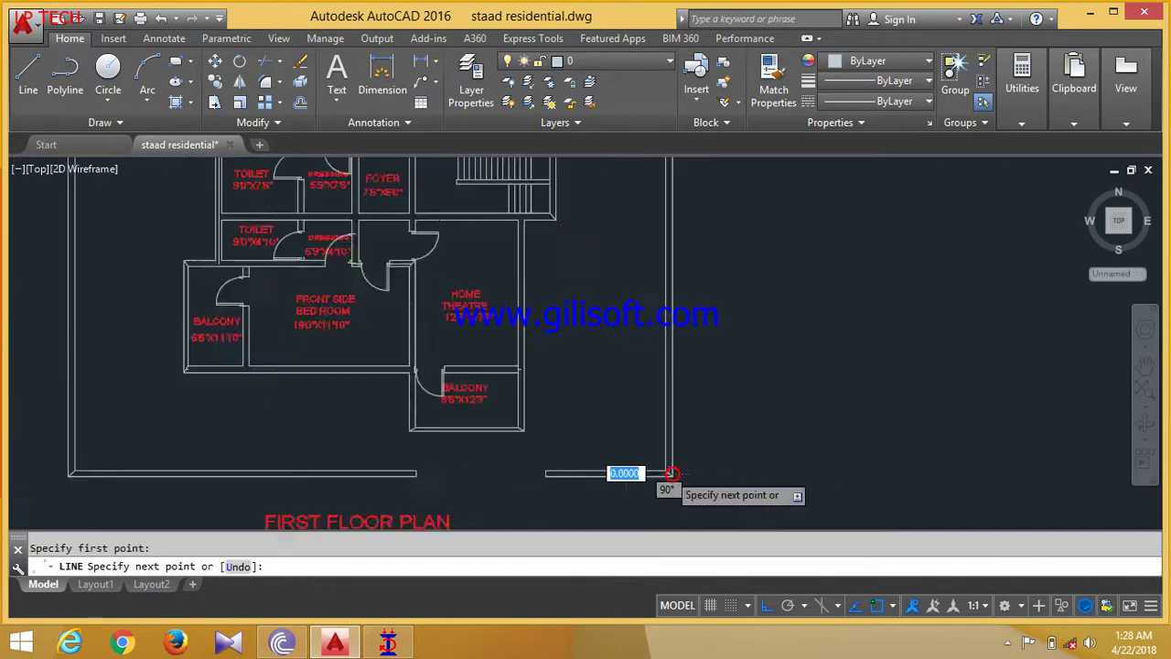
pyautogui.scroll(-4, 675, 366)
pyautogui.scroll(12, 677, 348)
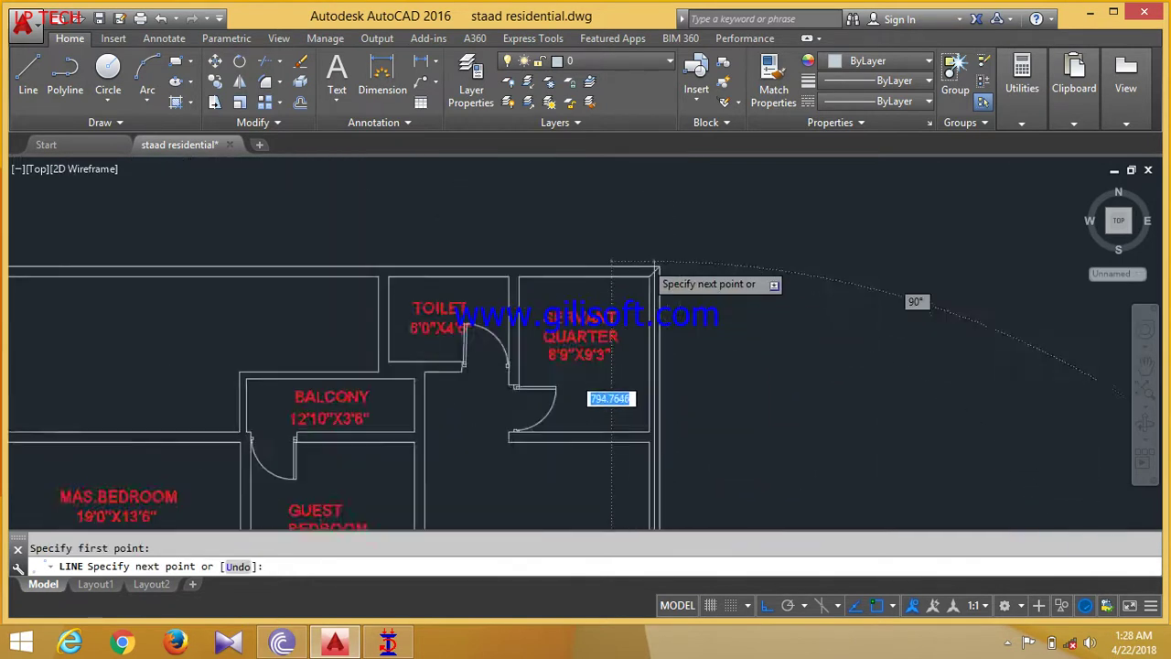
pyautogui.click(681, 300)
pyautogui.scroll(-6, 696, 289)
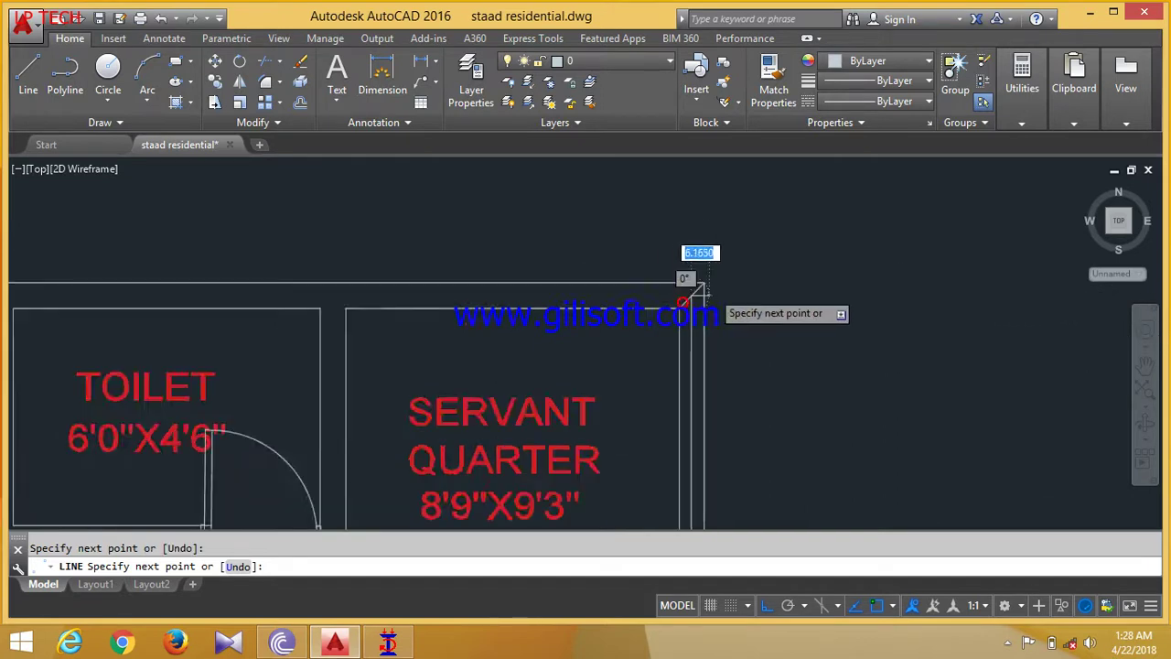
# Continue the centre line along the top, left and bottom boundary walls back to the starting corner.
pyautogui.scroll(10, 586, 339)
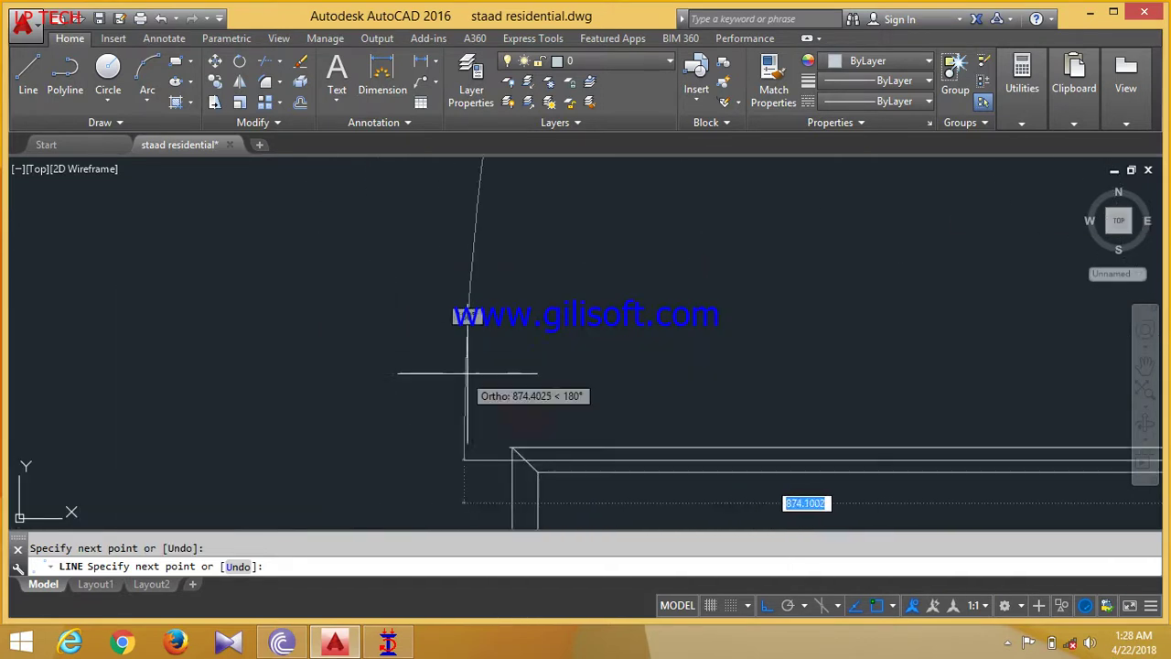
pyautogui.click(524, 461)
pyautogui.scroll(-8, 512, 421)
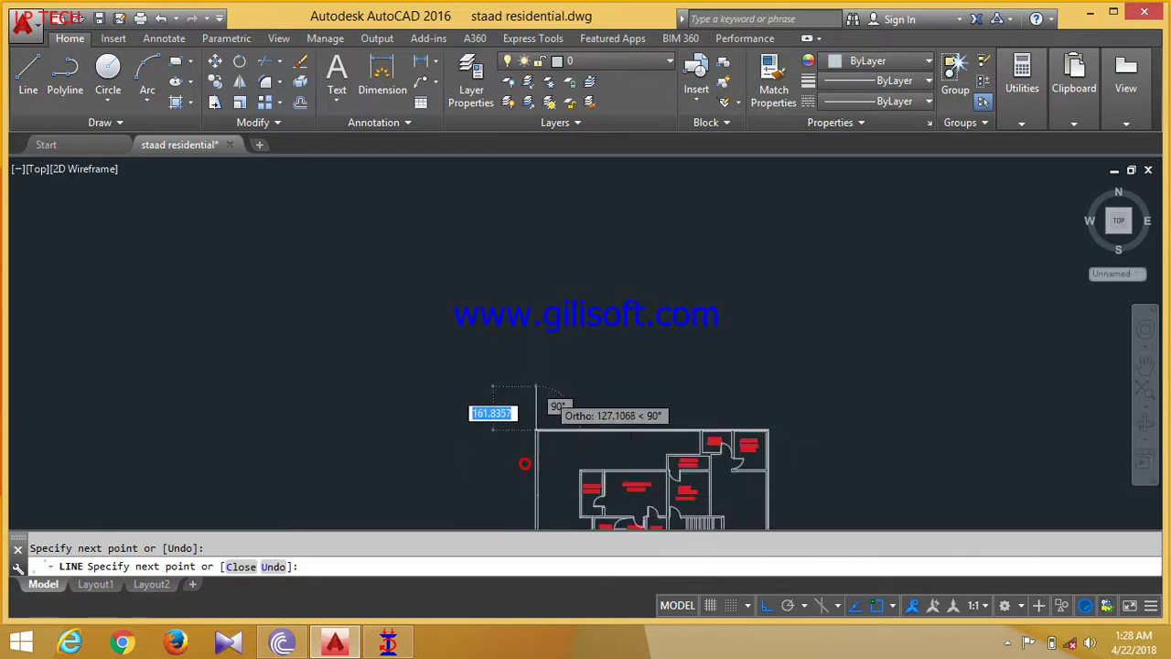
pyautogui.scroll(8, 550, 363)
pyautogui.scroll(-3, 554, 393)
pyautogui.scroll(8, 568, 462)
pyautogui.scroll(5, 568, 462)
pyautogui.click(526, 484)
pyautogui.scroll(-10, 484, 451)
pyautogui.scroll(8, 591, 424)
pyautogui.scroll(6, 591, 424)
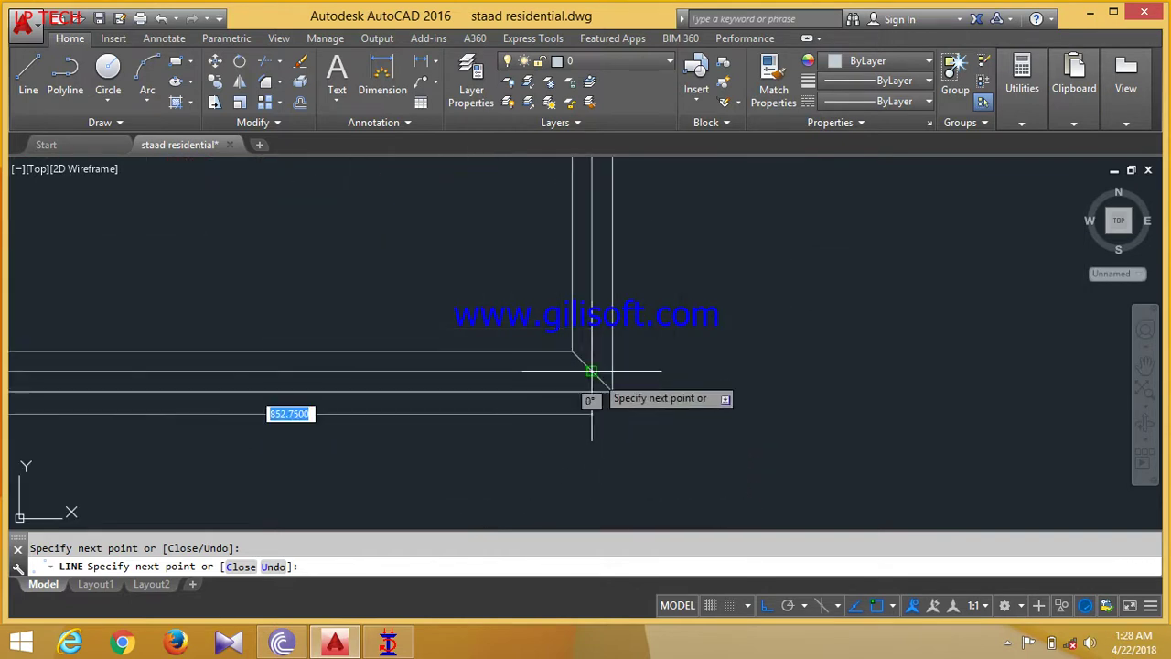
pyautogui.press('Escape')
# Draw a vertical line from the wall midpoint at the home theatre balcony's lower-right corner up past the top boundary wall.
pyautogui.scroll(-3, 746, 417)
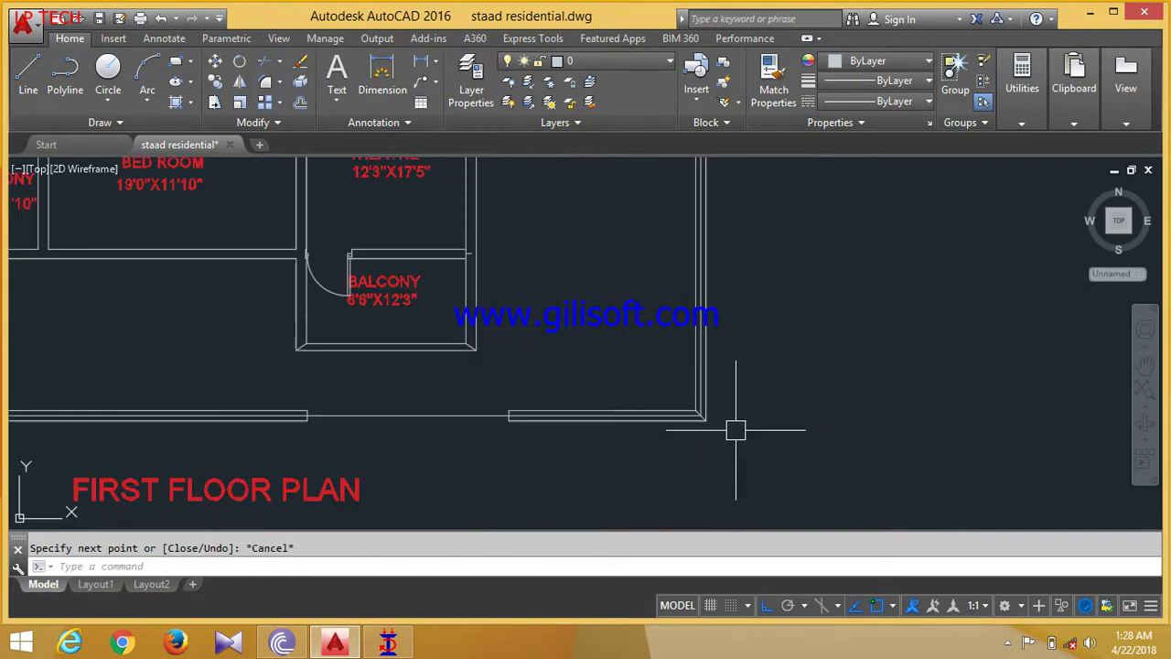
pyautogui.press('Return')
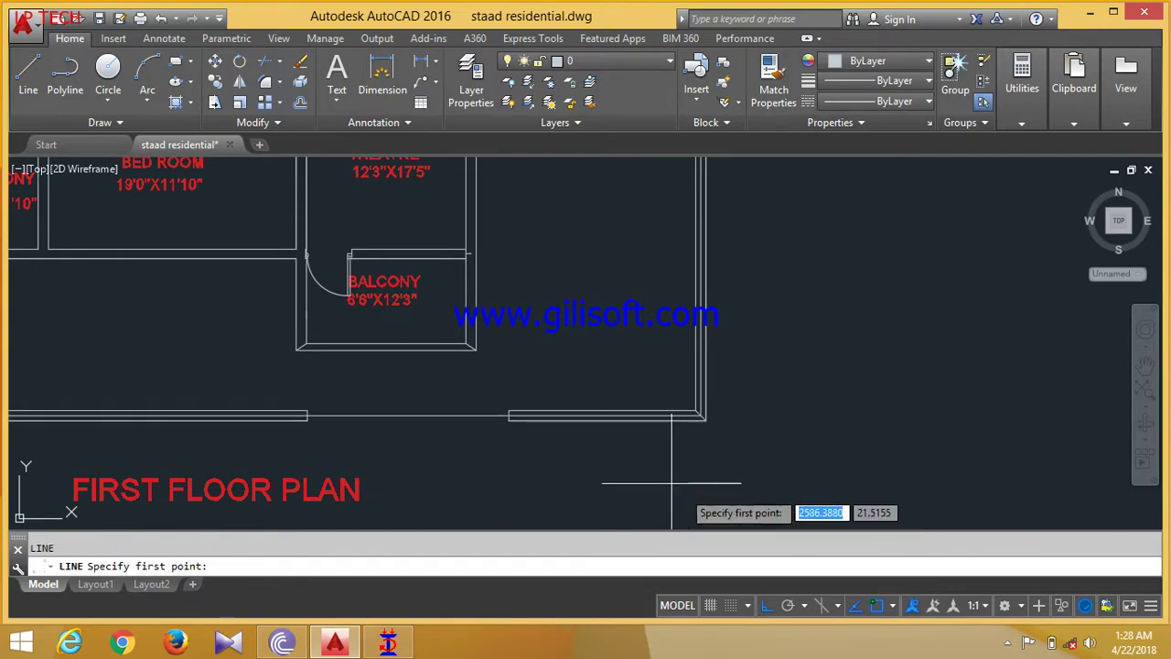
pyautogui.scroll(4, 480, 325)
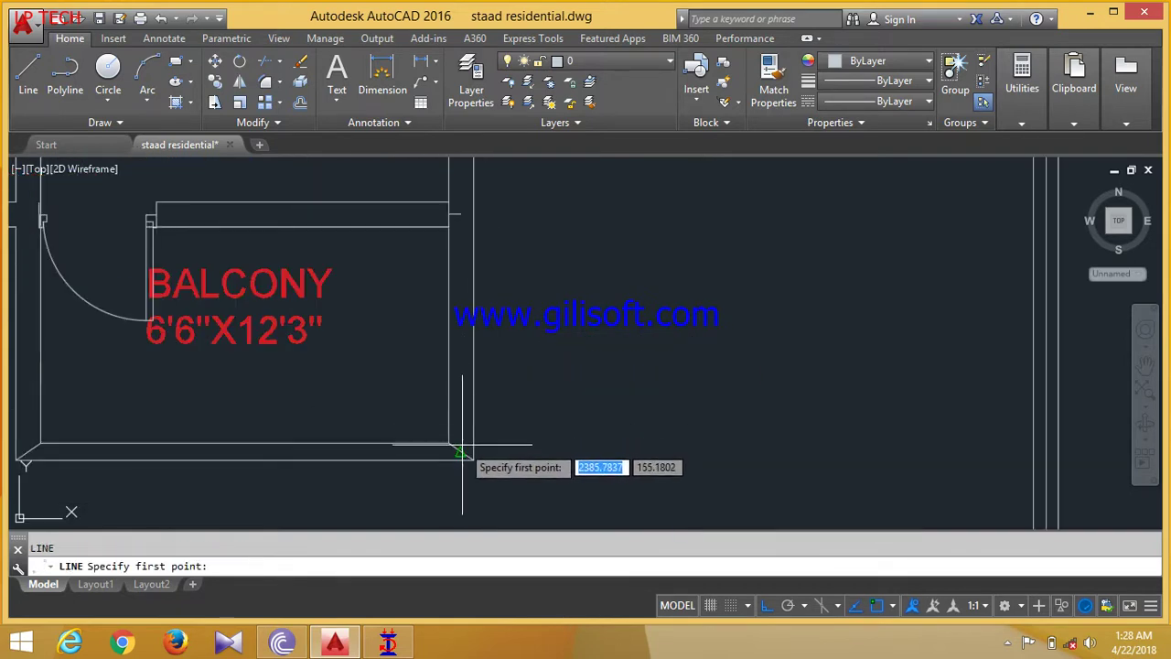
pyautogui.click(462, 448)
pyautogui.scroll(-5, 459, 447)
pyautogui.scroll(4, 457, 421)
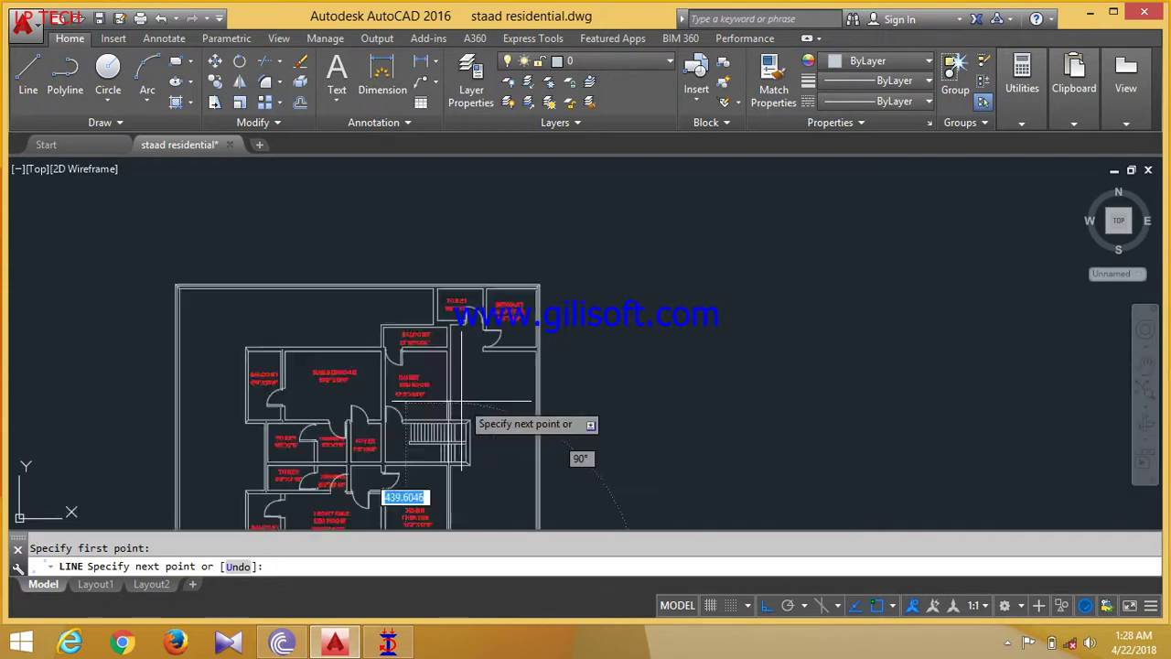
pyautogui.scroll(-3, 462, 228)
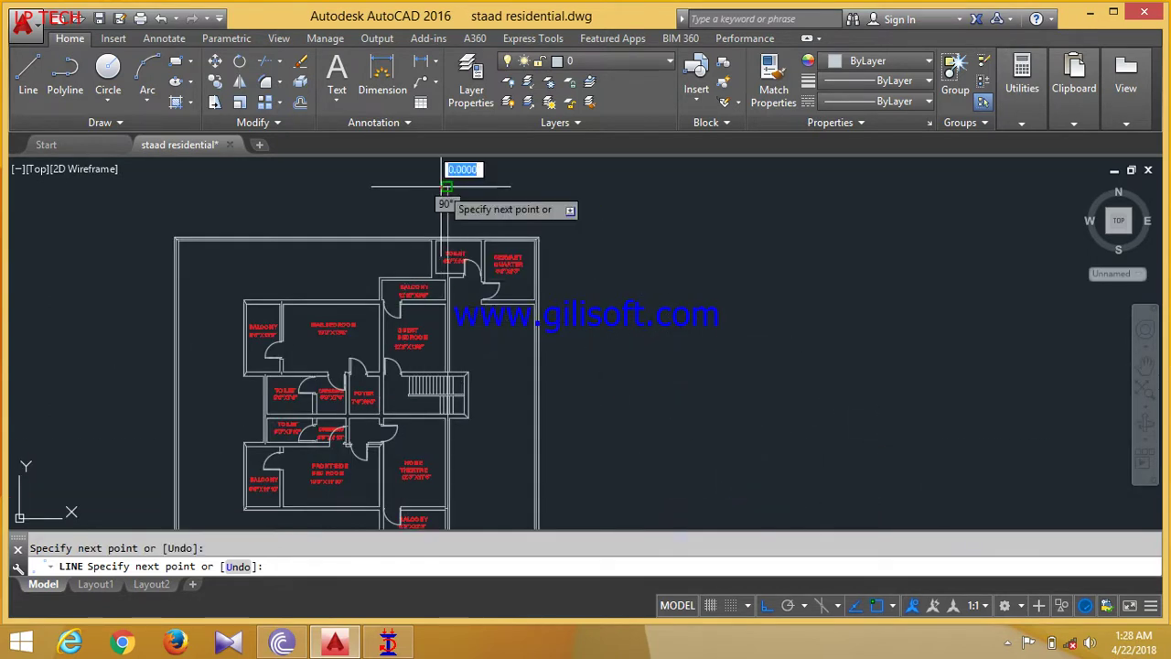
pyautogui.press('Escape')
# Draw a vertical line from the same balcony corner midpoint down past the bottom boundary wall.
pyautogui.scroll(-6, 539, 336)
pyautogui.scroll(6, 540, 337)
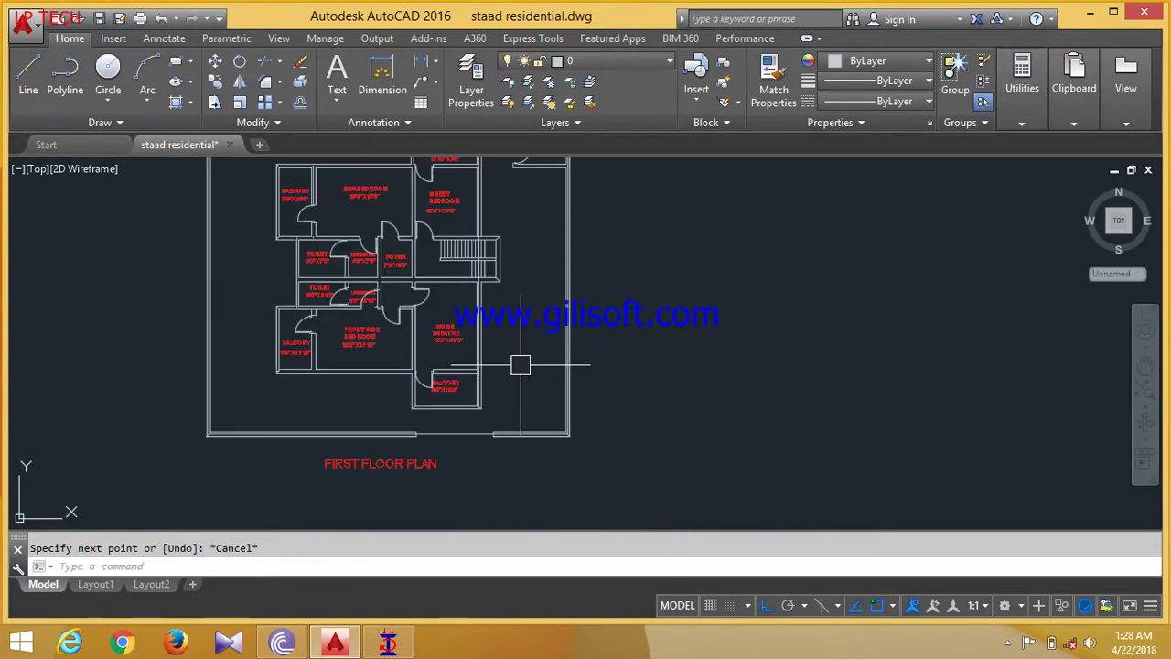
pyautogui.press('space')
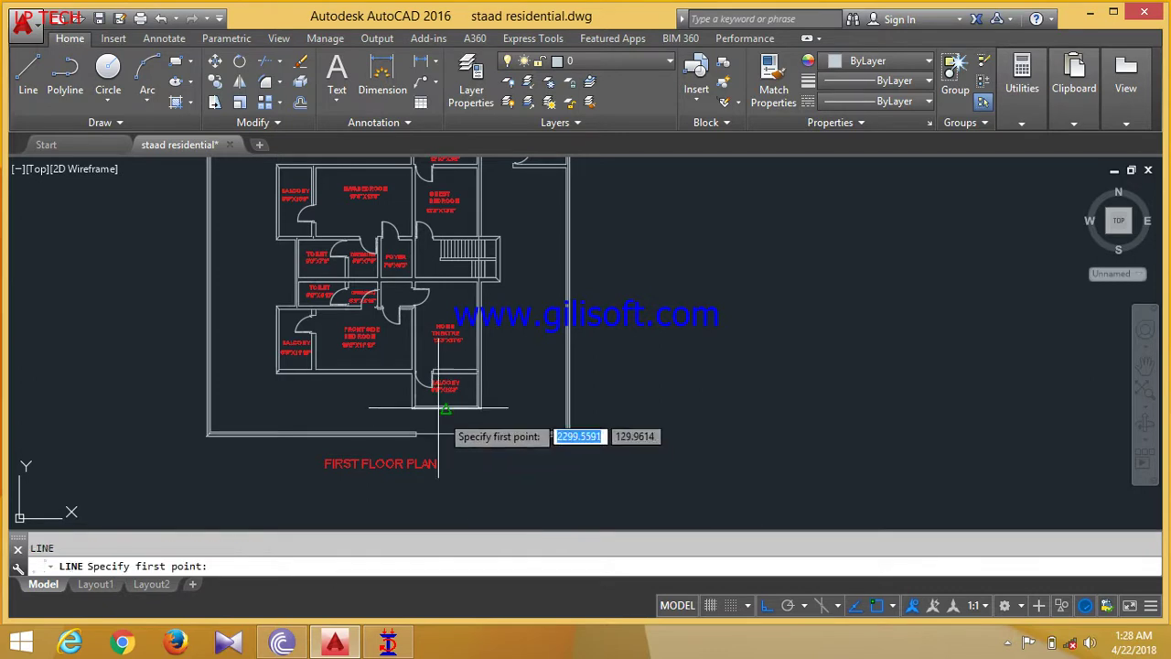
pyautogui.scroll(5, 512, 384)
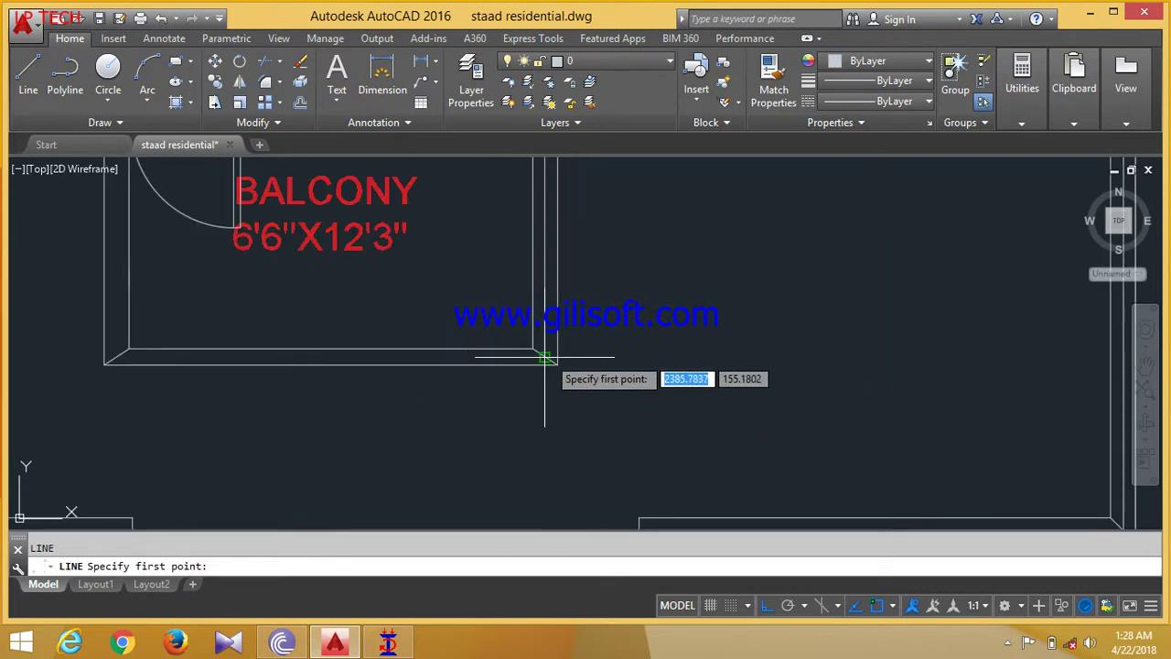
pyautogui.click(557, 349)
pyautogui.scroll(-5, 554, 384)
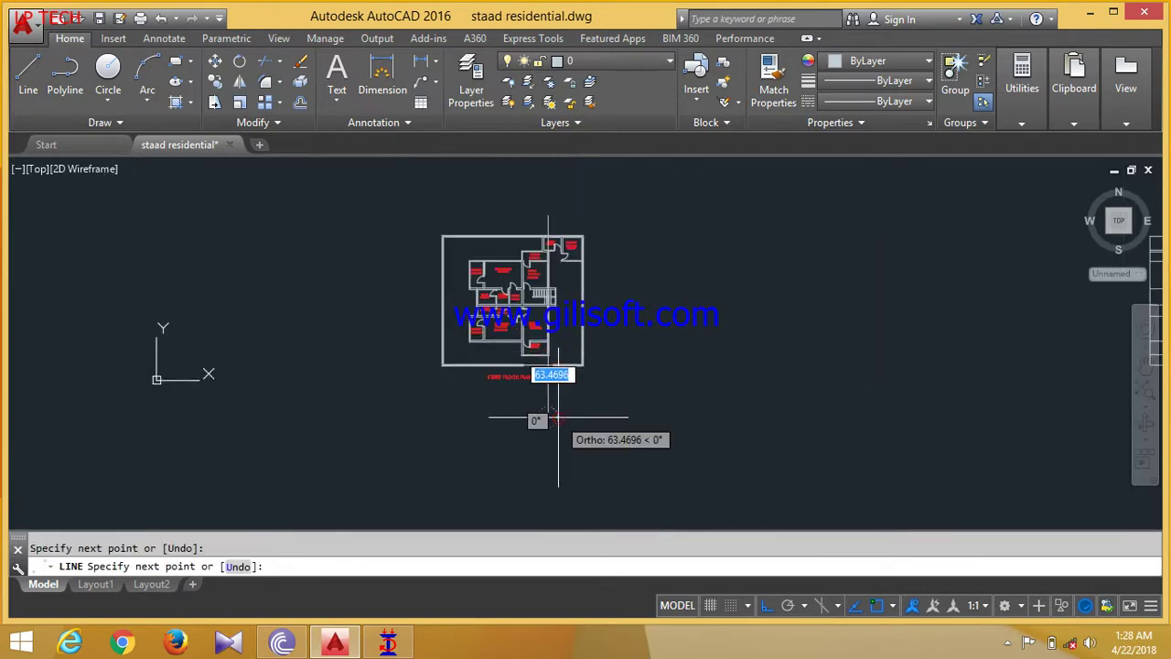
pyautogui.press('Escape')
# Draw a horizontal line through the home theatre balcony's lower-right corner midpoint, extending beyond both side boundary walls.
pyautogui.scroll(5, 557, 419)
pyautogui.press('space')
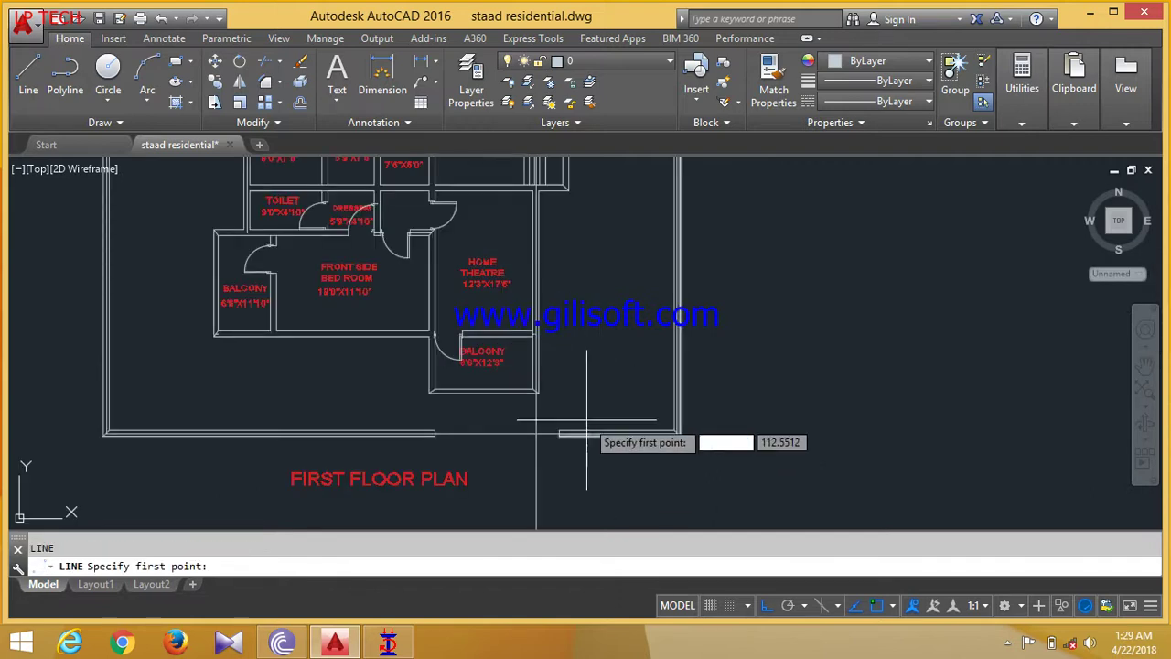
pyautogui.scroll(5, 538, 393)
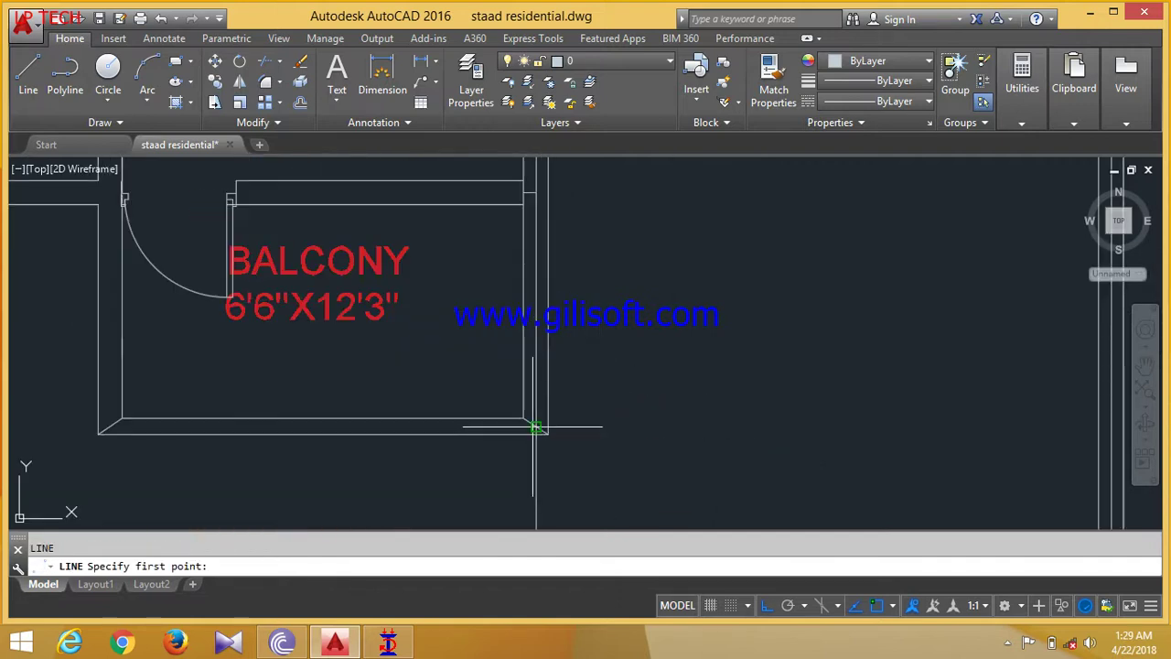
pyautogui.click(535, 426)
pyautogui.scroll(-2, 539, 416)
pyautogui.scroll(-3, 803, 425)
pyautogui.click(806, 423)
pyautogui.click(360, 421)
pyautogui.press('Escape')
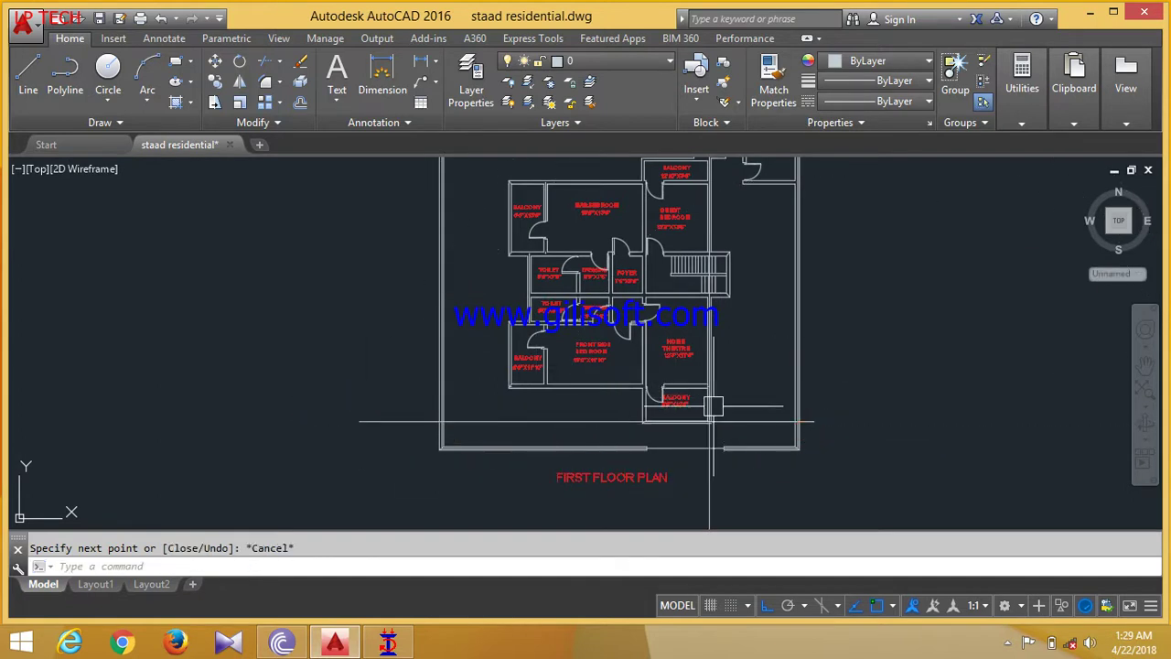
# Draw a horizontal line along the centre of the wall between home theatre and balcony, extending beyond both side boundary walls.
pyautogui.press('Return')
pyautogui.scroll(4, 713, 403)
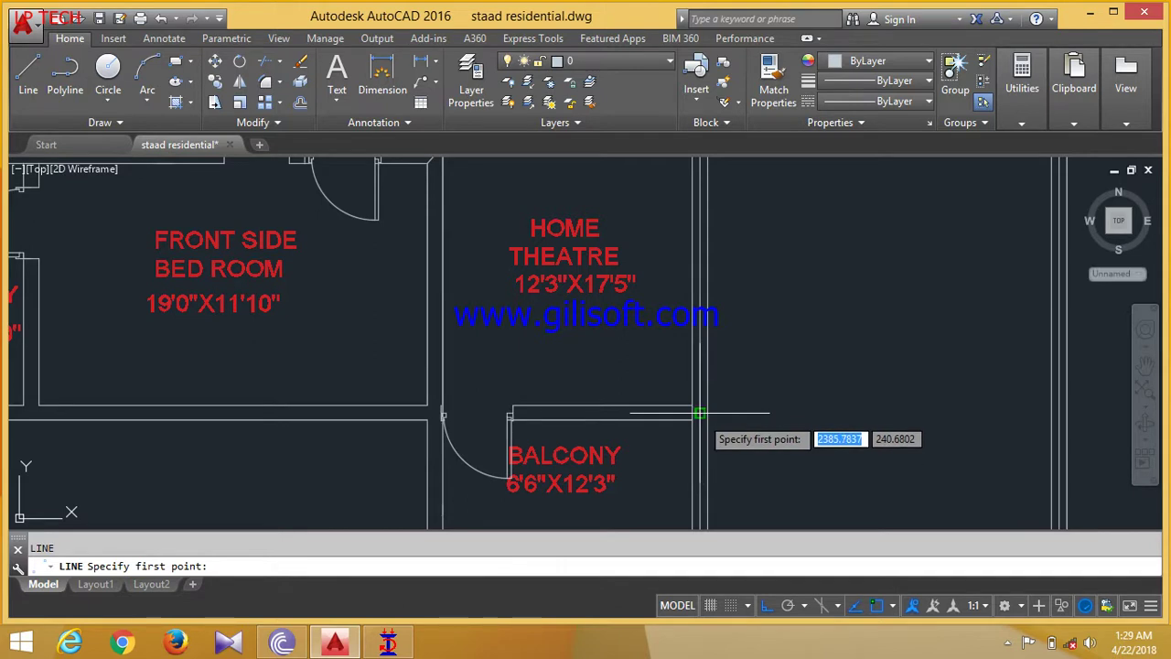
pyautogui.click(699, 413)
pyautogui.scroll(-3, 709, 421)
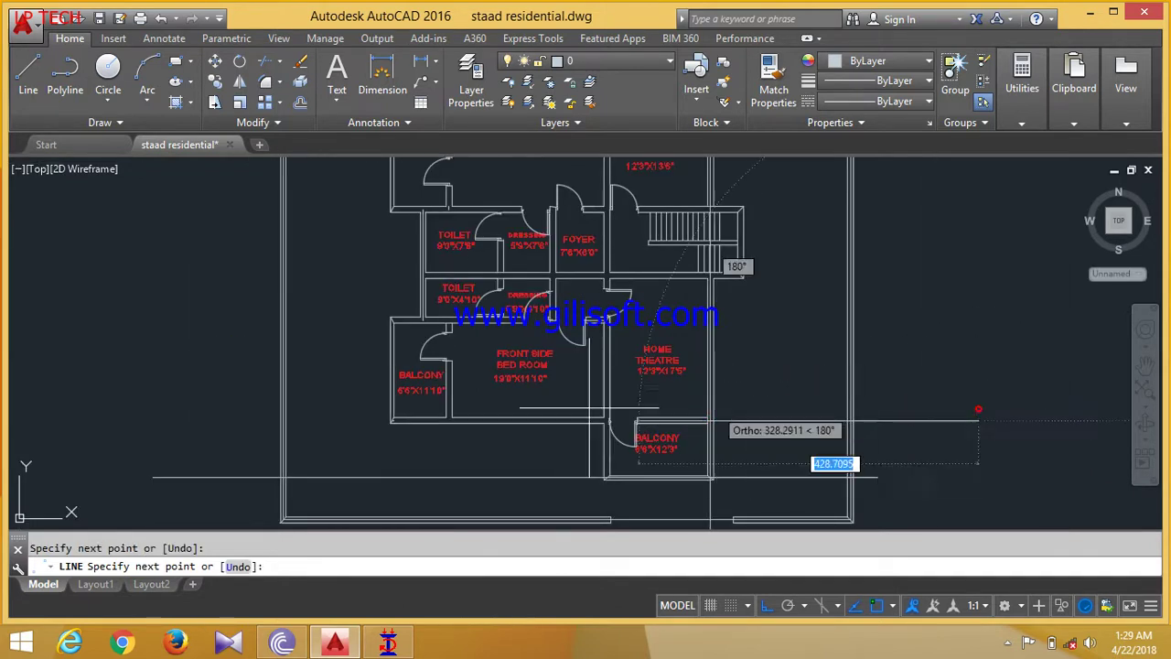
pyautogui.click(236, 405)
pyautogui.press('Escape')
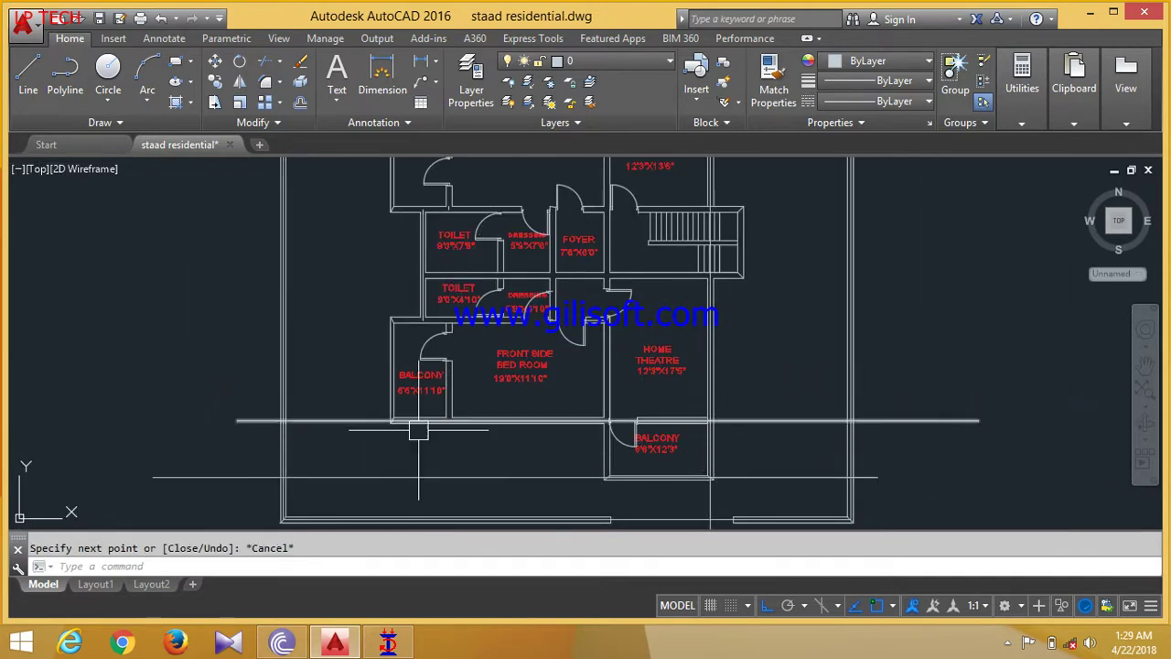
# Draw a vertical line from the front bedroom balcony's lower-left corner midpoint up past the top boundary wall.
pyautogui.scroll(4, 422, 436)
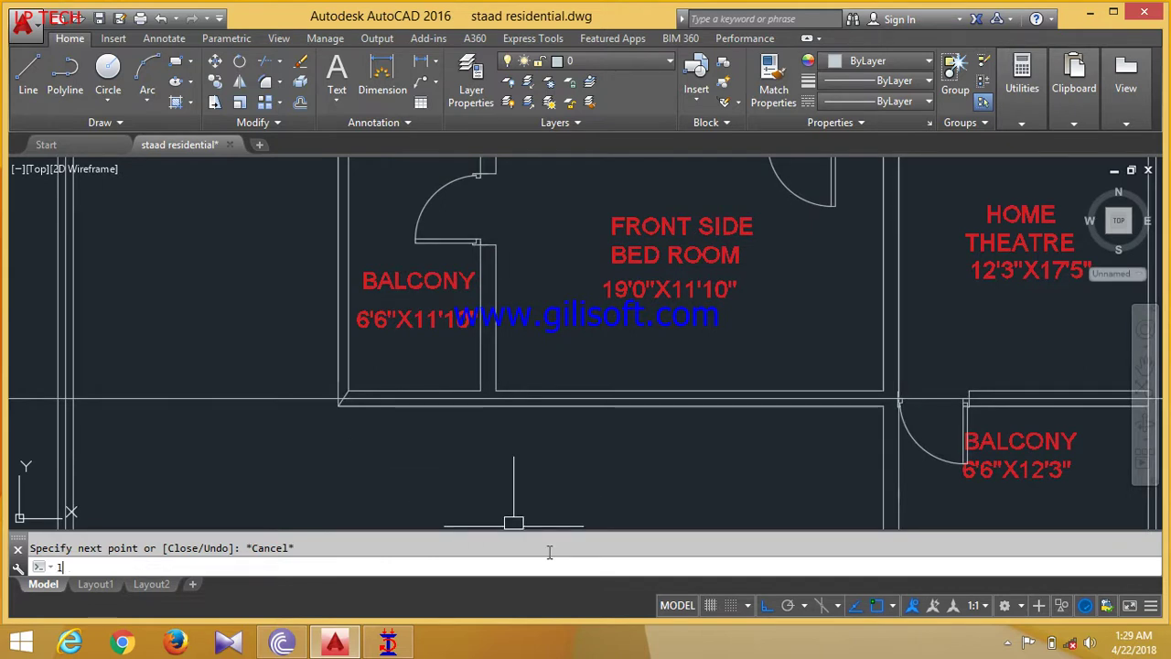
pyautogui.write('L')
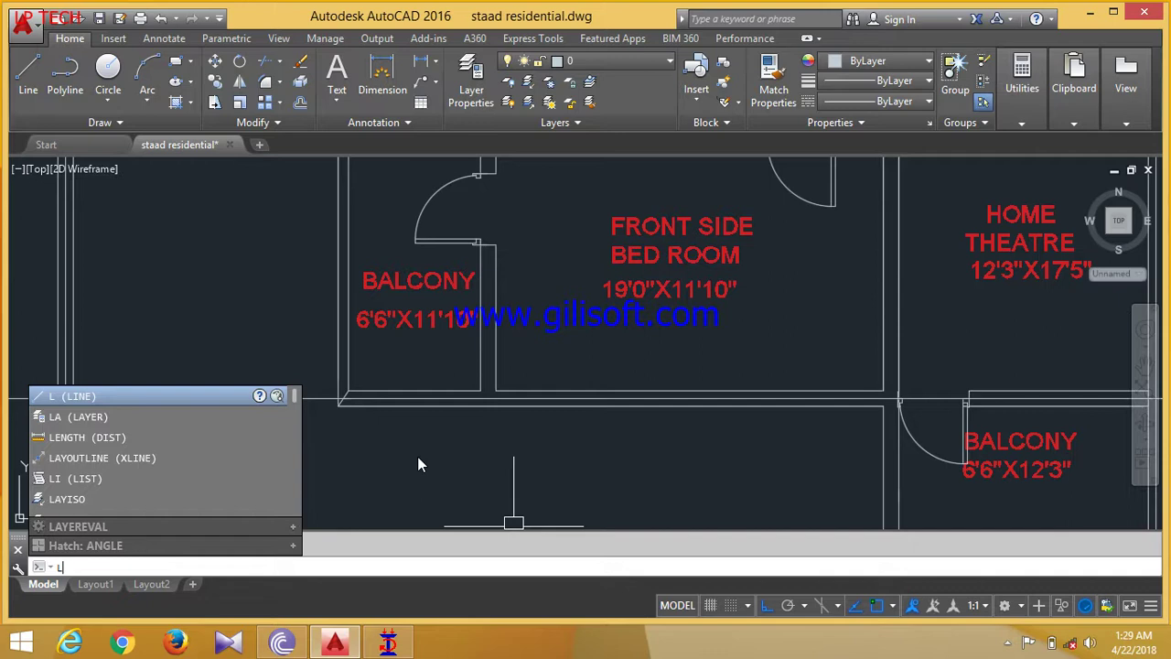
pyautogui.press('Return')
pyautogui.scroll(3, 348, 417)
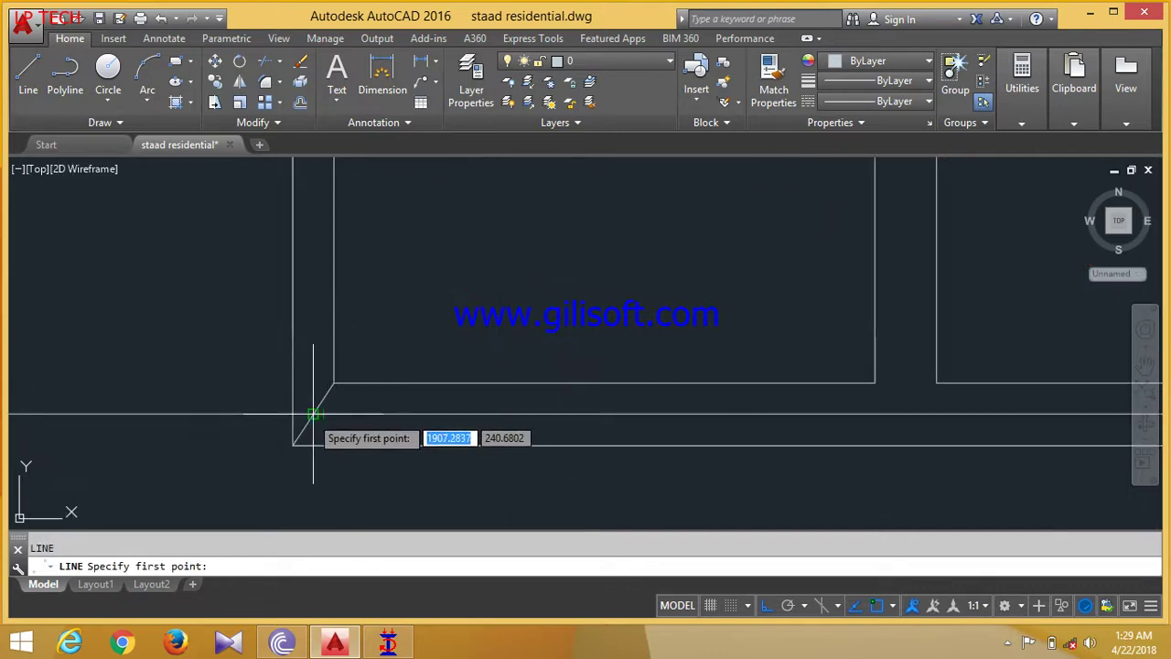
pyautogui.click(313, 414)
pyautogui.scroll(-6, 309, 412)
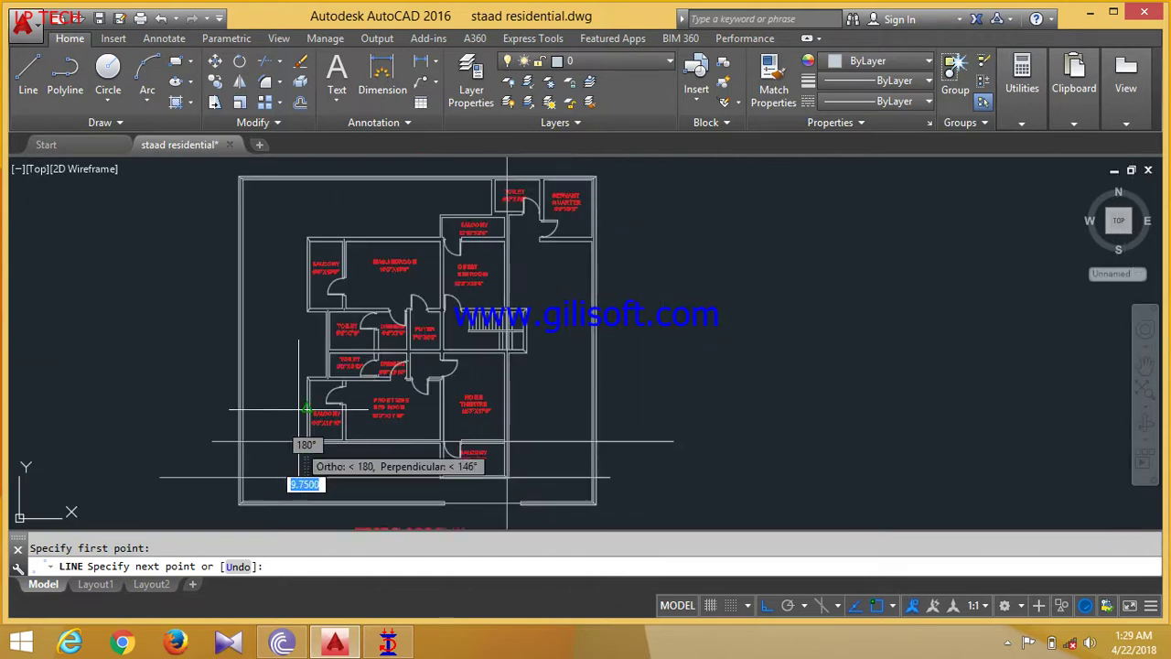
pyautogui.scroll(-2, 289, 187)
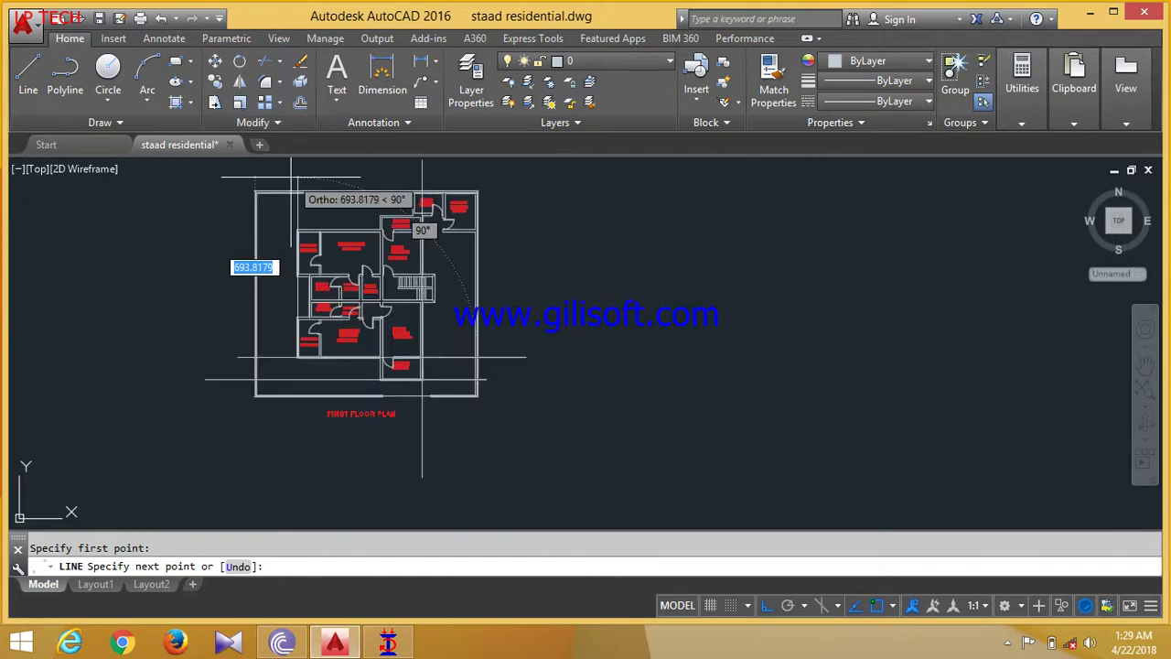
pyautogui.scroll(3, 293, 176)
pyautogui.click(323, 183)
pyautogui.press('Escape')
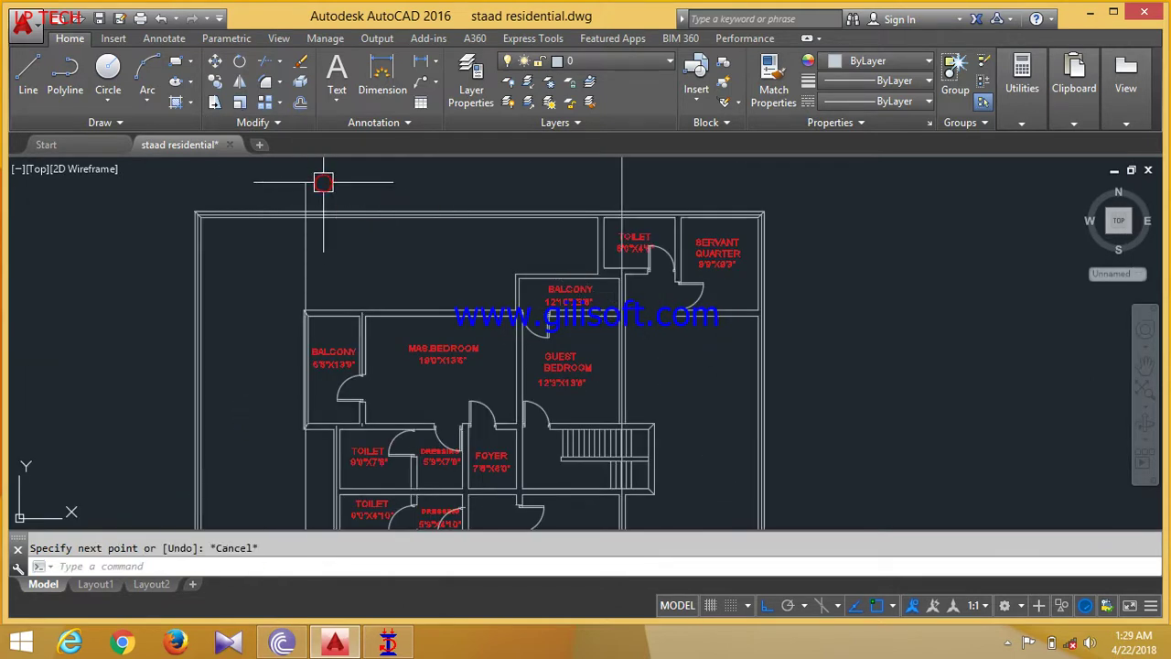
# Draw a vertical line from the front bedroom balcony's lower-left corner midpoint down past the bottom boundary wall.
pyautogui.scroll(-2, 323, 182)
pyautogui.scroll(-1, 303, 516)
pyautogui.scroll(7, 332, 484)
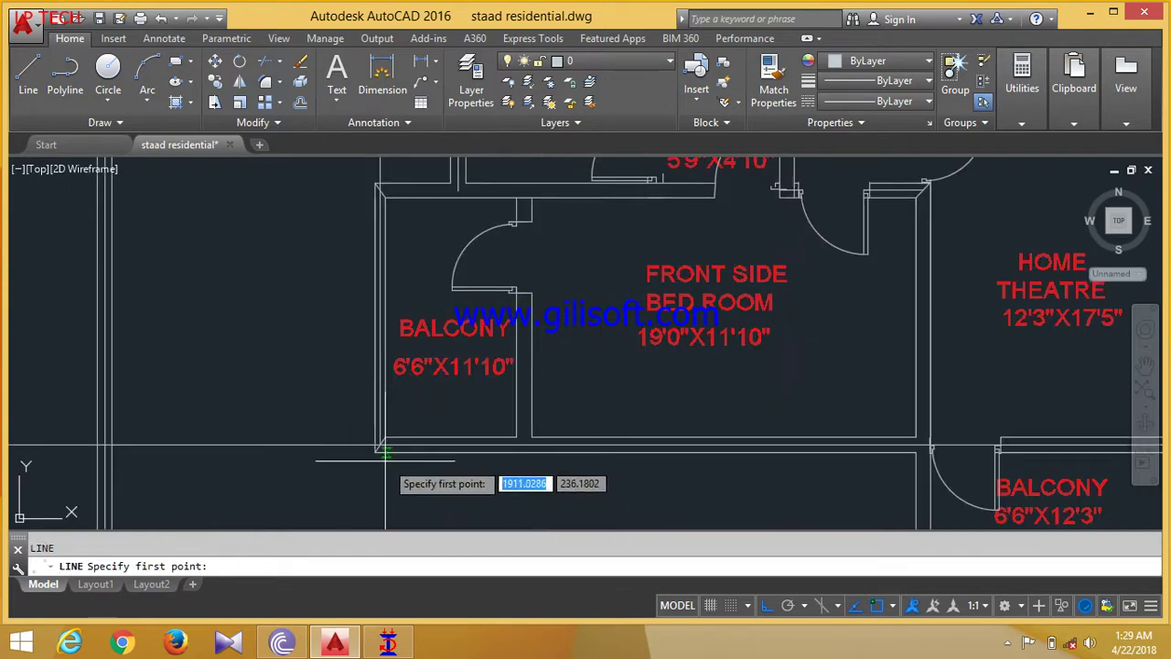
pyautogui.scroll(5, 384, 452)
pyautogui.click(392, 420)
pyautogui.scroll(-5, 393, 408)
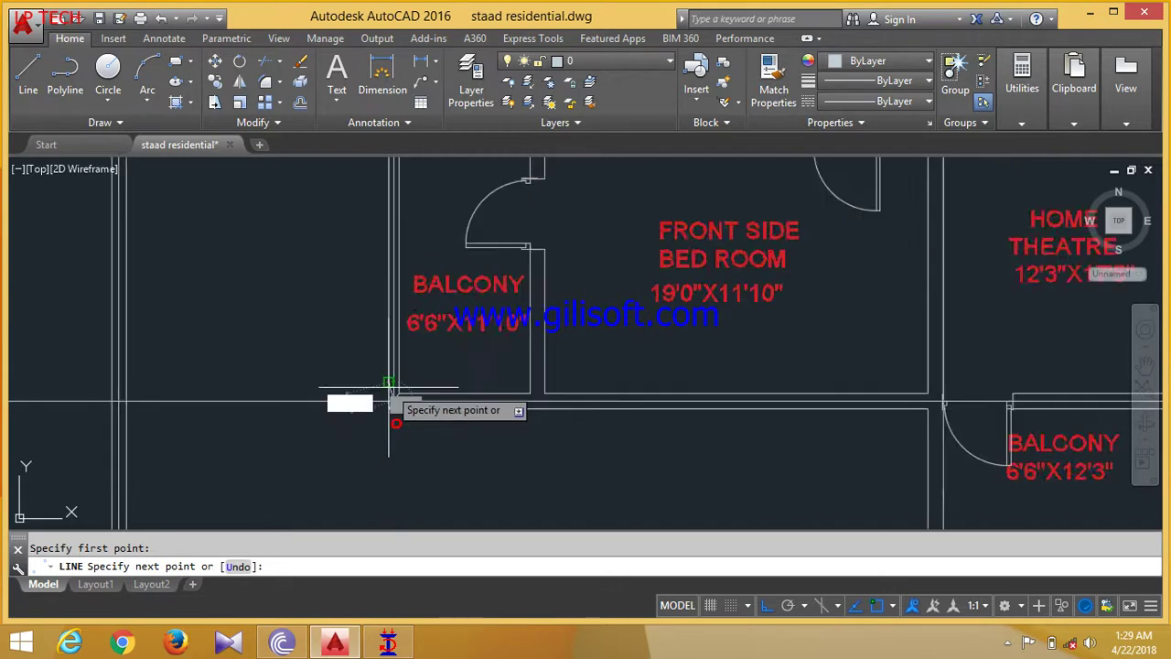
pyautogui.click(392, 526)
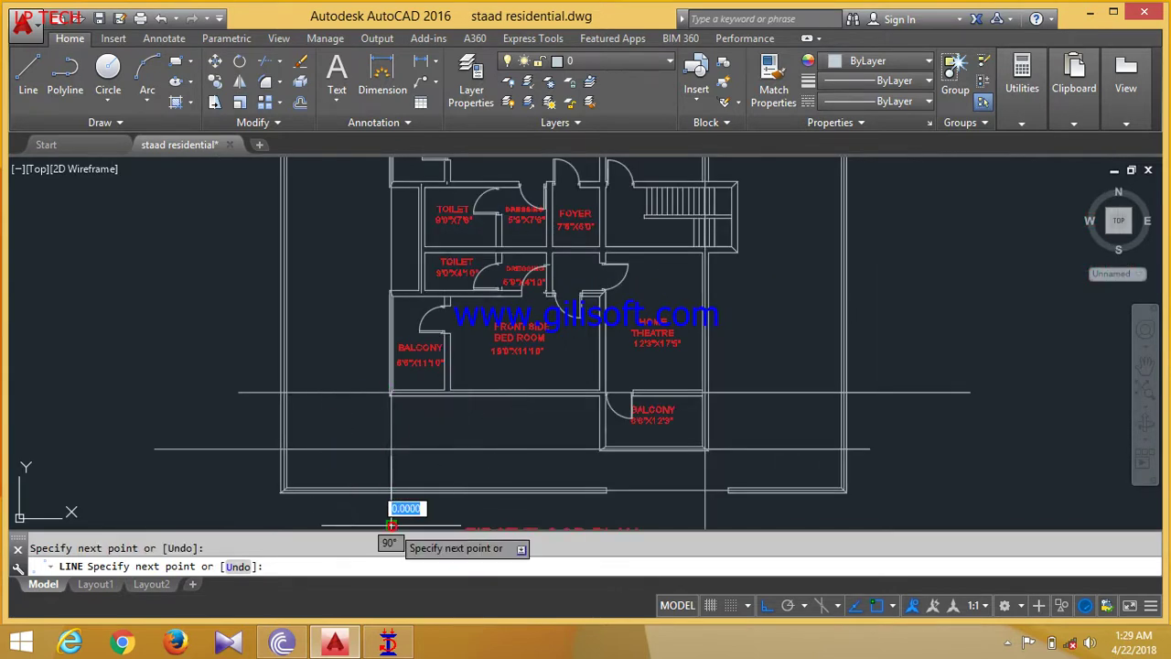
pyautogui.press('Escape')
# Draw a horizontal line through the staircase's lower-right corner midpoint, extending beyond both side boundary walls.
pyautogui.scroll(-3, 359, 455)
pyautogui.scroll(2, 375, 512)
pyautogui.scroll(-3, 393, 476)
pyautogui.scroll(3, 424, 430)
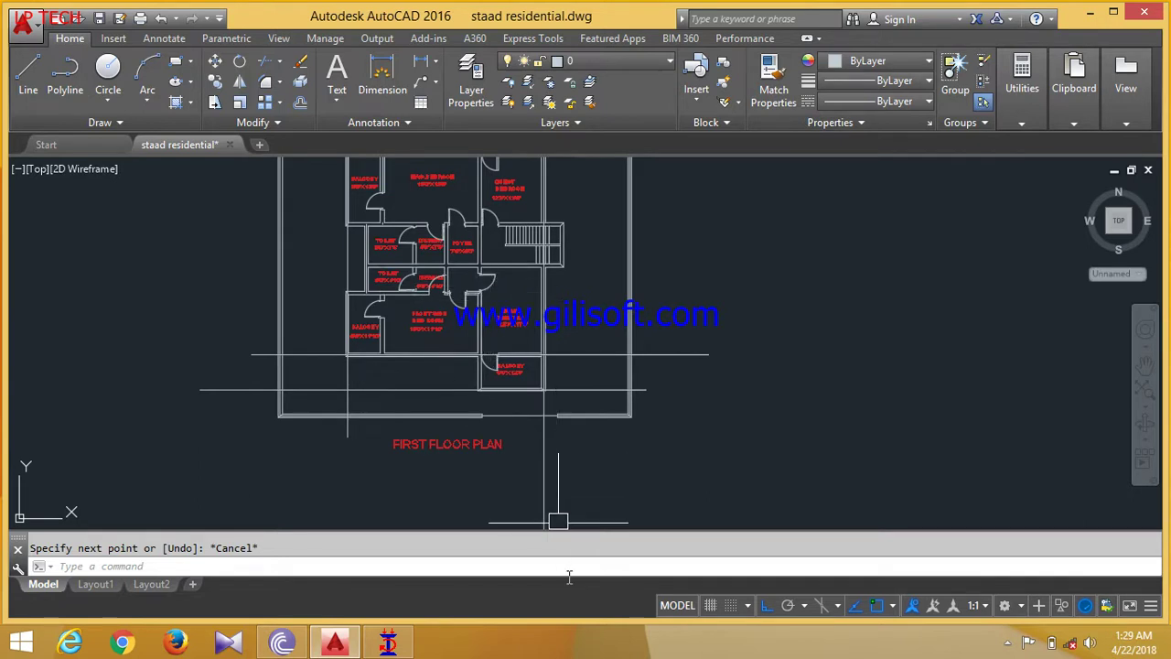
pyautogui.scroll(5, 585, 284)
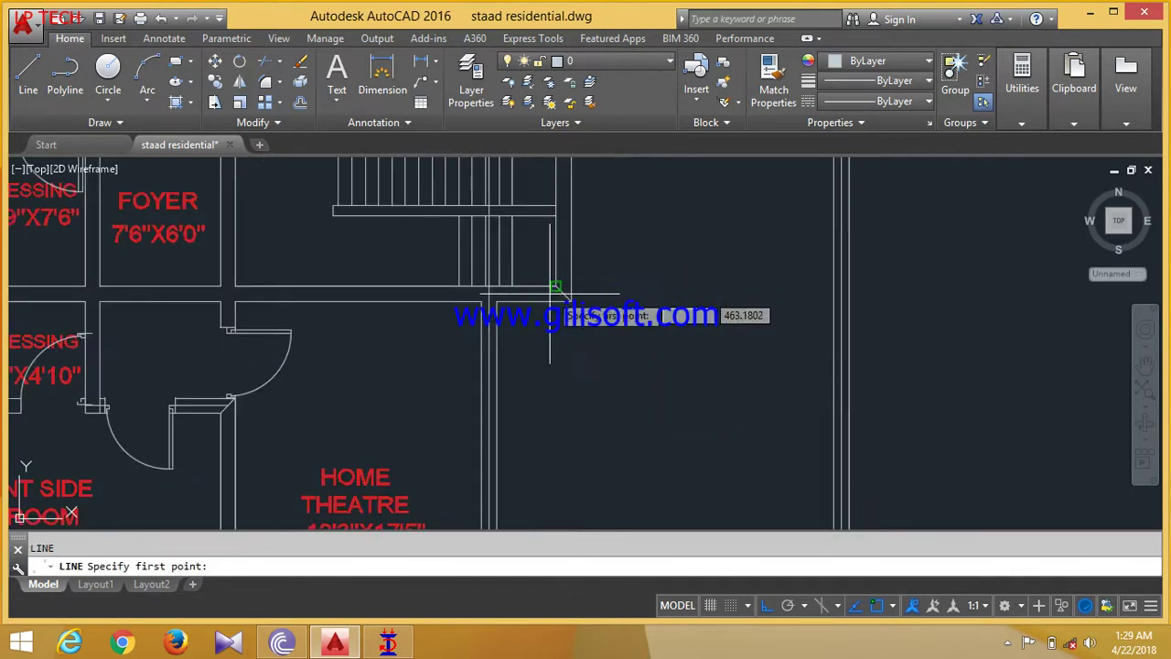
pyautogui.click(564, 294)
pyautogui.scroll(-4, 563, 295)
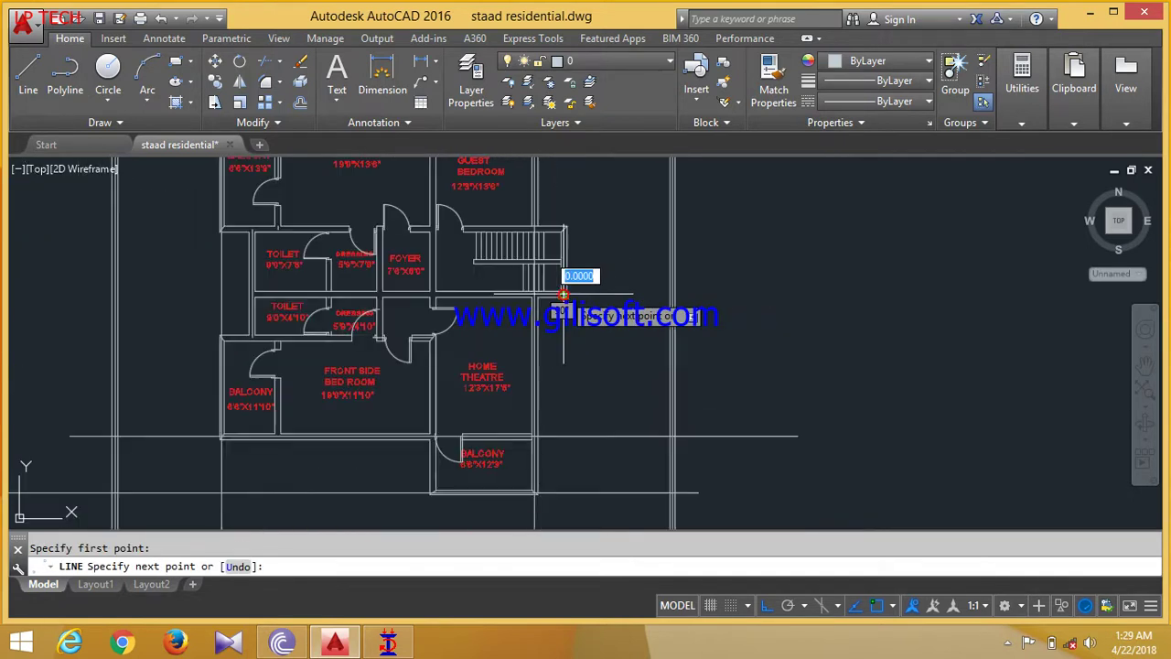
pyautogui.click(741, 289)
pyautogui.click(53, 285)
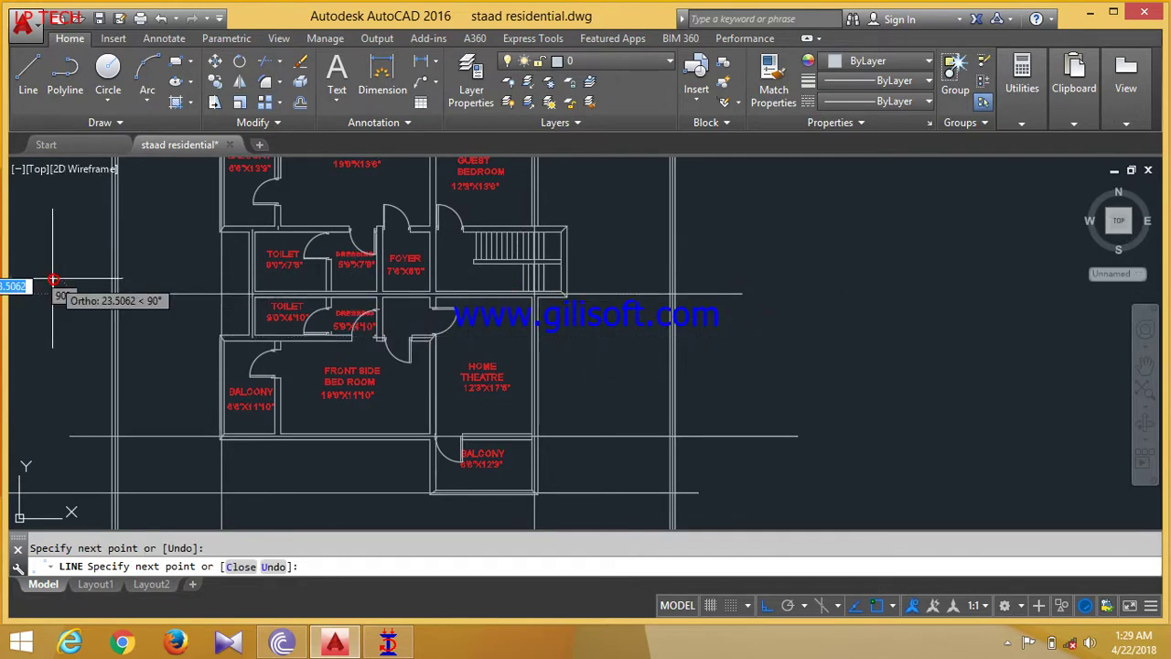
pyautogui.press('Escape')
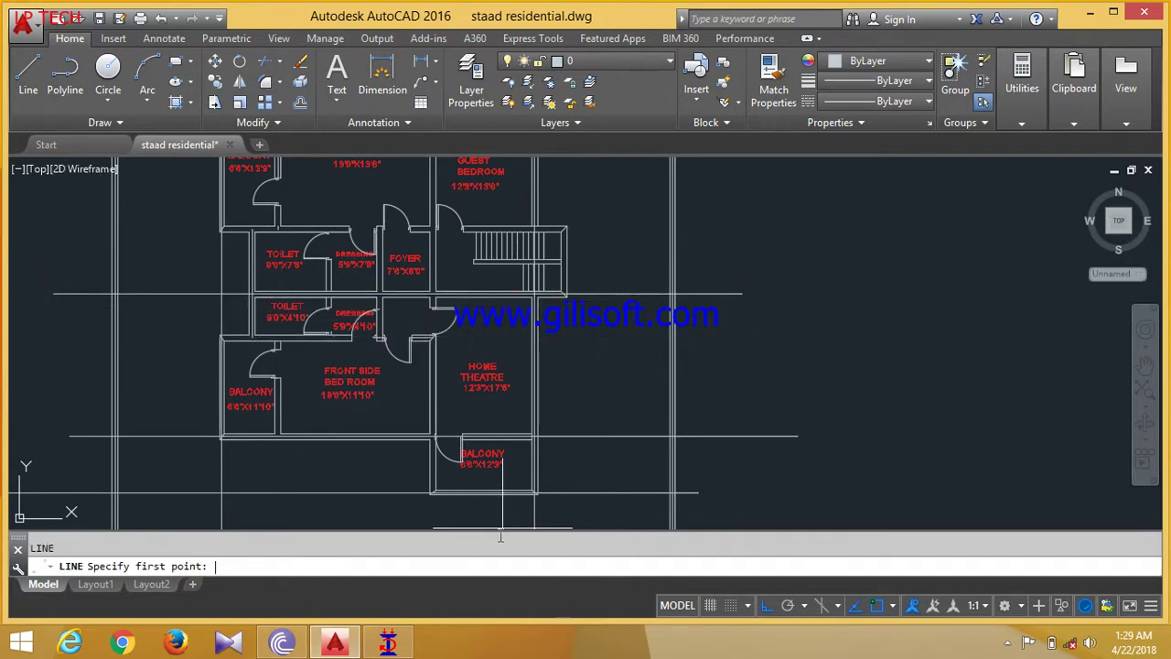
# Draw a horizontal line through the wall corner's midpoint between front side bedroom and home theatre, extending beyond both side boundary walls.
pyautogui.scroll(4, 425, 354)
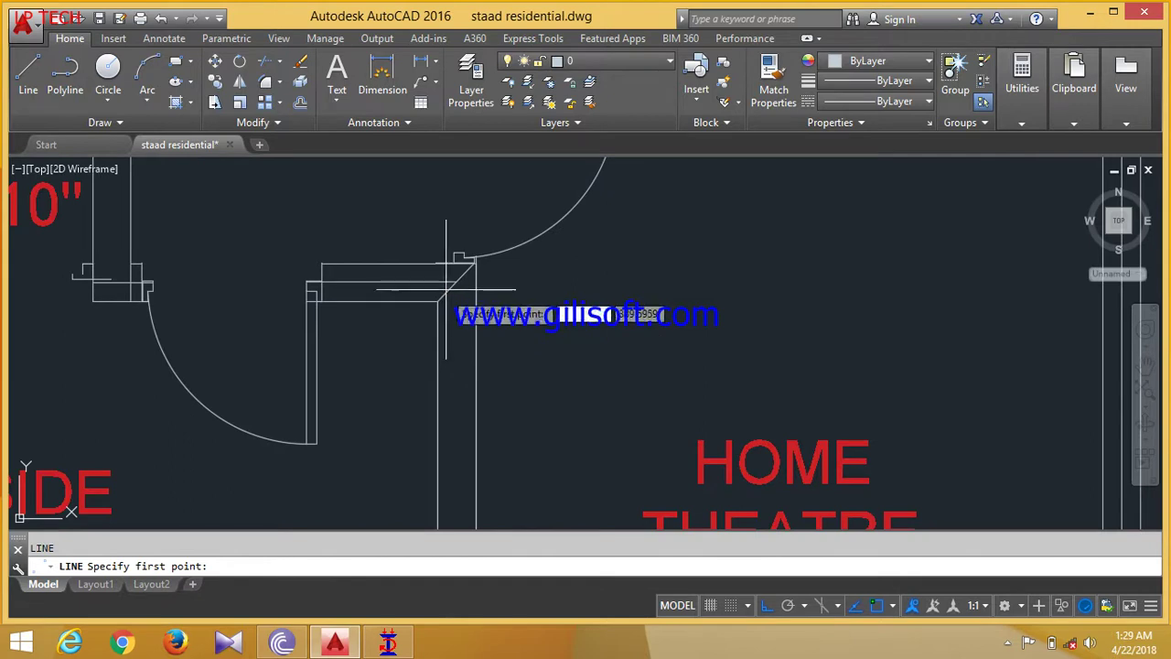
pyautogui.click(447, 289)
pyautogui.scroll(-5, 447, 289)
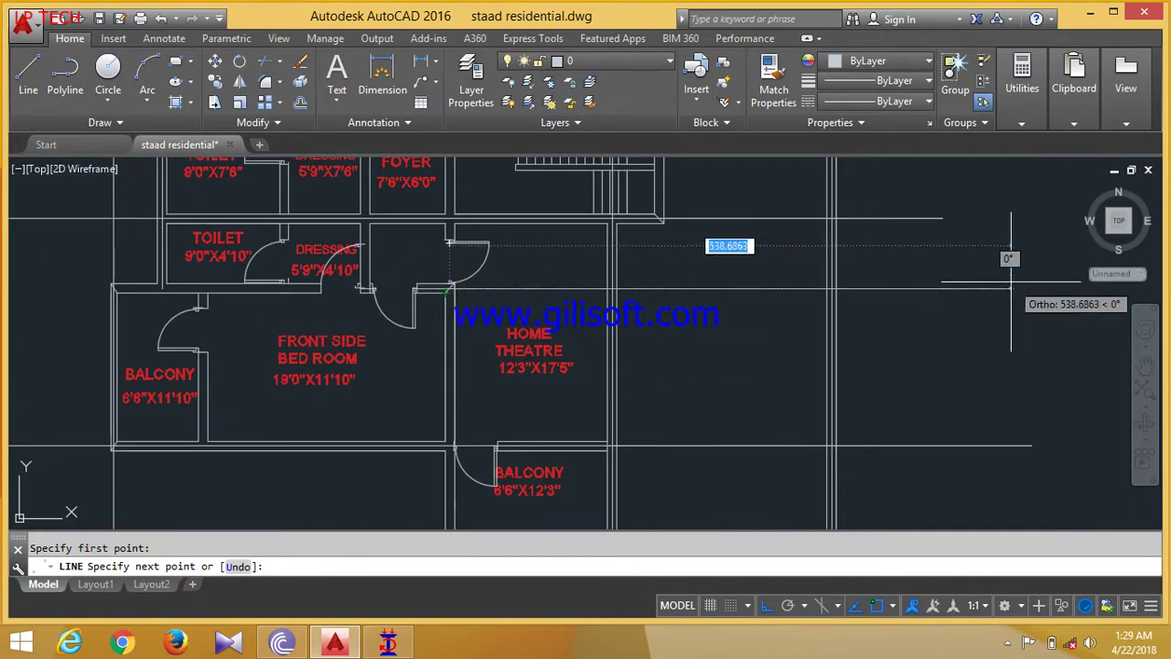
pyautogui.scroll(-6, 1011, 284)
pyautogui.click(460, 344)
pyautogui.press('Escape')
# Draw a horizontal line through the end midpoint of the servant quarter's lower wall, extending beyond both side boundary walls.
pyautogui.scroll(3, 648, 448)
pyautogui.press('Return')
pyautogui.scroll(-2, 503, 325)
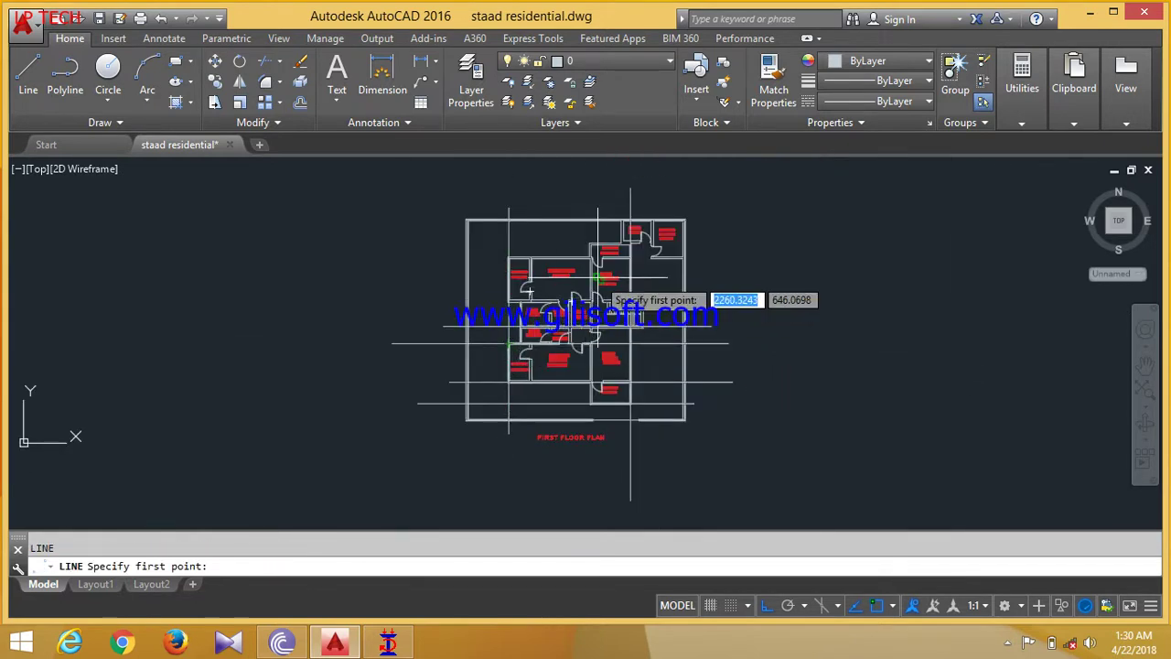
pyautogui.scroll(5, 597, 274)
pyautogui.scroll(-3, 562, 230)
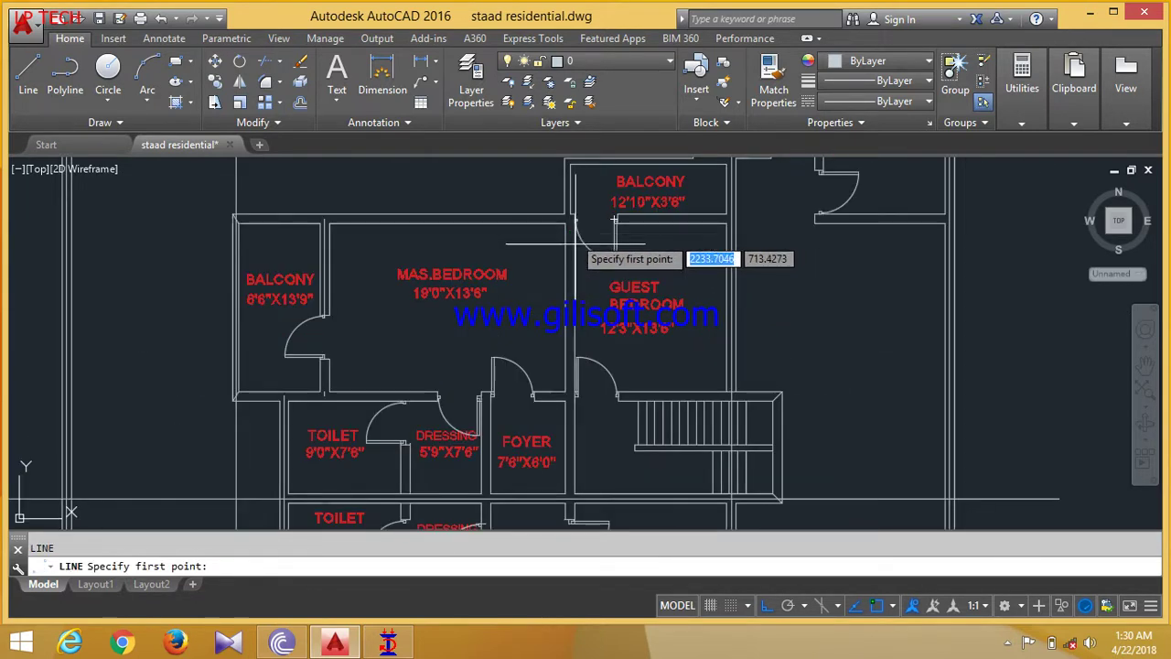
pyautogui.scroll(-3, 614, 219)
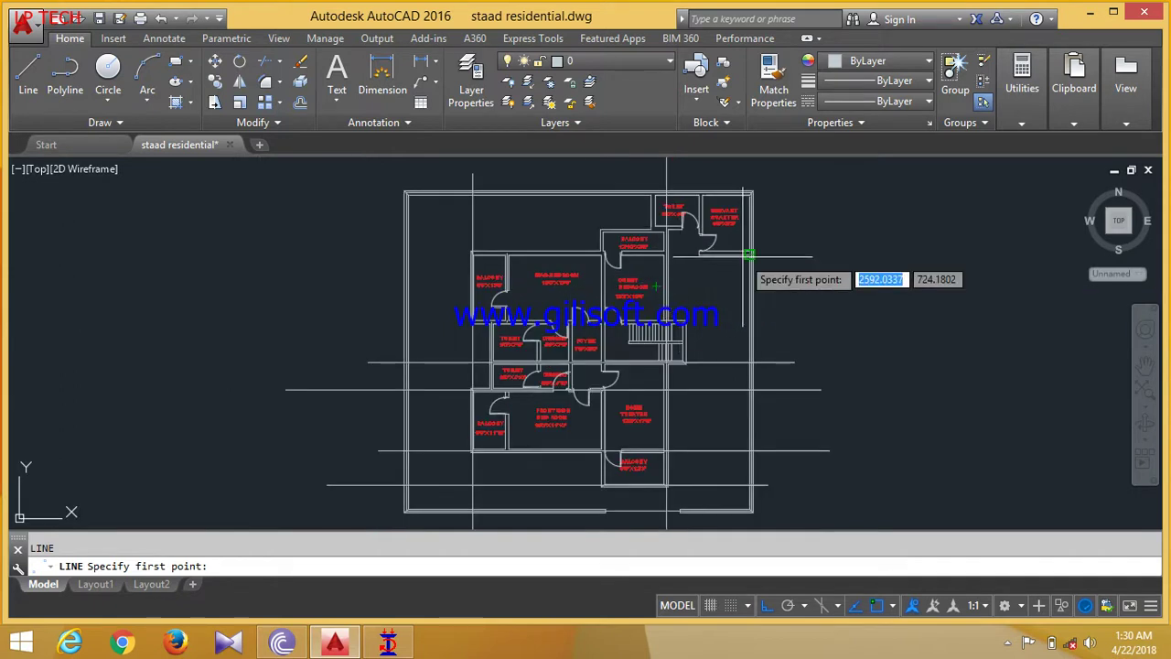
pyautogui.scroll(6, 749, 254)
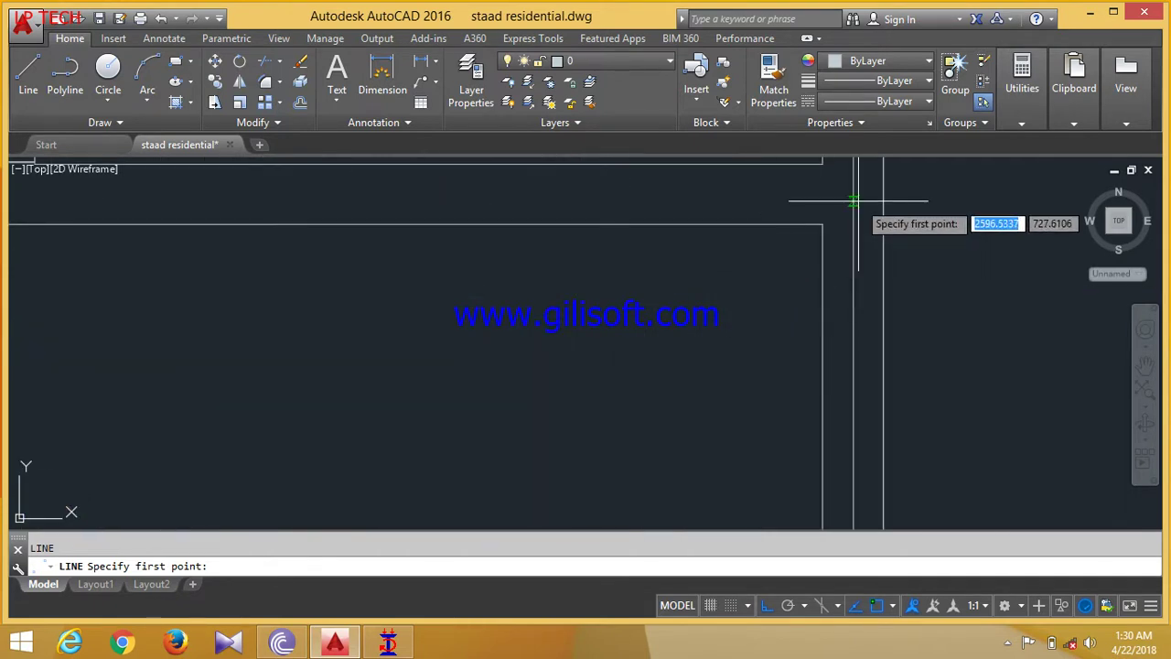
pyautogui.scroll(-3, 857, 200)
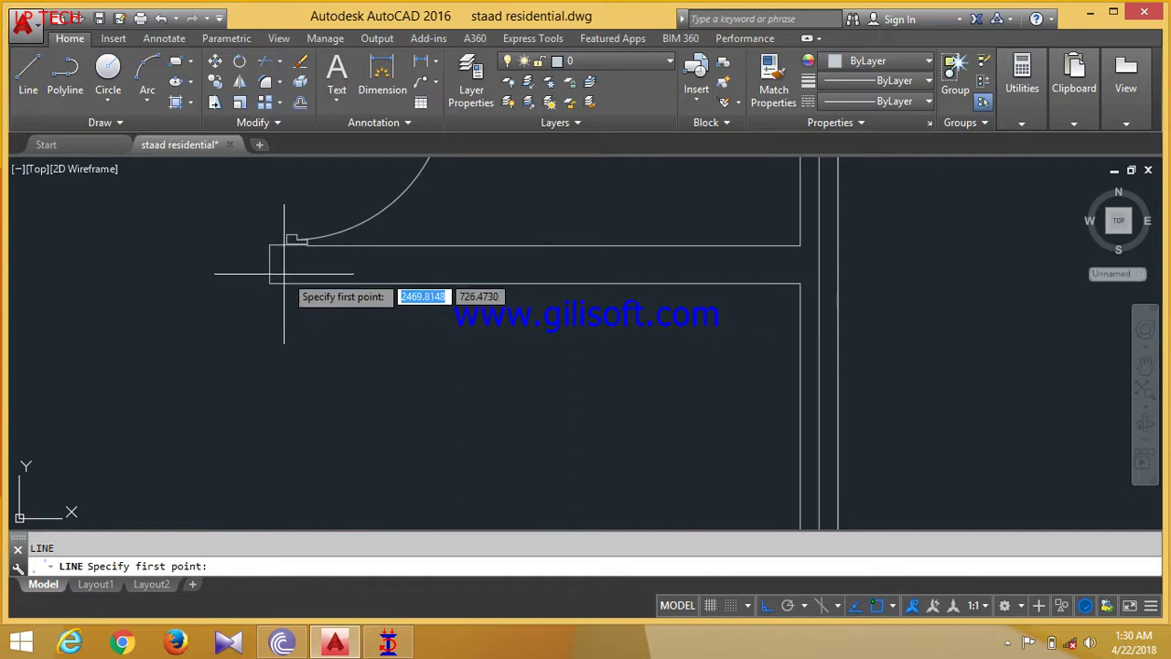
pyautogui.click(271, 258)
pyautogui.scroll(-2, 275, 258)
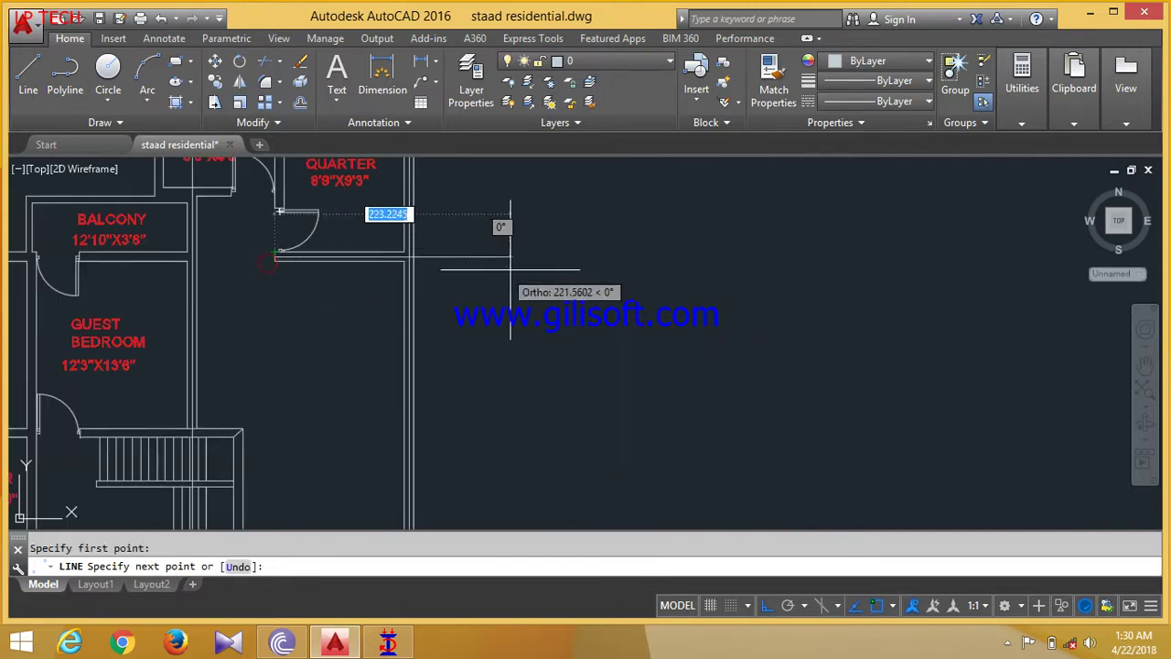
pyautogui.scroll(-3, 549, 274)
pyautogui.click(358, 322)
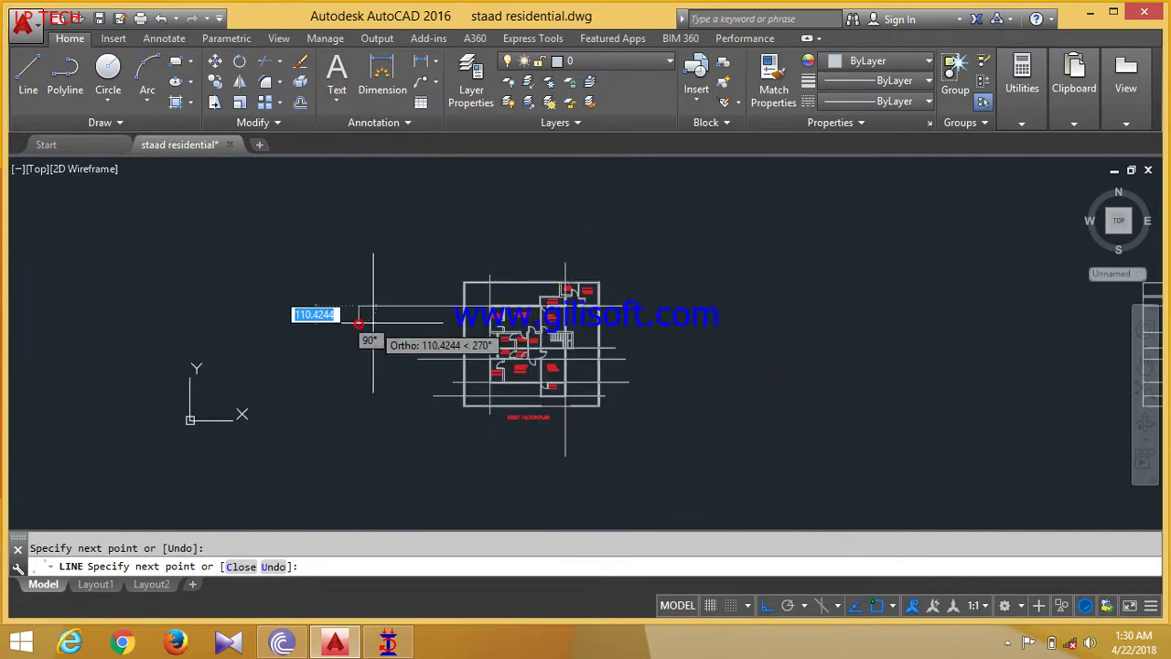
pyautogui.press('Escape')
# Trim the horizontal lines' overhanging ends outside the left boundary wall of the floor plan.
pyautogui.scroll(3, 402, 366)
pyautogui.scroll(-4, 400, 426)
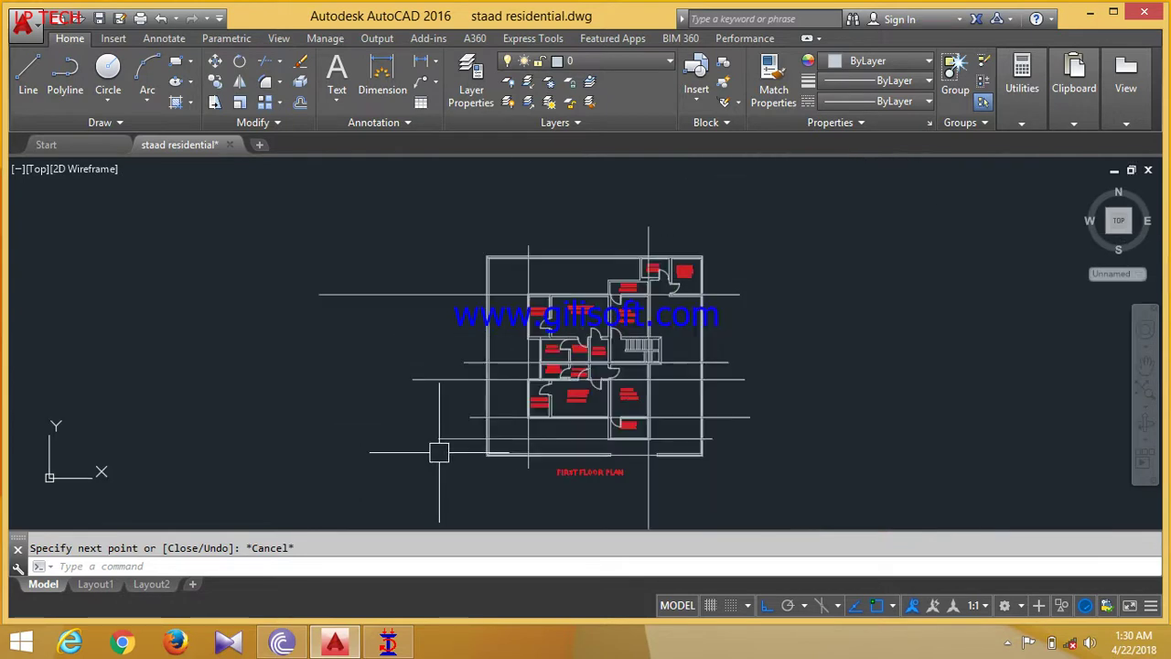
pyautogui.press('Return')
pyautogui.press('Return')
pyautogui.click(466, 497)
pyautogui.click(439, 401)
pyautogui.click(459, 399)
pyautogui.click(428, 354)
pyautogui.click(466, 376)
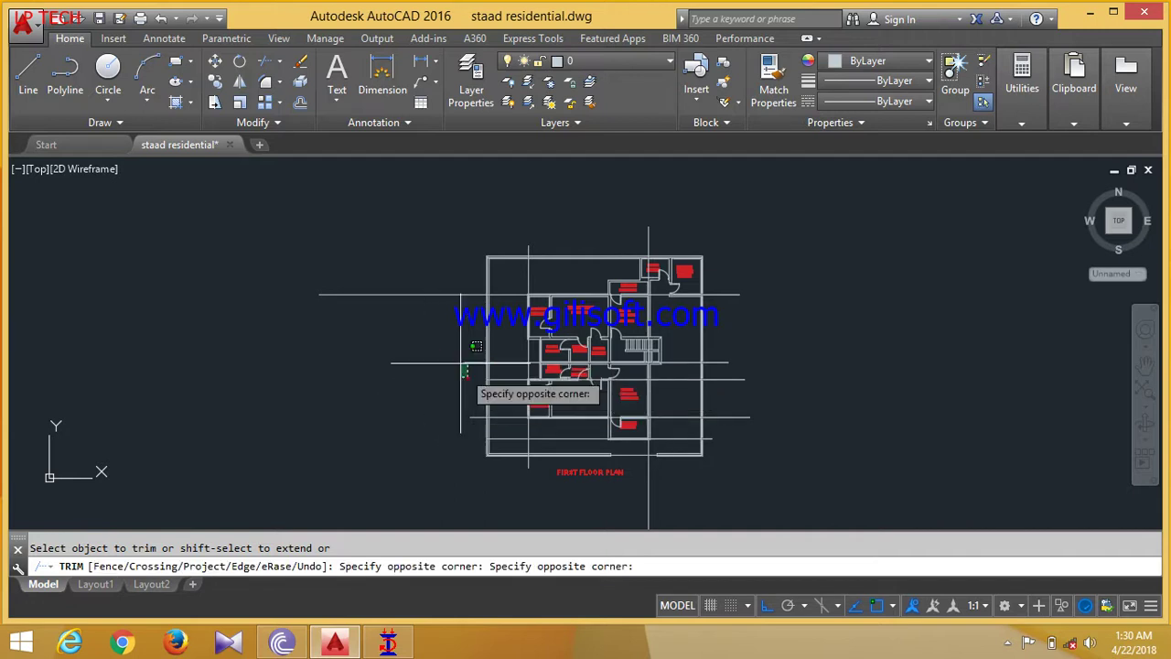
pyautogui.click(418, 267)
pyautogui.click(478, 432)
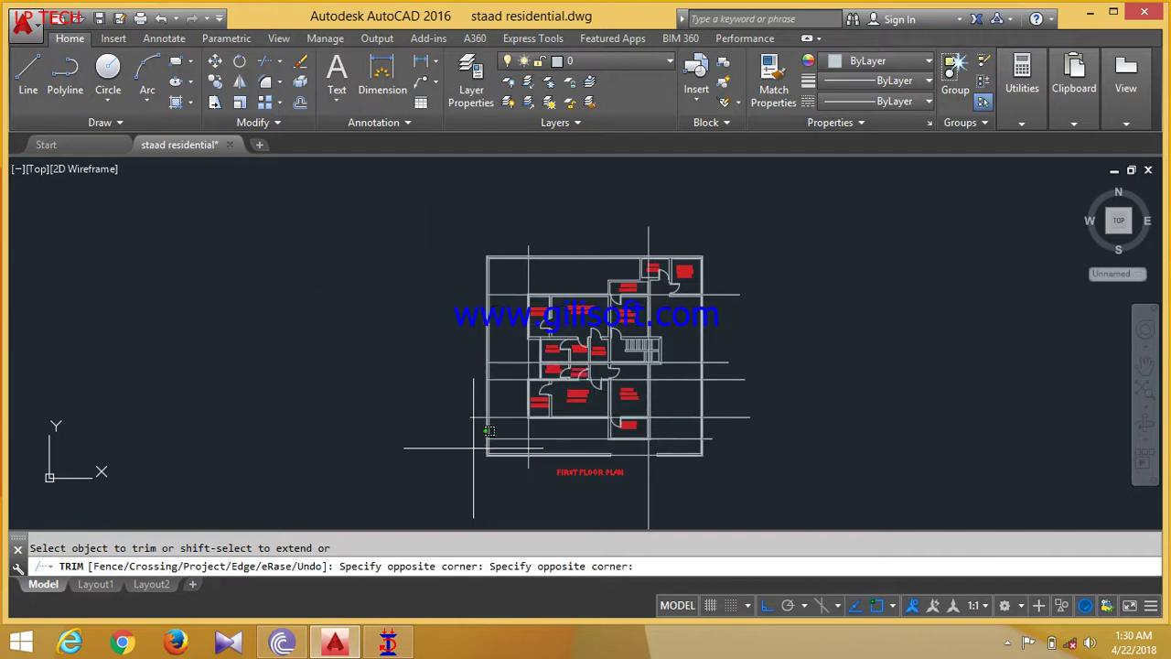
pyautogui.click(458, 409)
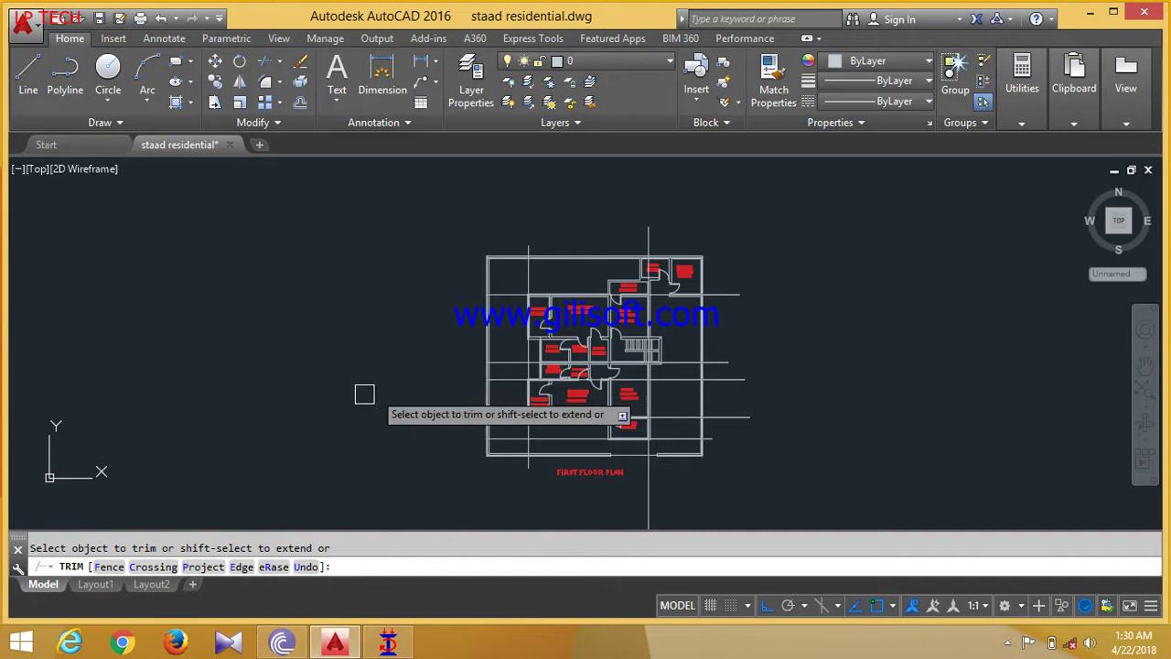
# Trim the vertical line's overhang above the top boundary wall near the servant quarter and end the trimming.
pyautogui.click(700, 227)
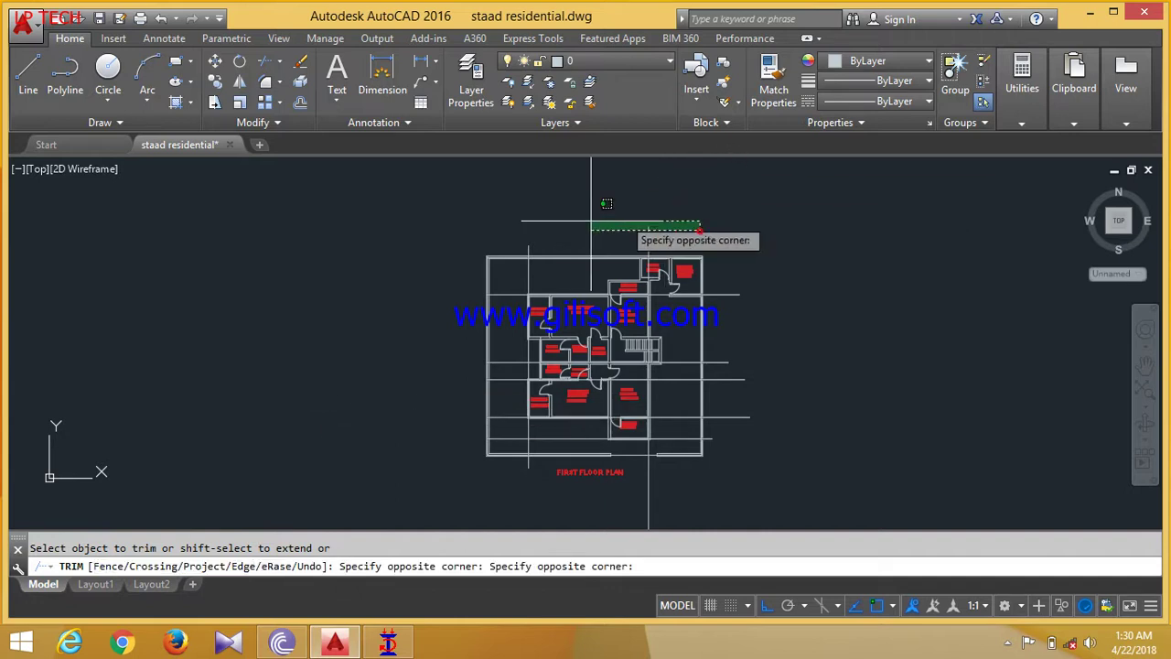
pyautogui.click(484, 238)
pyautogui.press('Escape')
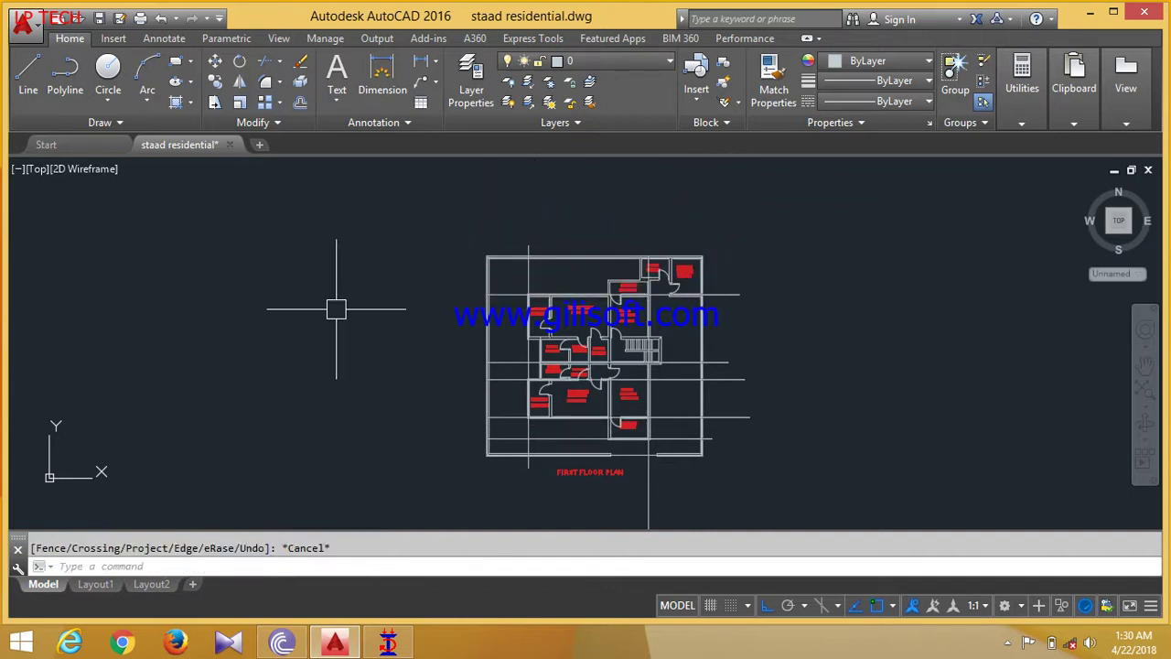
# Select all lines of the finished grid to the right of the first floor plan.
pyautogui.scroll(-2, 324, 329)
pyautogui.moveTo(323, 329); pyautogui.dragTo(230, 384, button='middle')
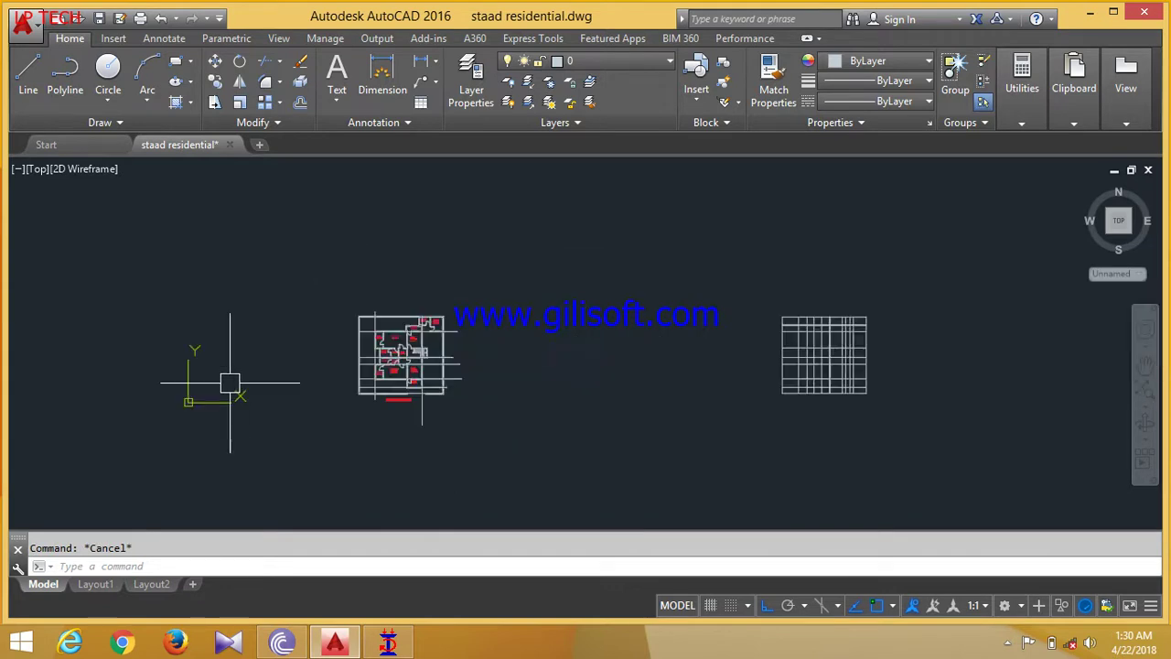
pyautogui.scroll(3, 693, 362)
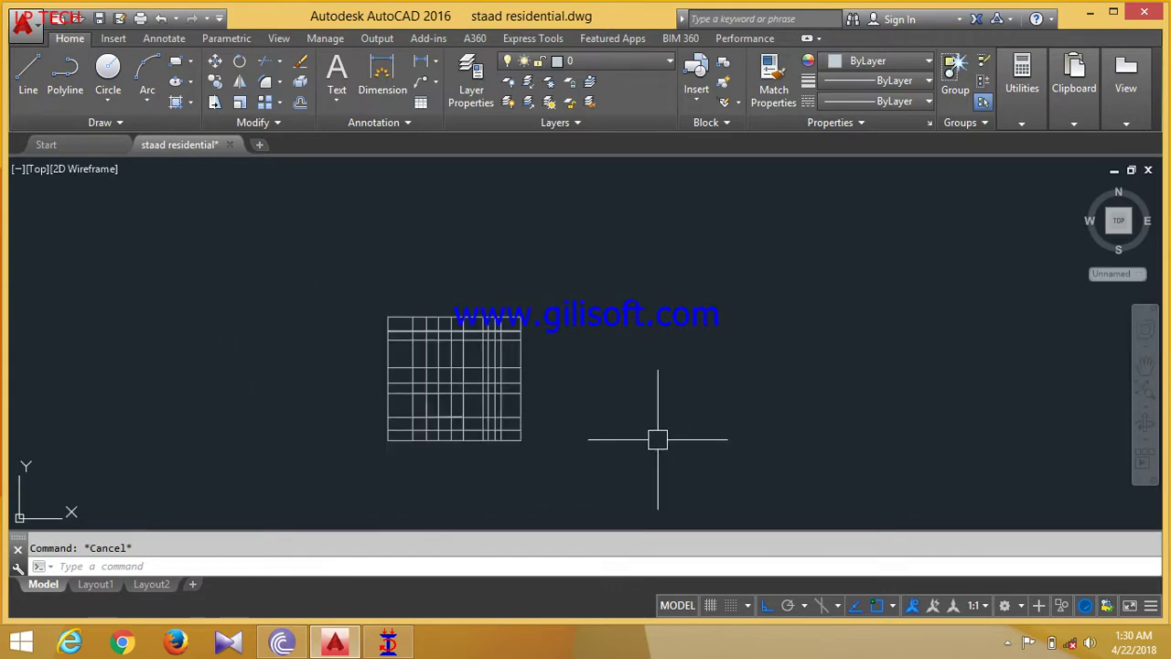
pyautogui.click(577, 509)
pyautogui.click(338, 288)
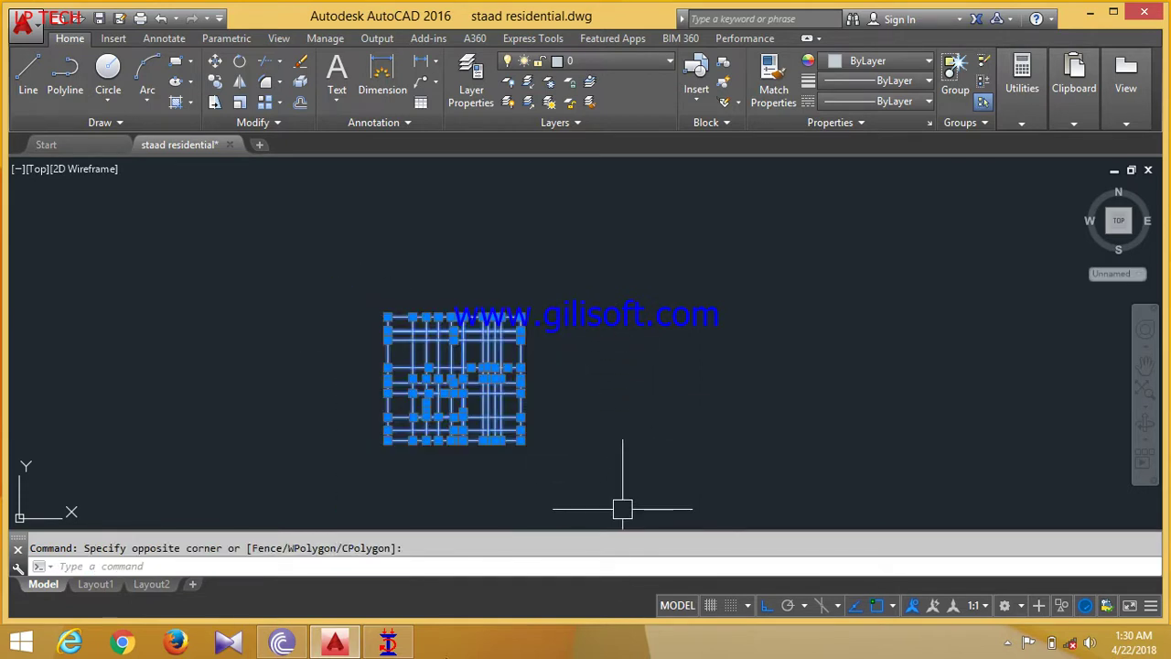
# Open the recent drawing 656566po.dwg and save it to the desktop as an AutoCAD 2013 DXF file named 652l.
pyautogui.click(35, 39)
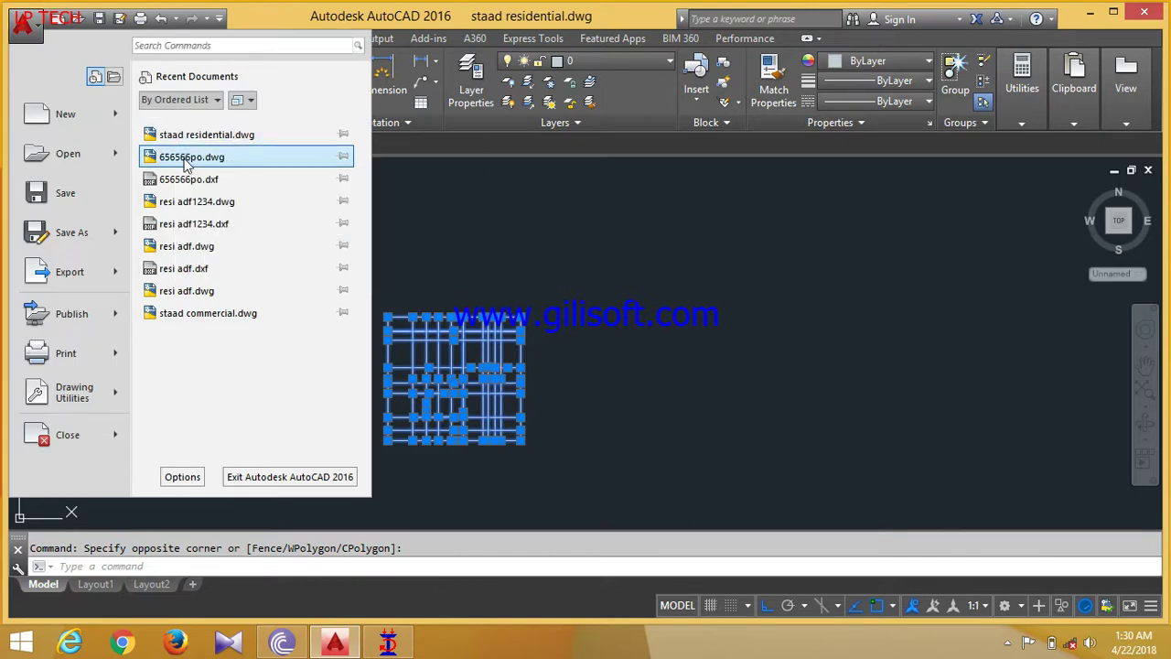
pyautogui.press('Escape')
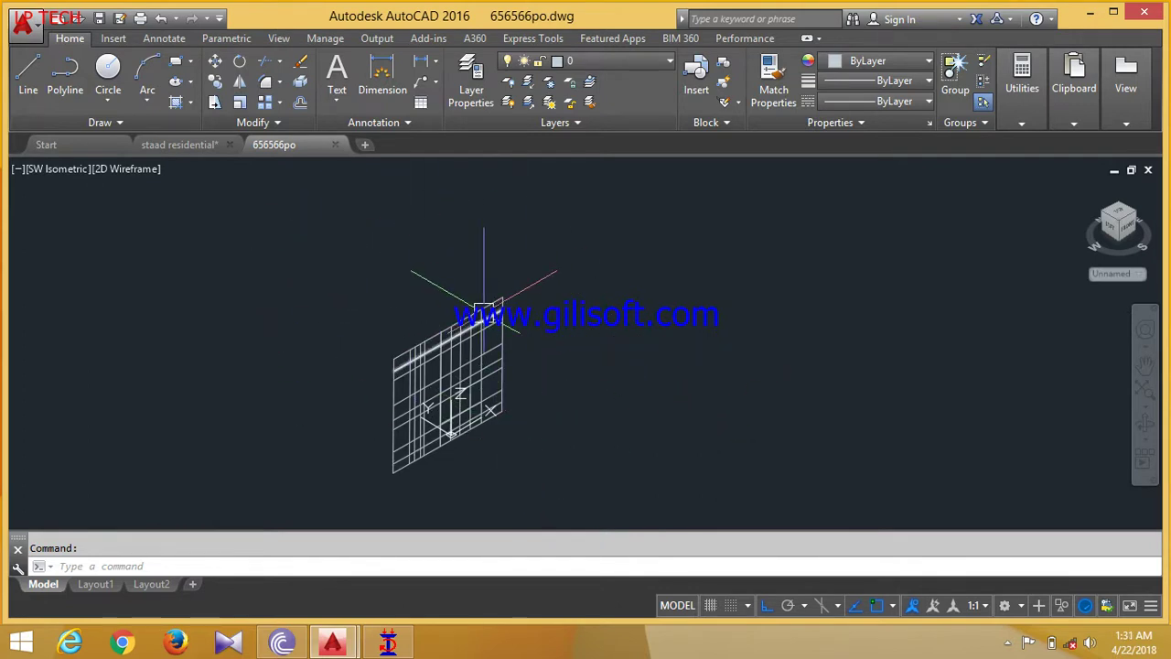
pyautogui.click(26, 27)
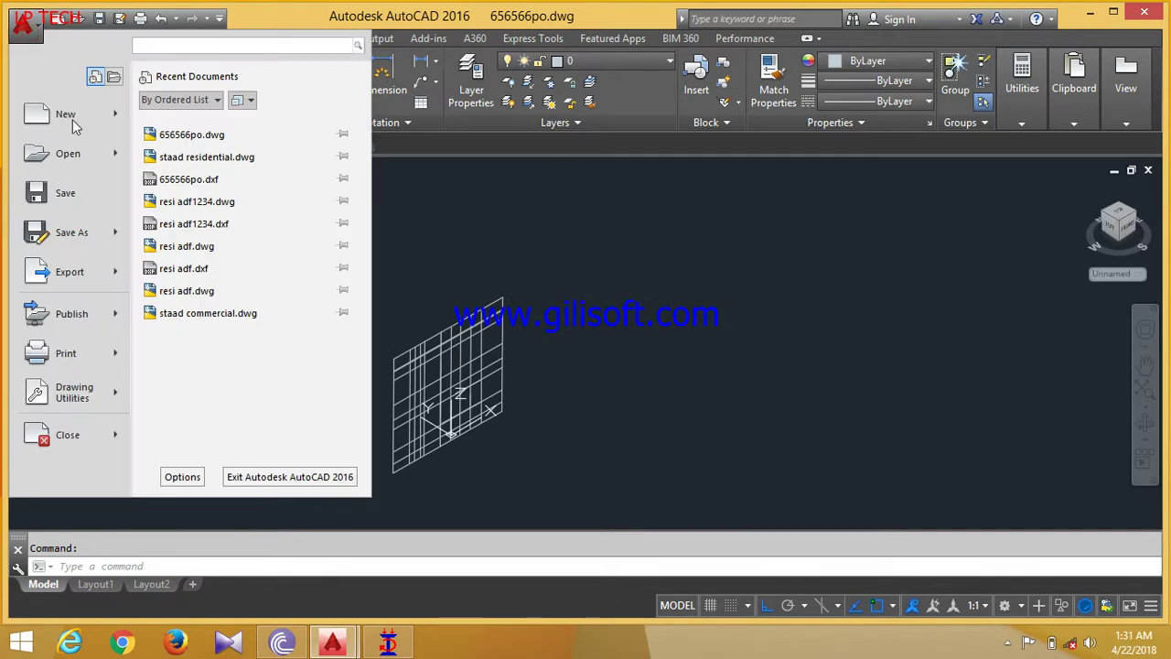
pyautogui.click(86, 245)
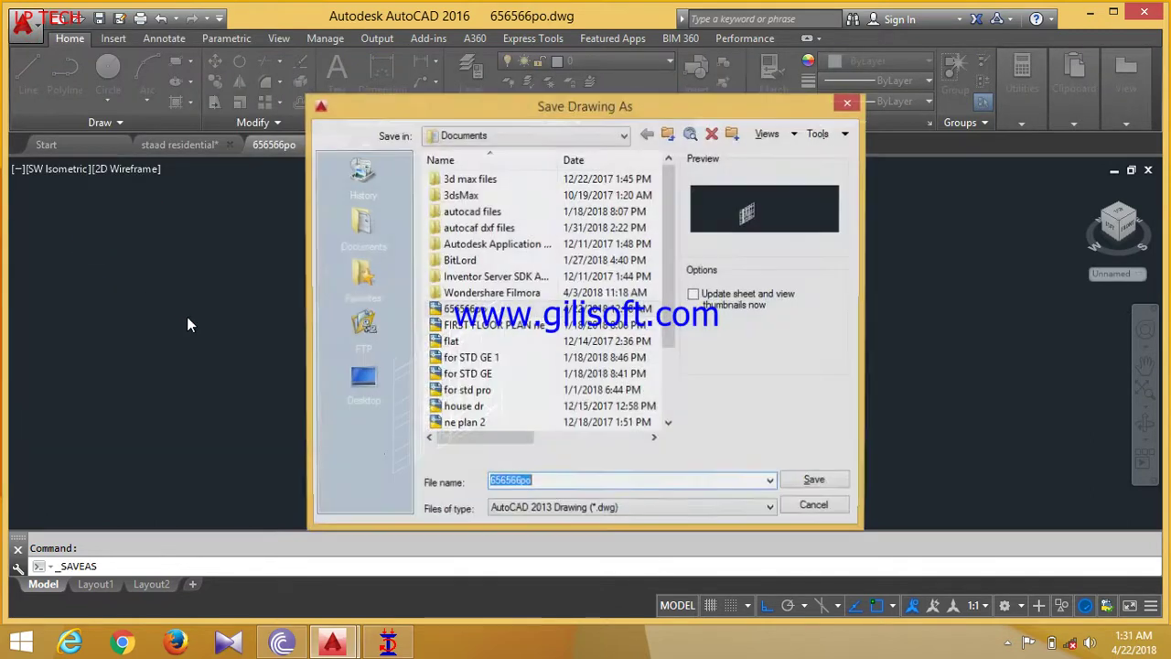
pyautogui.click(635, 512)
pyautogui.click(640, 443)
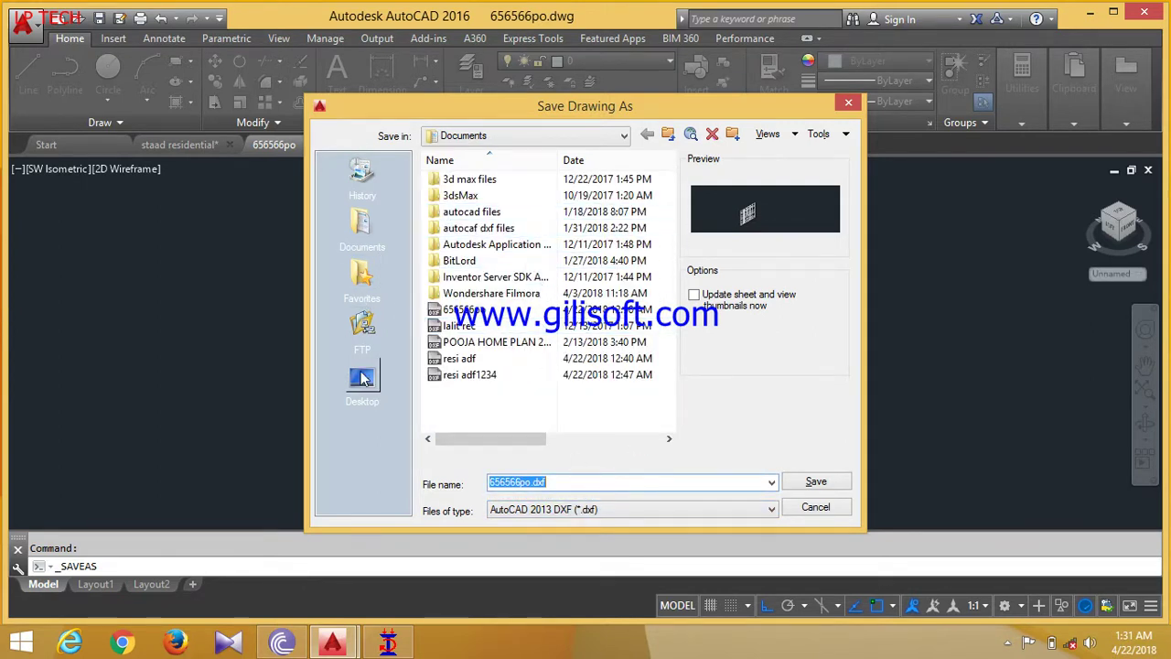
pyautogui.click(362, 378)
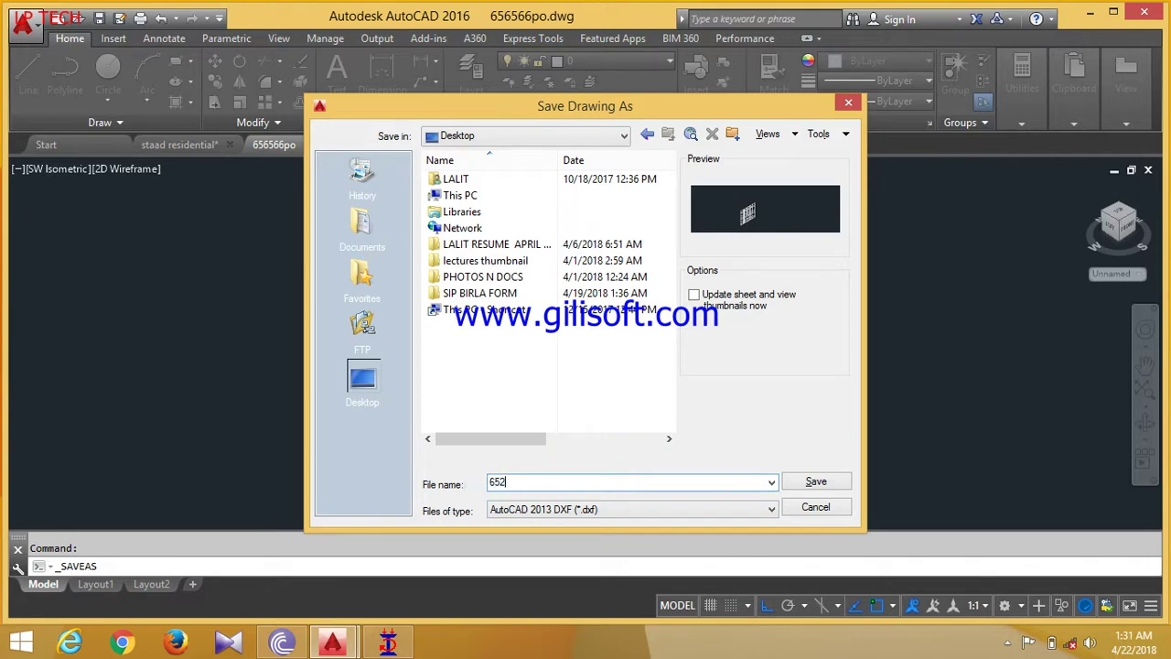
pyautogui.click(817, 484)
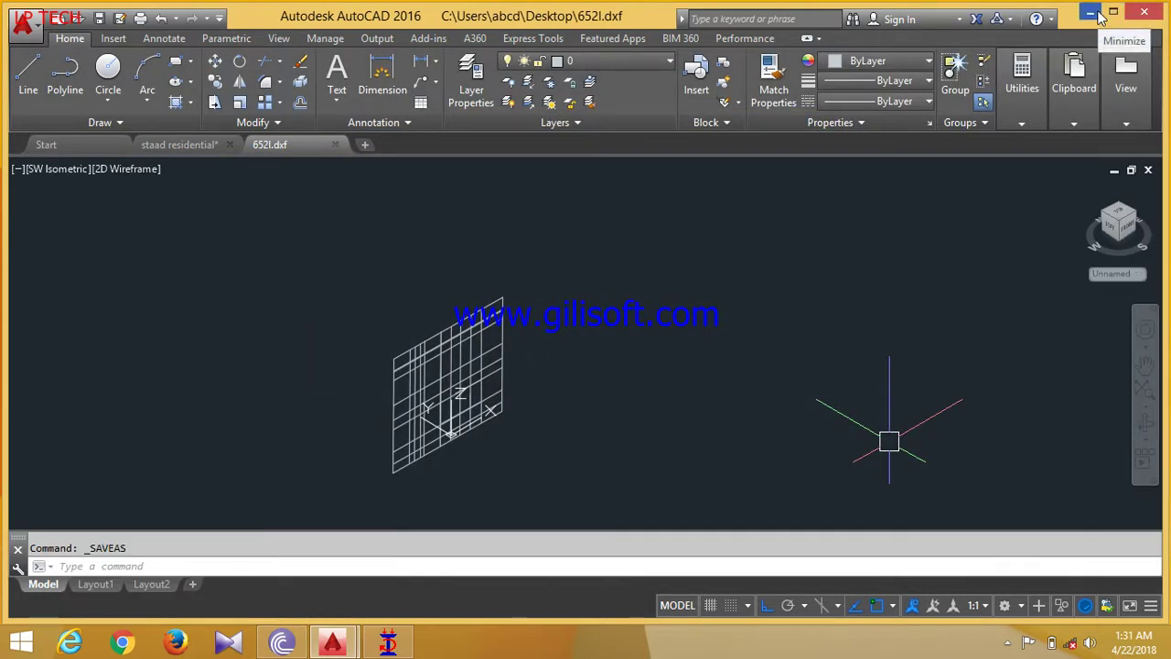
# Check the desktop for the saved 652l DXF file and return to its drawing in AutoCAD.
pyautogui.click(1101, 15)
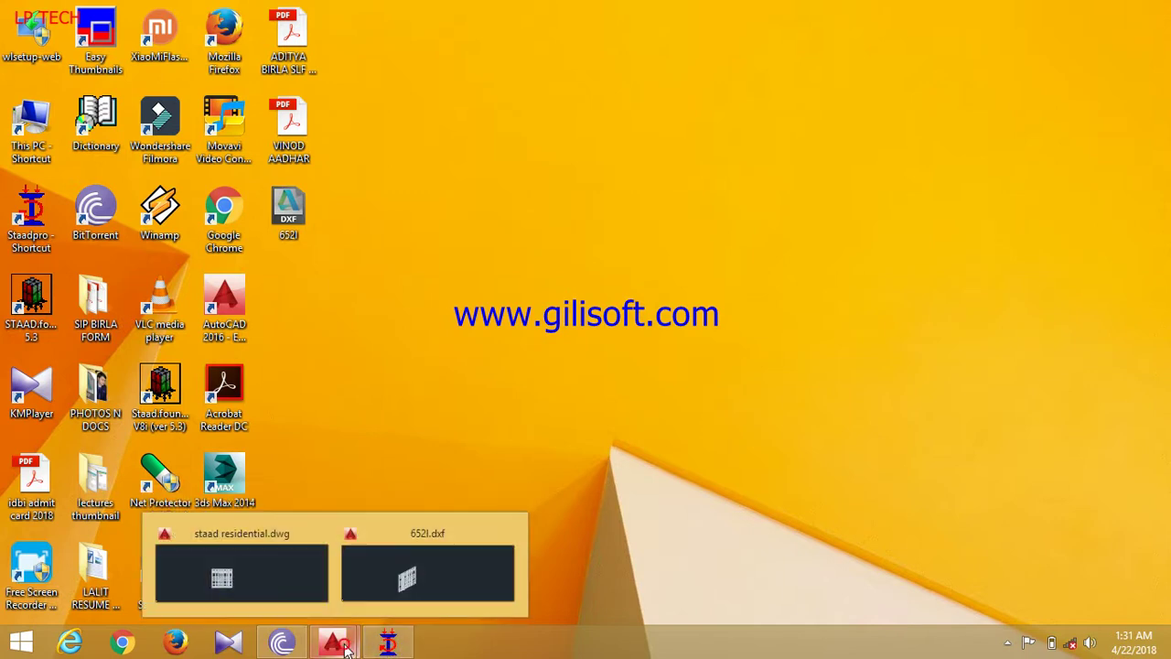
pyautogui.click(374, 580)
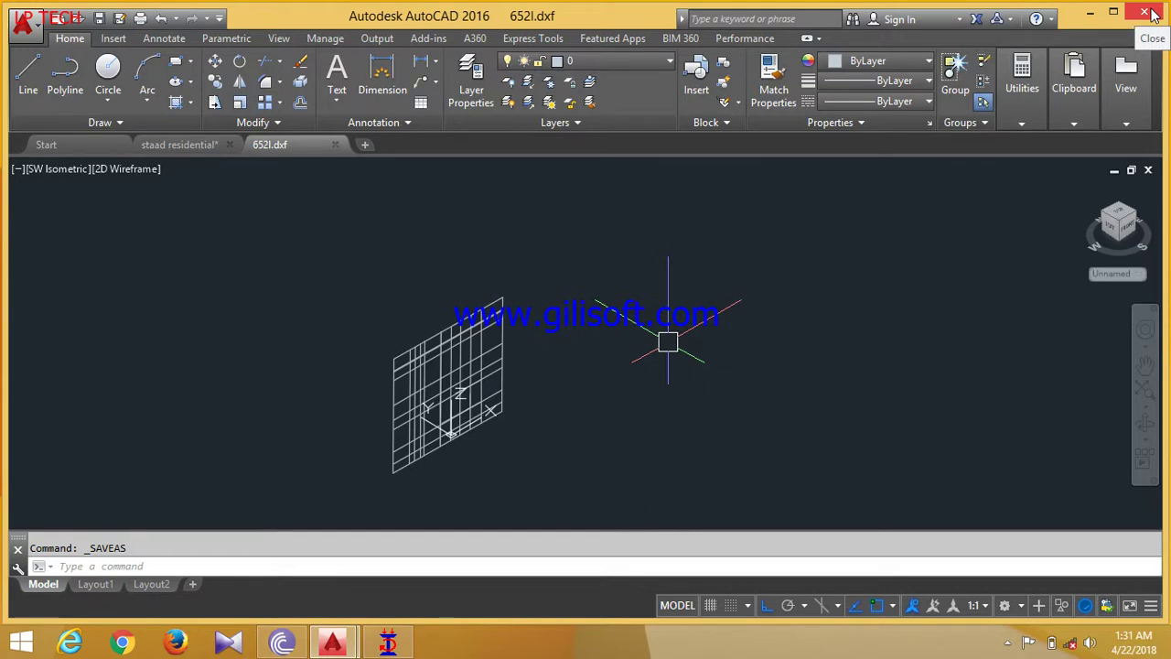
# Quit AutoCAD without saving 652l.dxf in drawing format and without saving the changes to staad residential.dwg.
pyautogui.click(1154, 11)
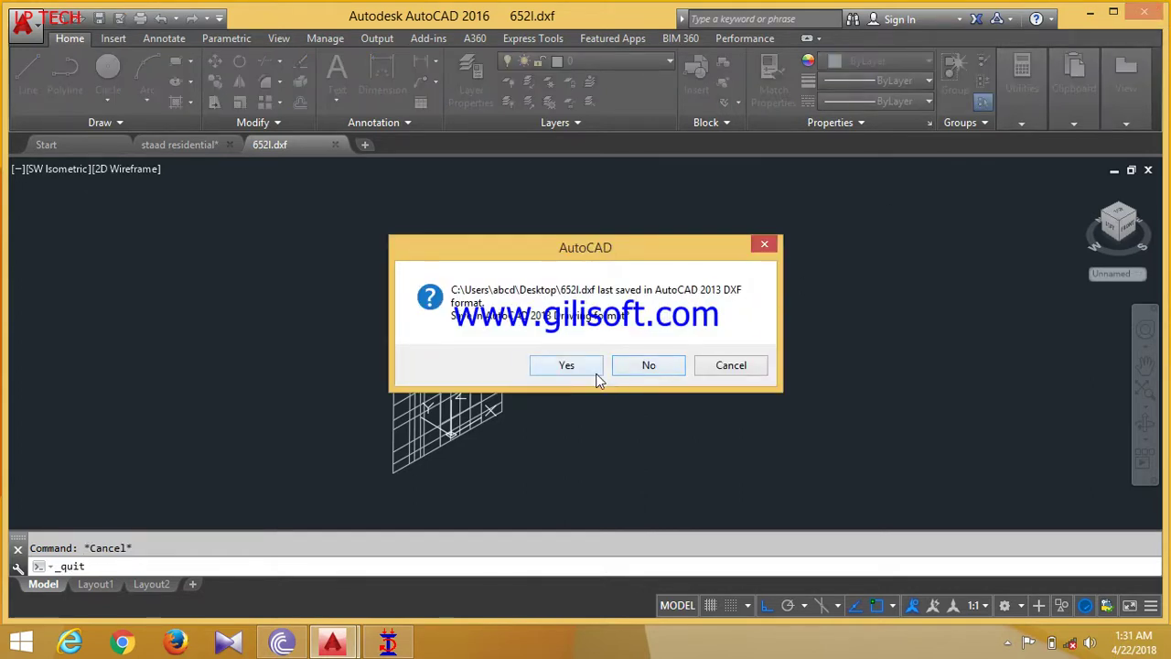
pyautogui.click(626, 366)
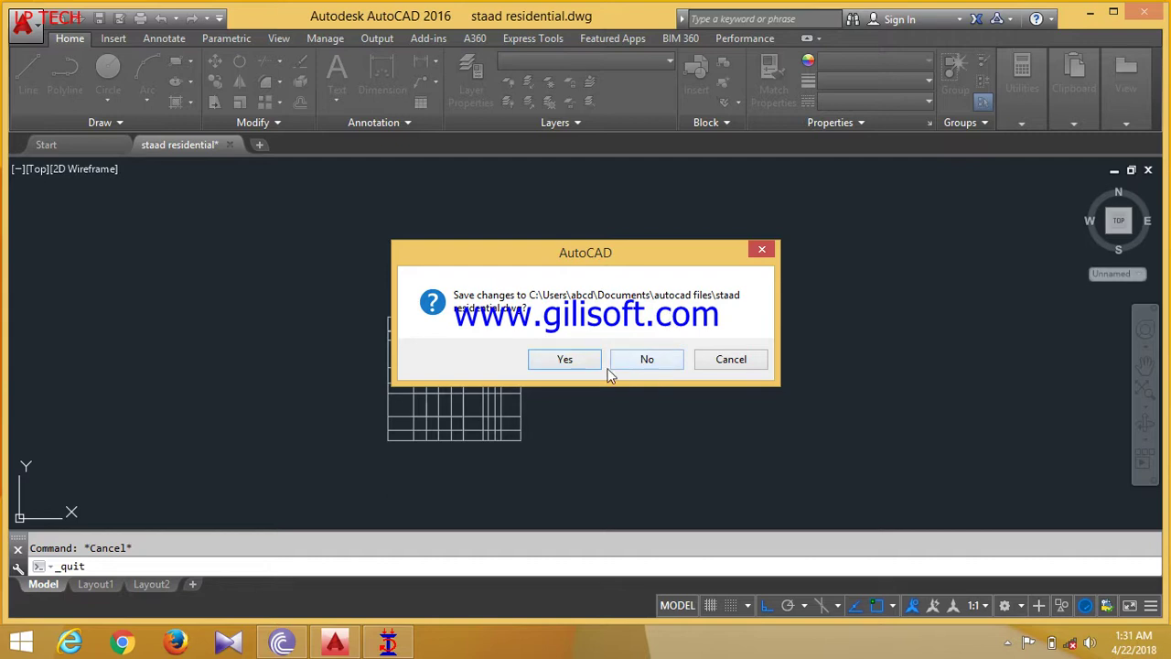
pyautogui.click(636, 359)
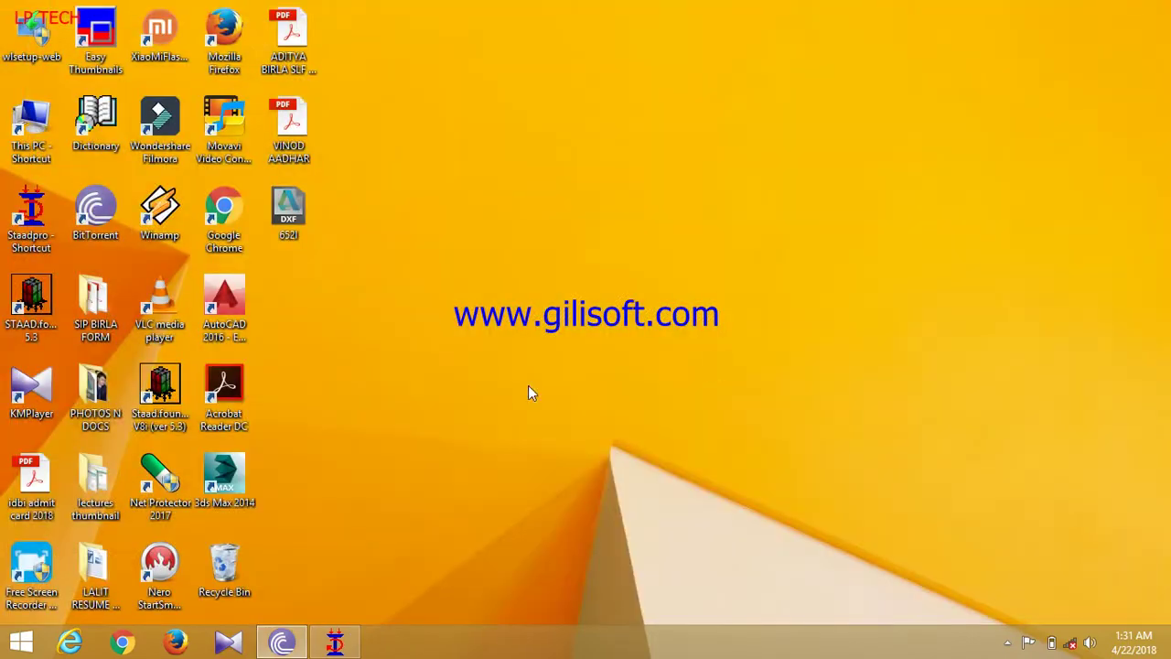
# Switch to STAAD.Pro and import the 652l file from the desktop as a 3D DXF with the No Change structure convention.
pyautogui.click(335, 644)
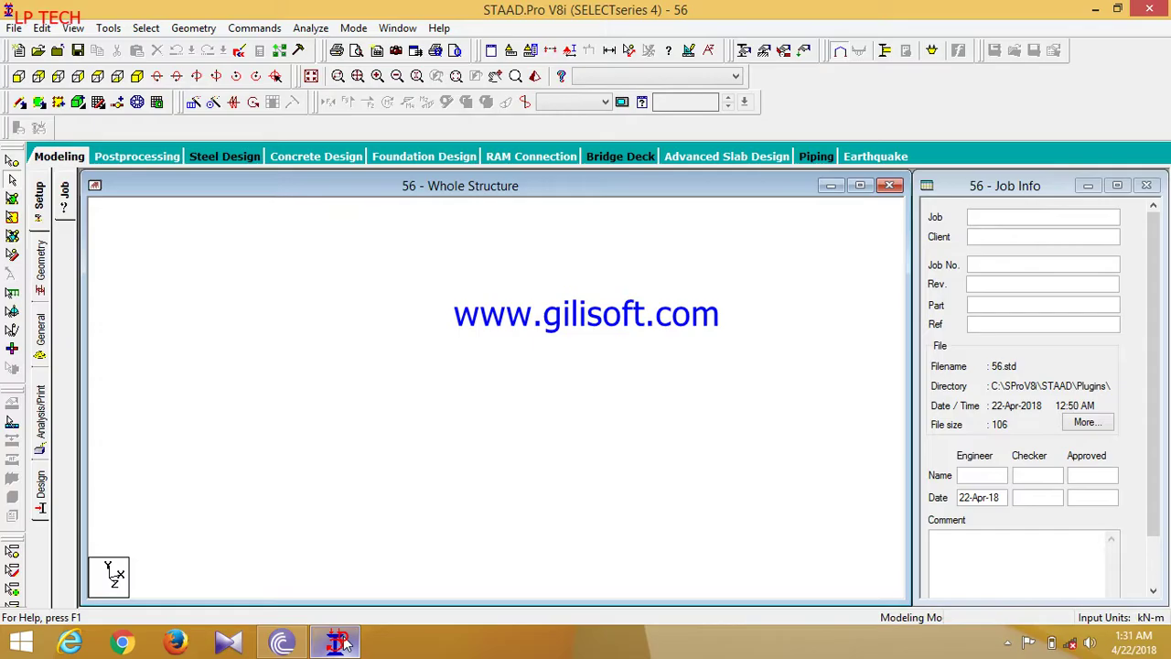
pyautogui.click(14, 29)
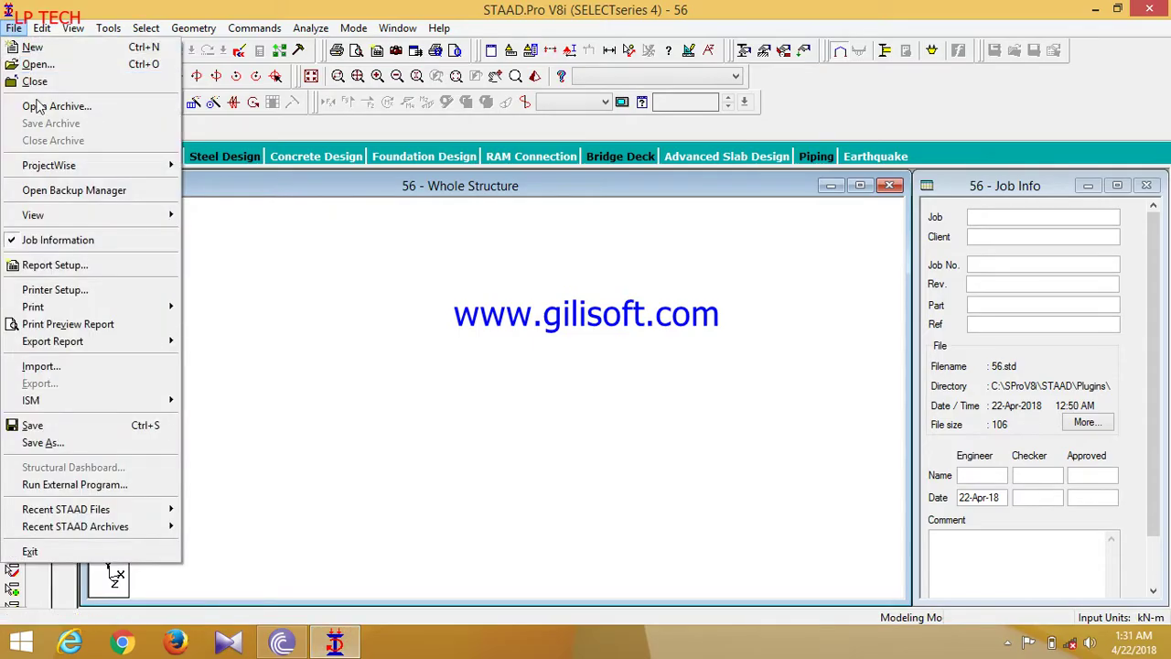
pyautogui.click(73, 366)
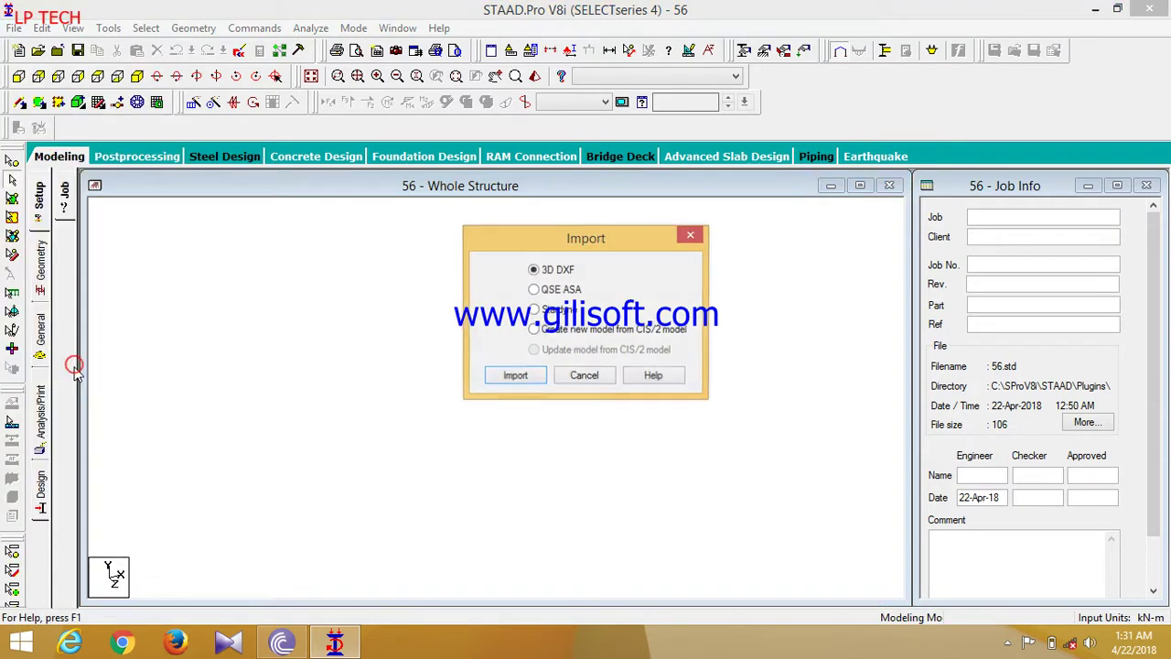
pyautogui.click(515, 377)
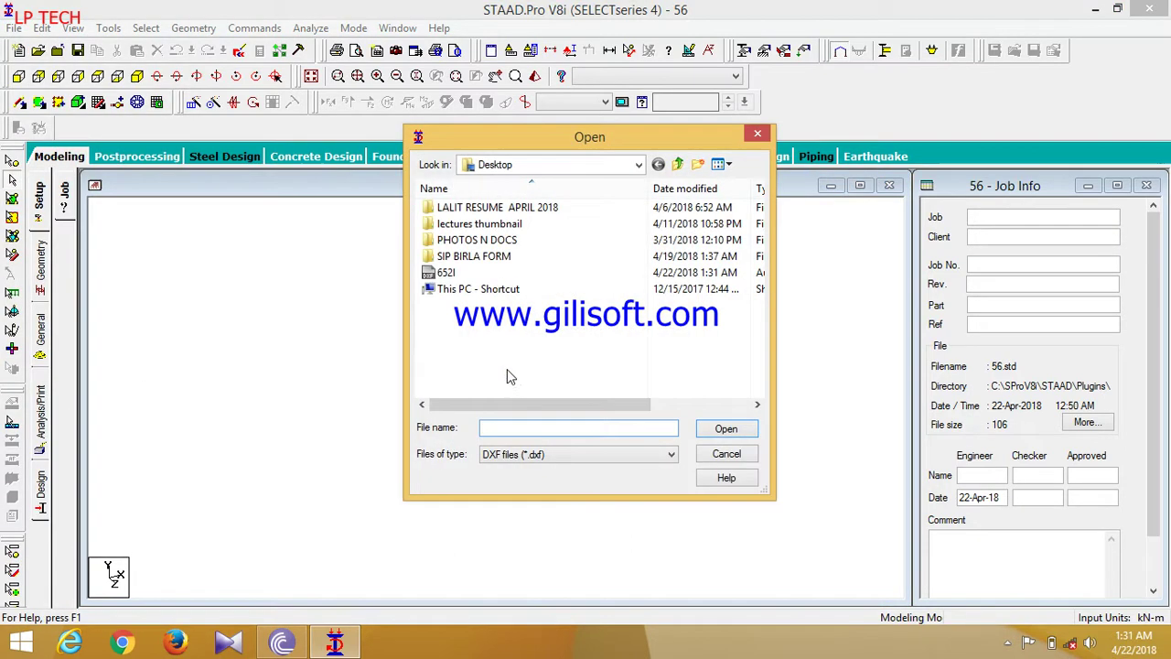
pyautogui.click(445, 273)
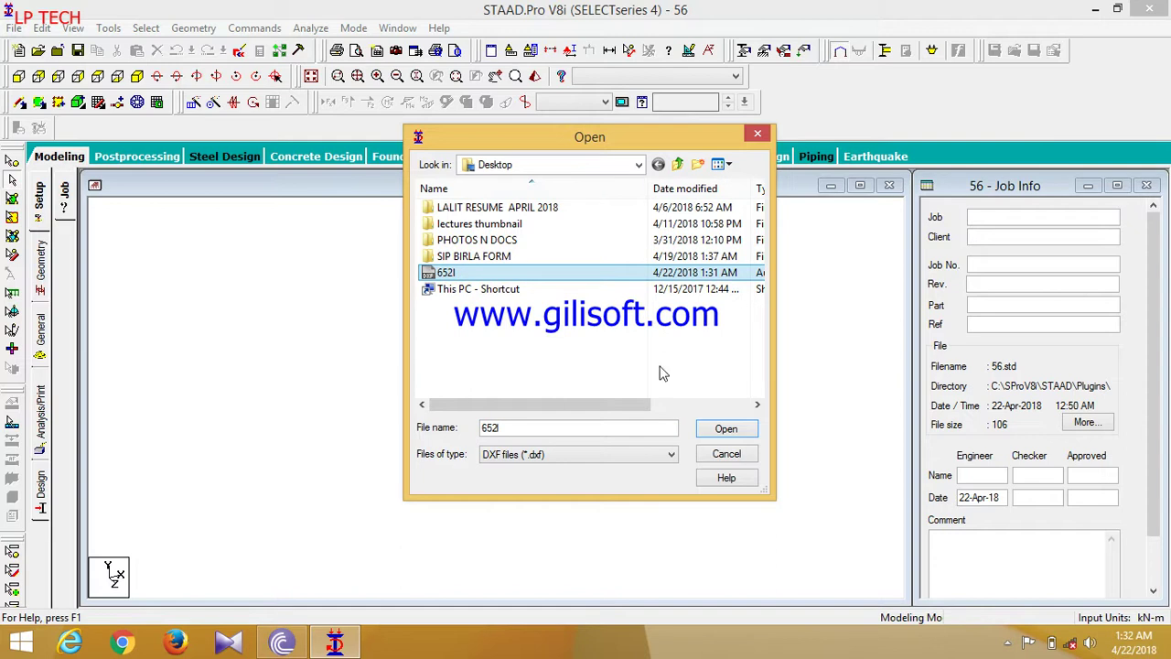
pyautogui.click(725, 430)
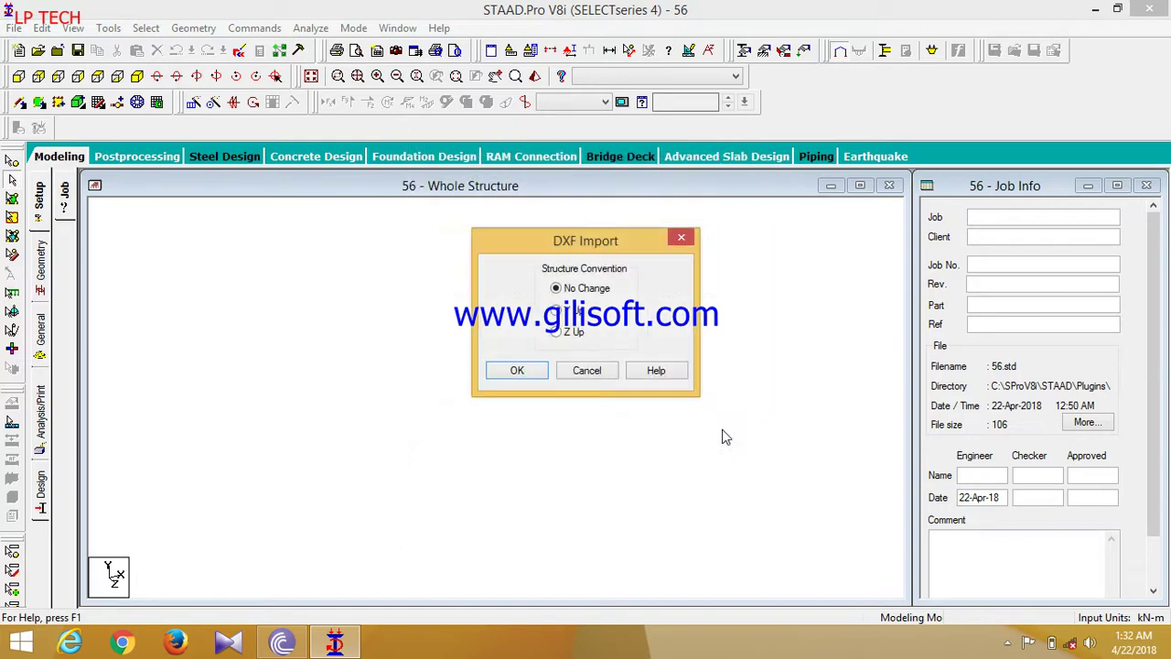
pyautogui.click(517, 369)
pyautogui.click(541, 381)
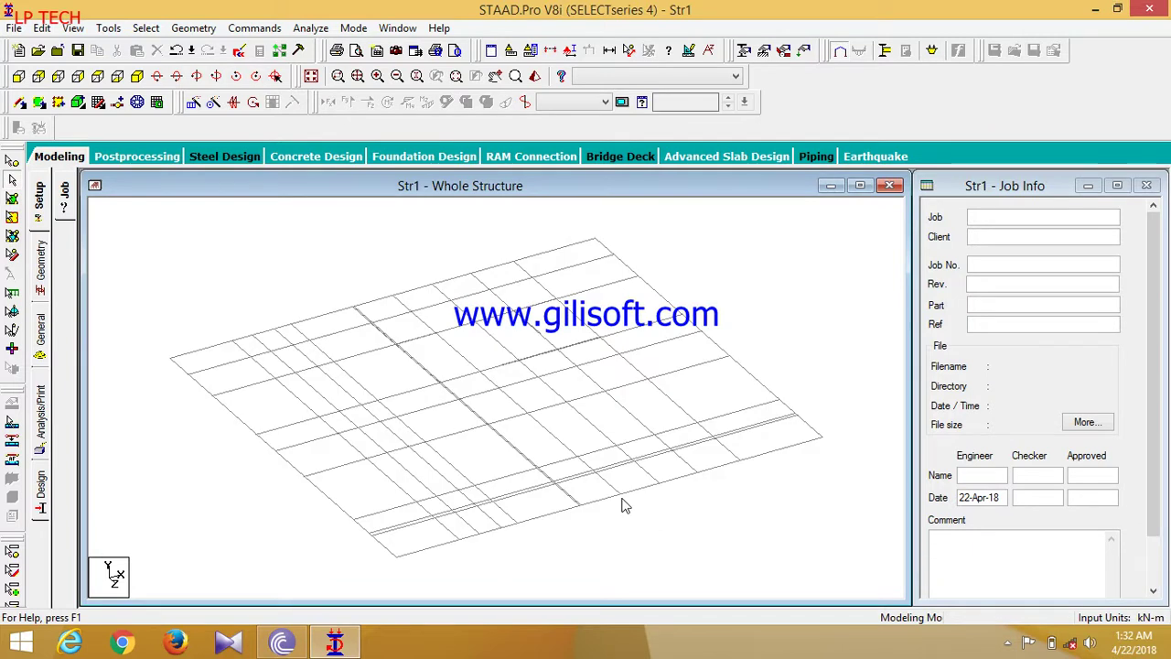
# Save the imported model as 659214 in the Documents folder as a STAAD.Pro file.
pyautogui.click(14, 27)
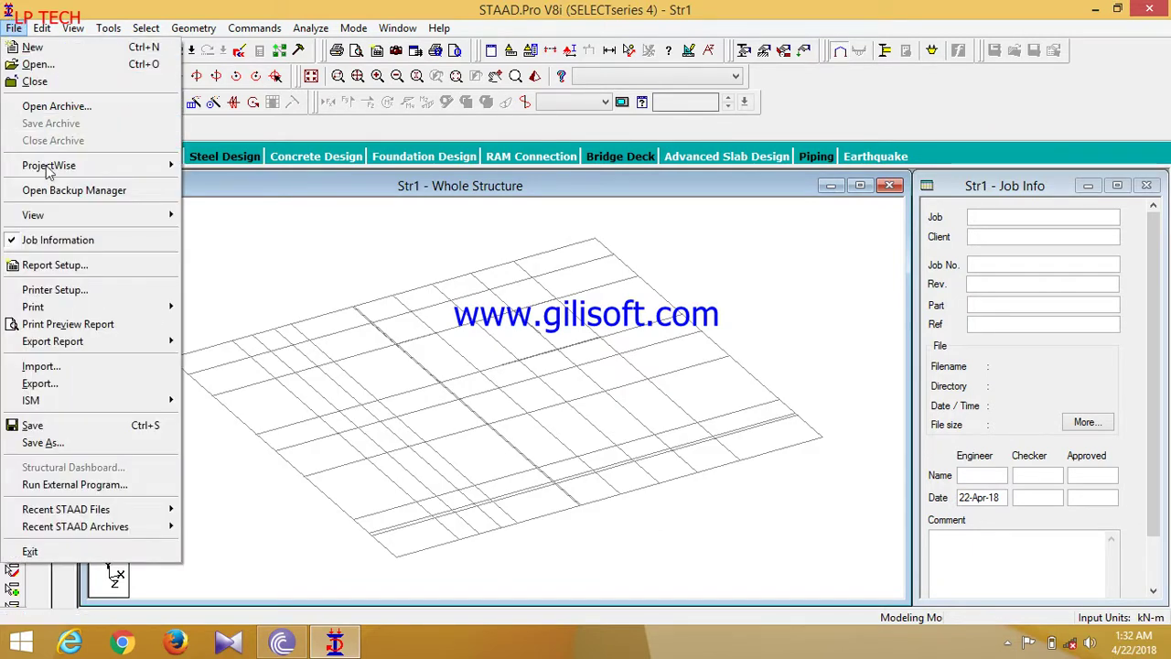
pyautogui.click(83, 447)
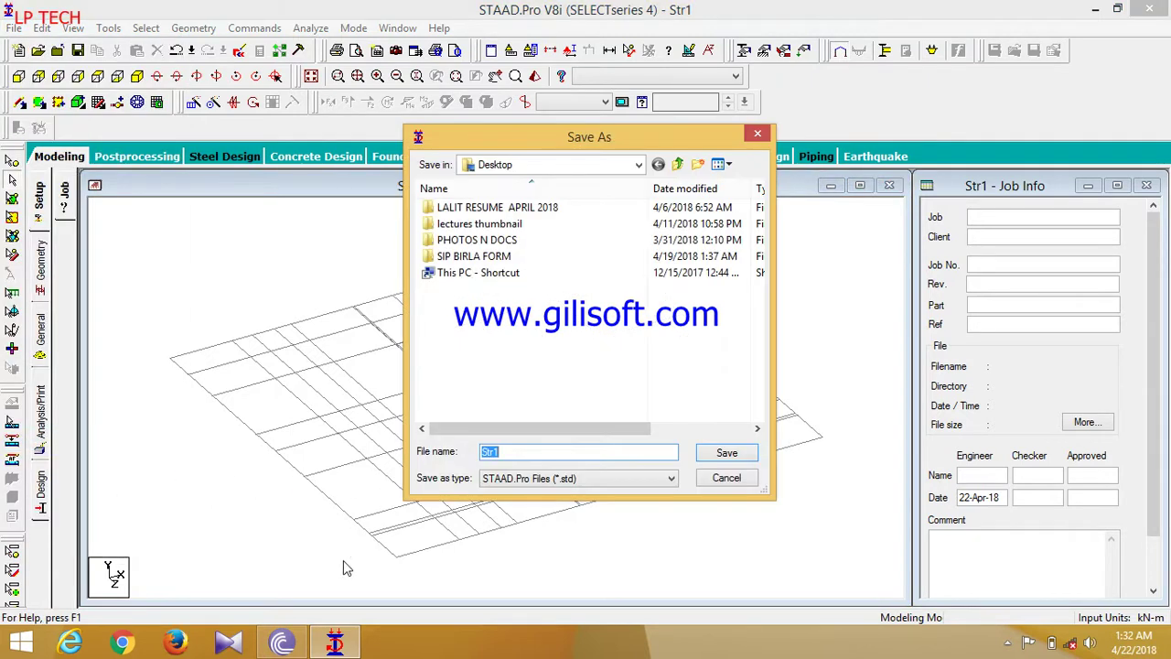
pyautogui.write('659')
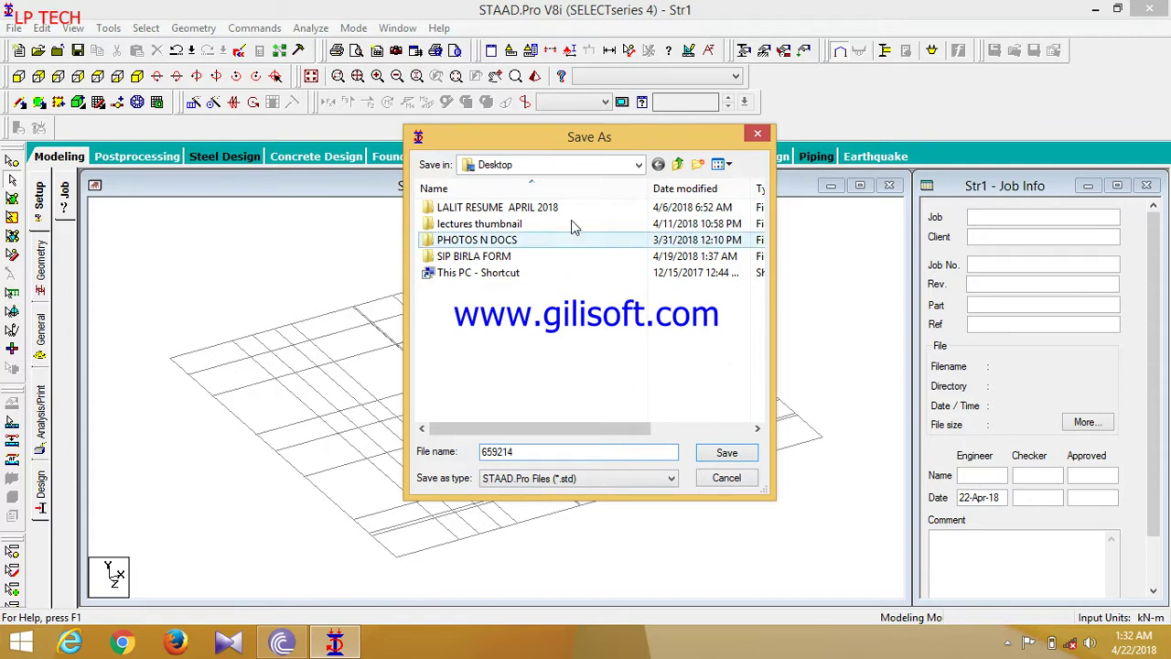
pyautogui.click(638, 170)
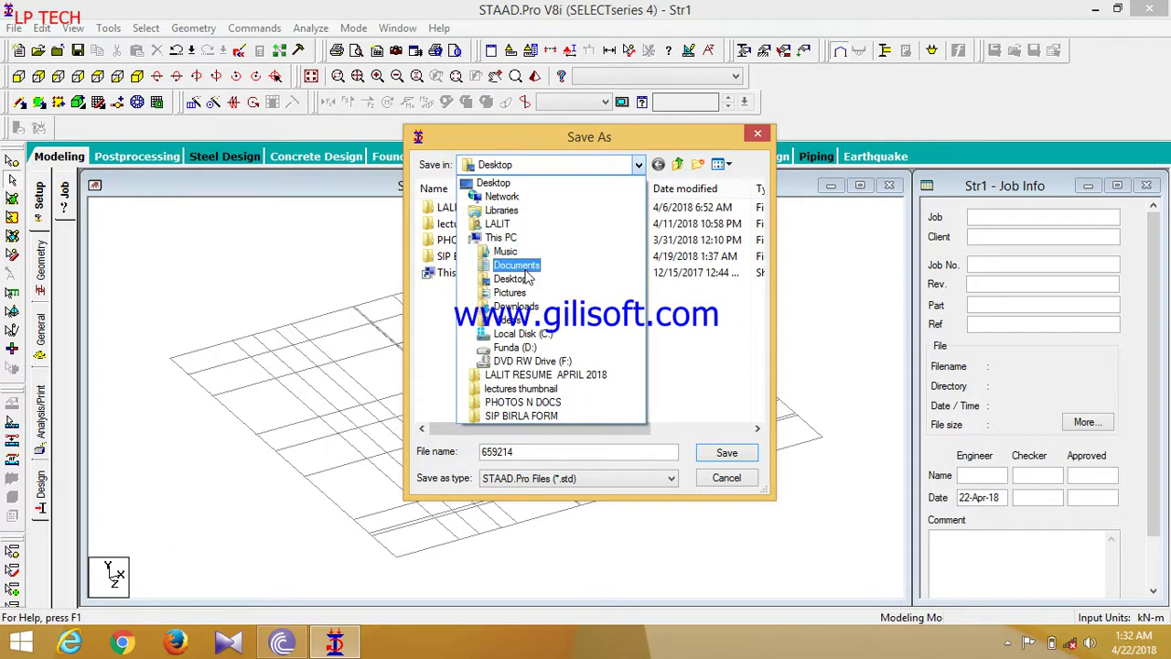
pyautogui.click(526, 267)
pyautogui.click(735, 452)
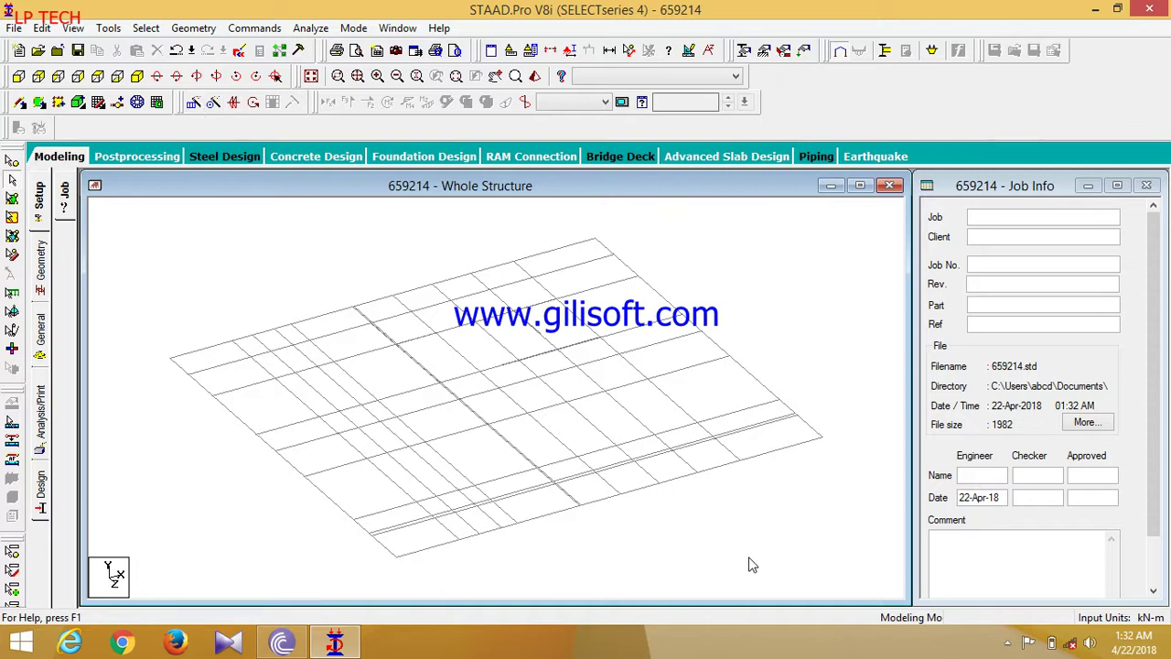
# Repeat the whole grid translationally in the Y direction with 3 steps at 100 m spacing and linked steps.
pyautogui.moveTo(843, 578); pyautogui.dragTo(135, 226)
pyautogui.click(193, 27)
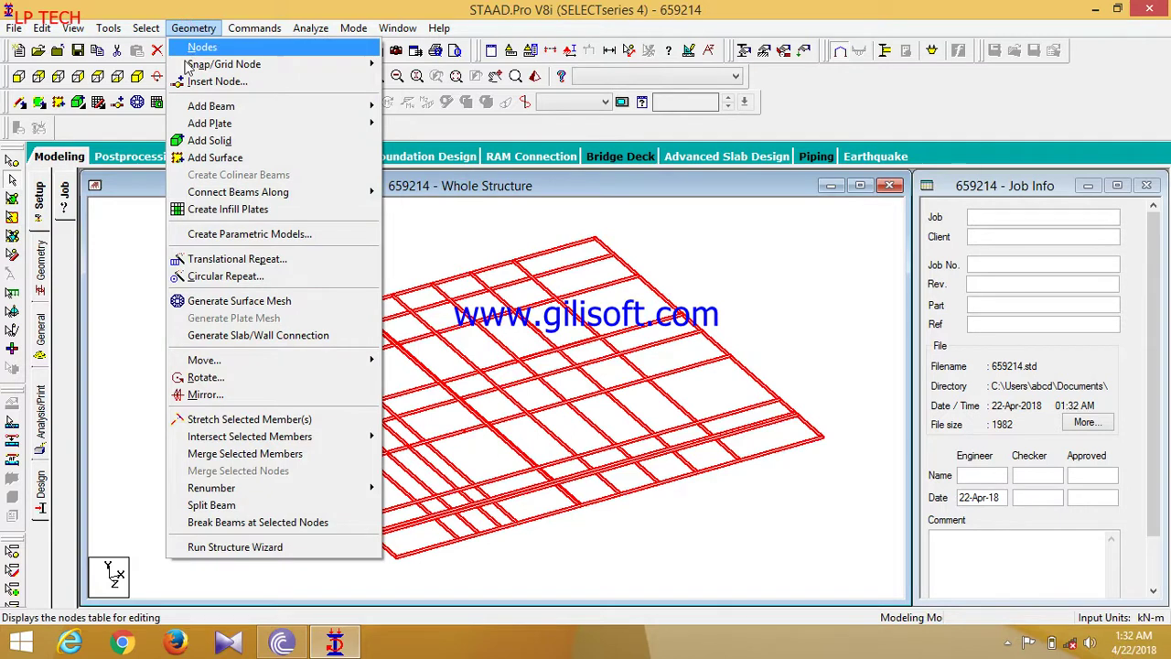
pyautogui.click(230, 259)
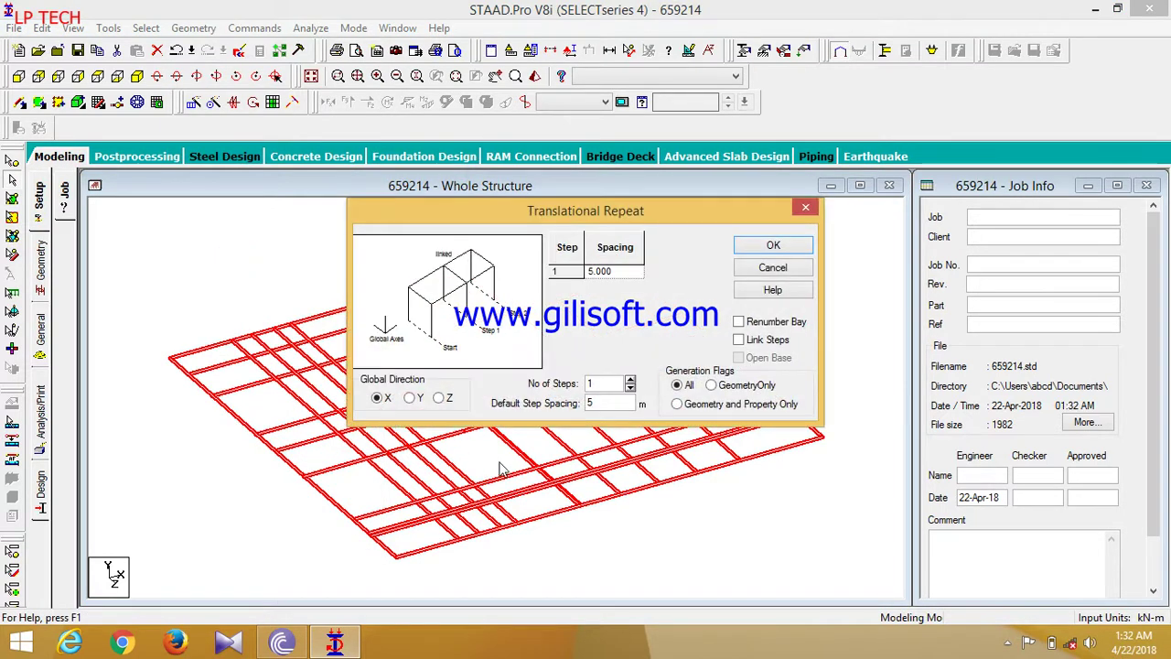
pyautogui.click(414, 398)
pyautogui.doubleClick(591, 404)
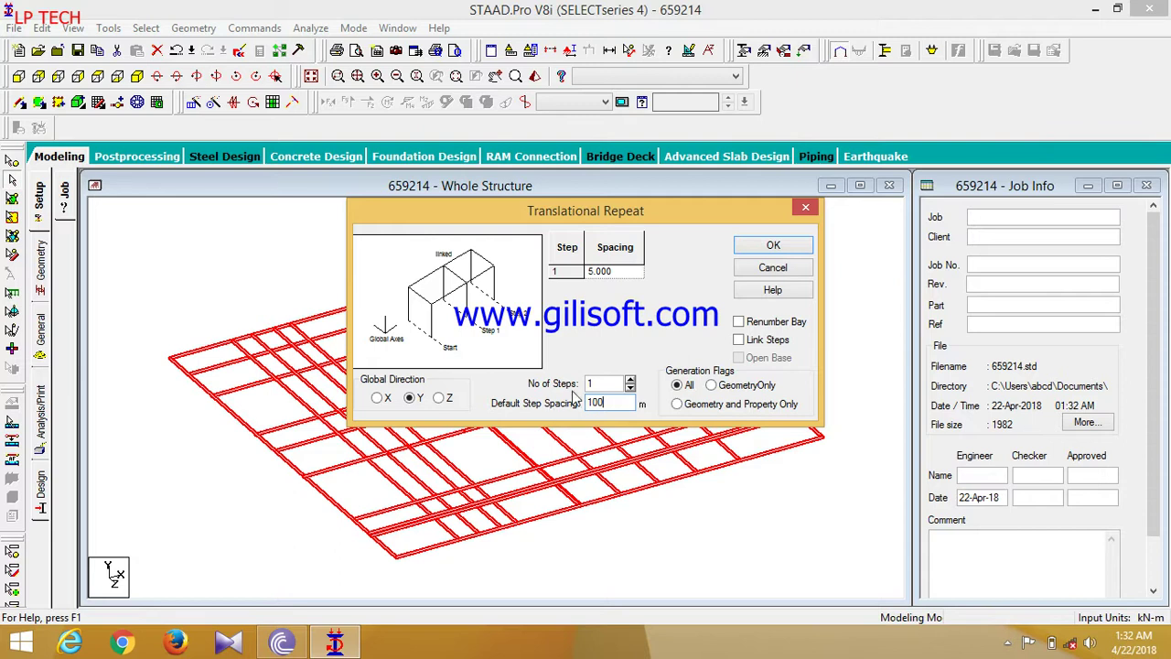
pyautogui.click(630, 381)
pyautogui.click(631, 381)
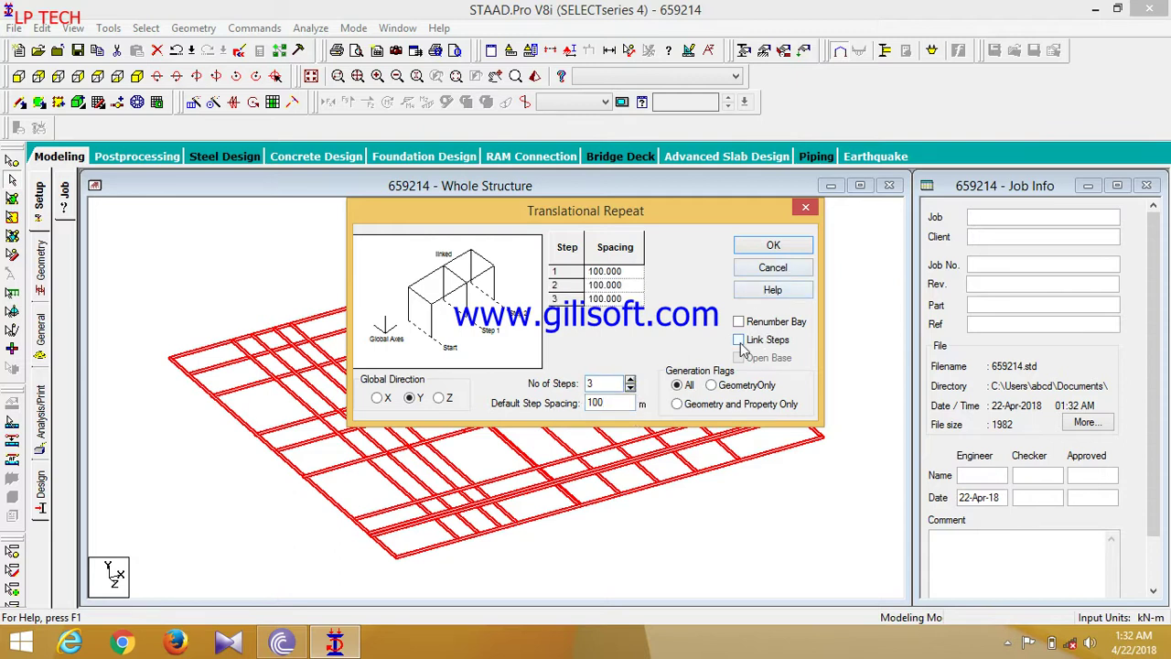
pyautogui.click(774, 246)
pyautogui.click(600, 545)
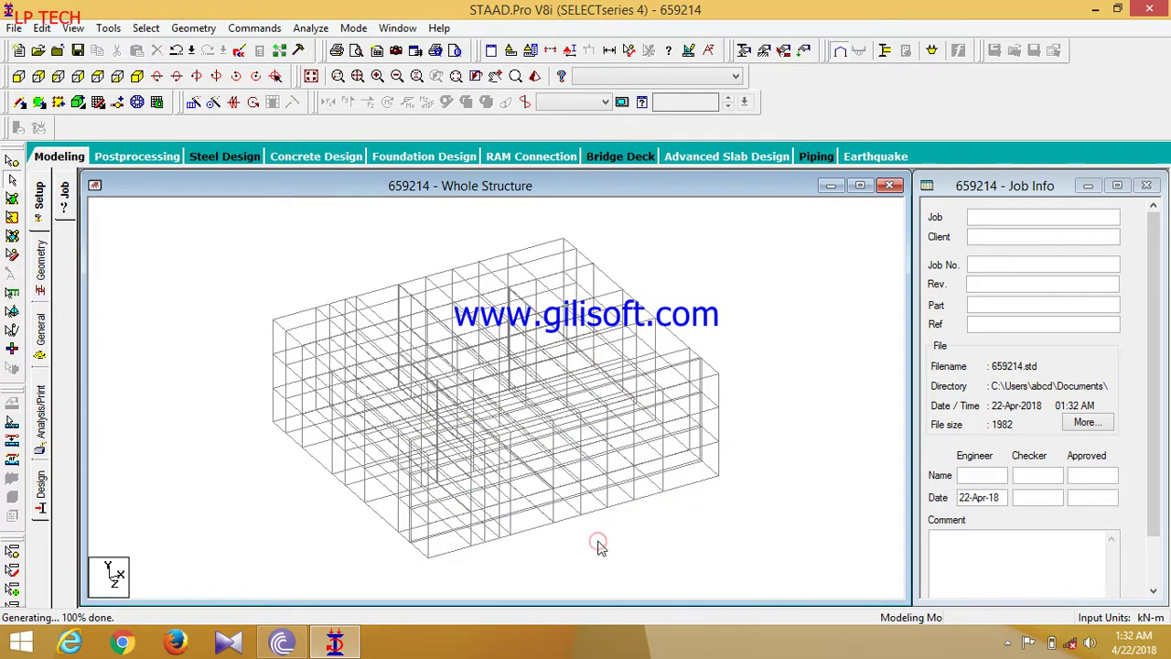
# Delete the horizontal beams at the base level of the frame, keeping the columns.
pyautogui.click(18, 76)
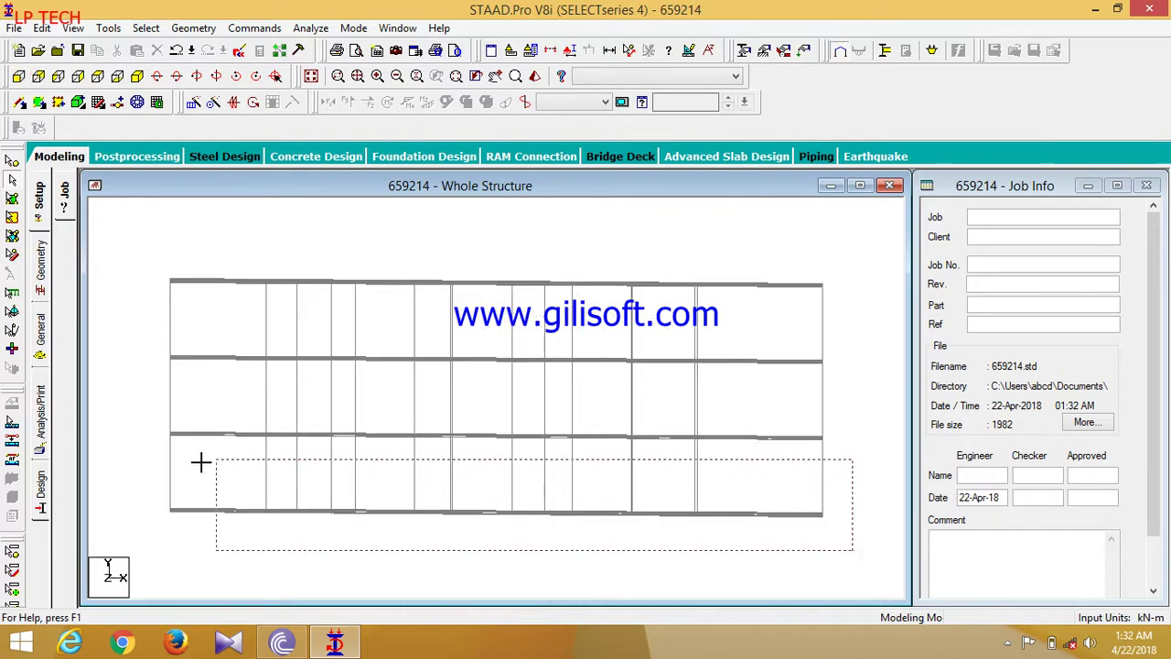
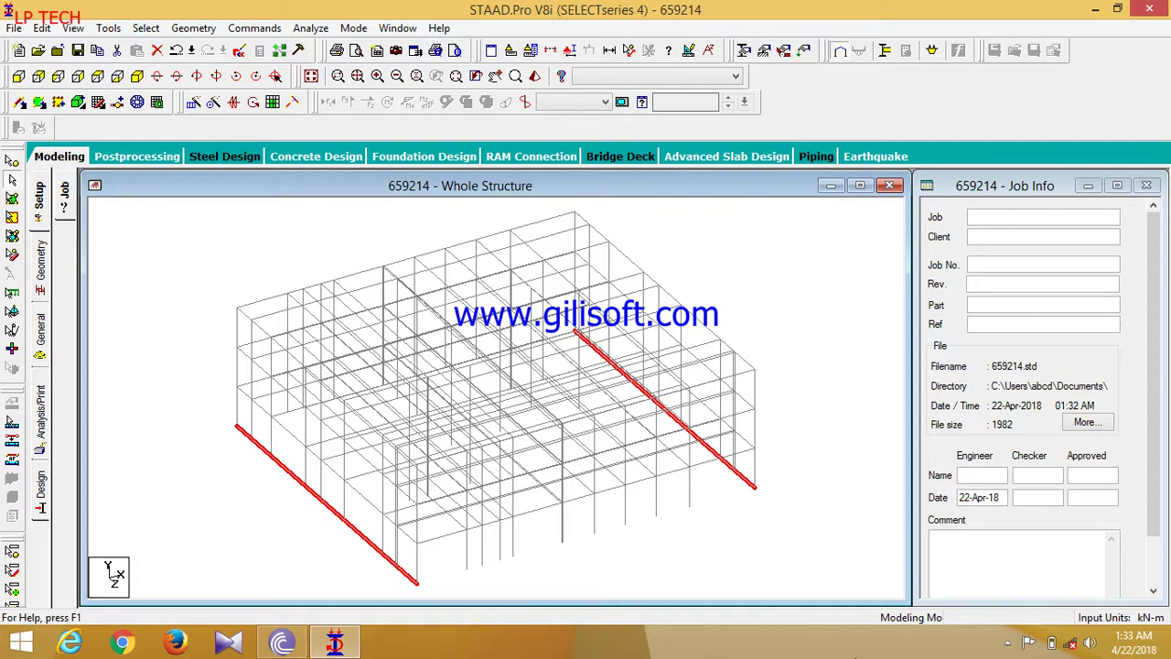
pyautogui.press('Delete')
pyautogui.click(649, 358)
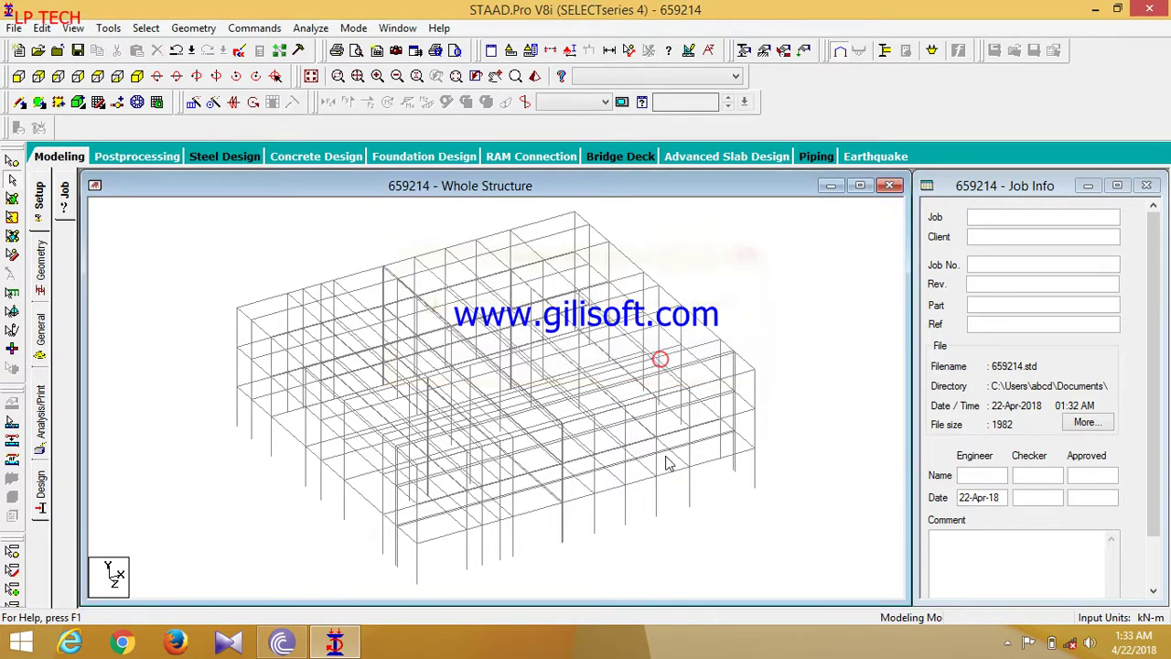
# Define a rectangular concrete section with YD 3 m and ZD 4 m.
pyautogui.click(18, 76)
pyautogui.click(43, 334)
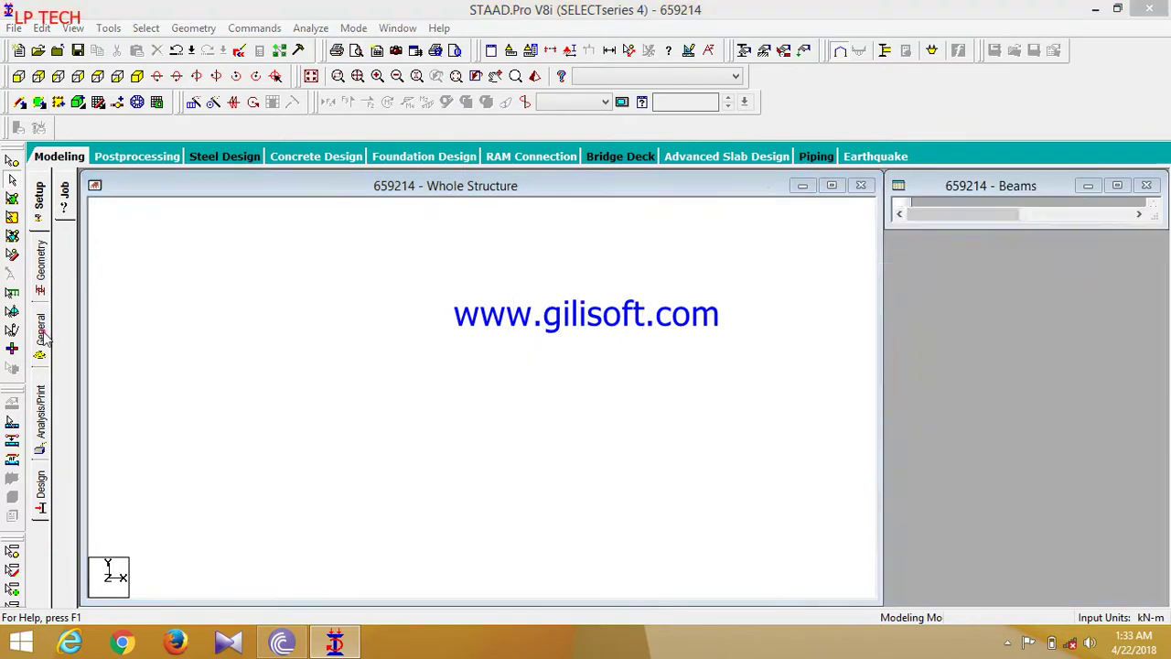
pyautogui.click(1110, 453)
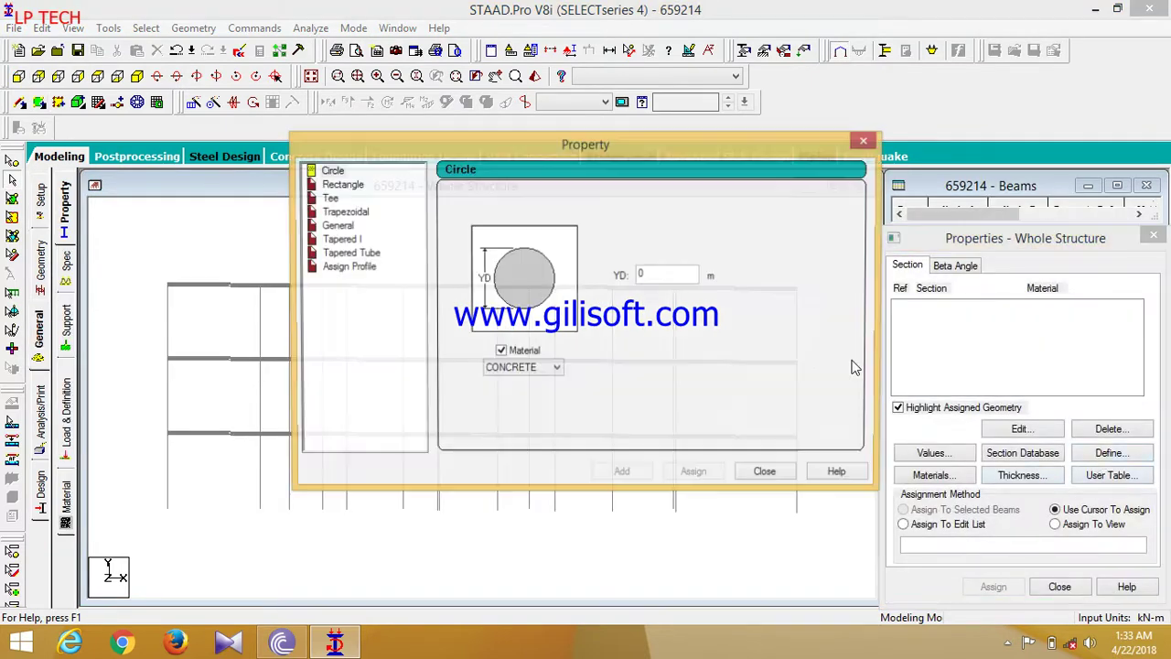
pyautogui.click(357, 185)
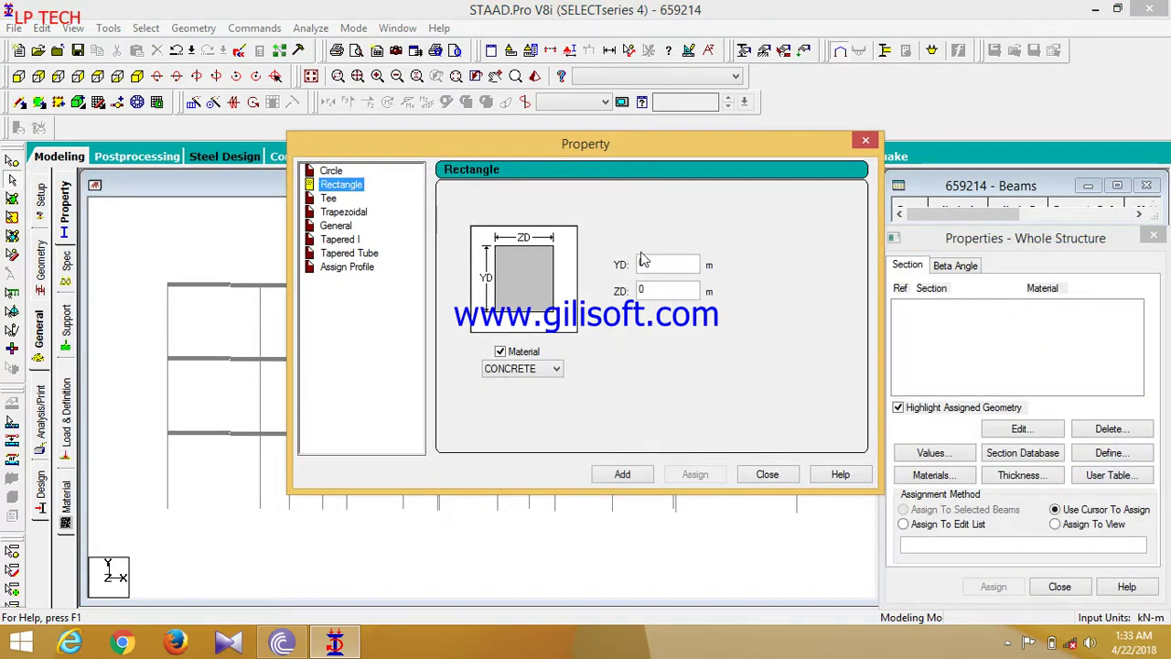
pyautogui.click(669, 268)
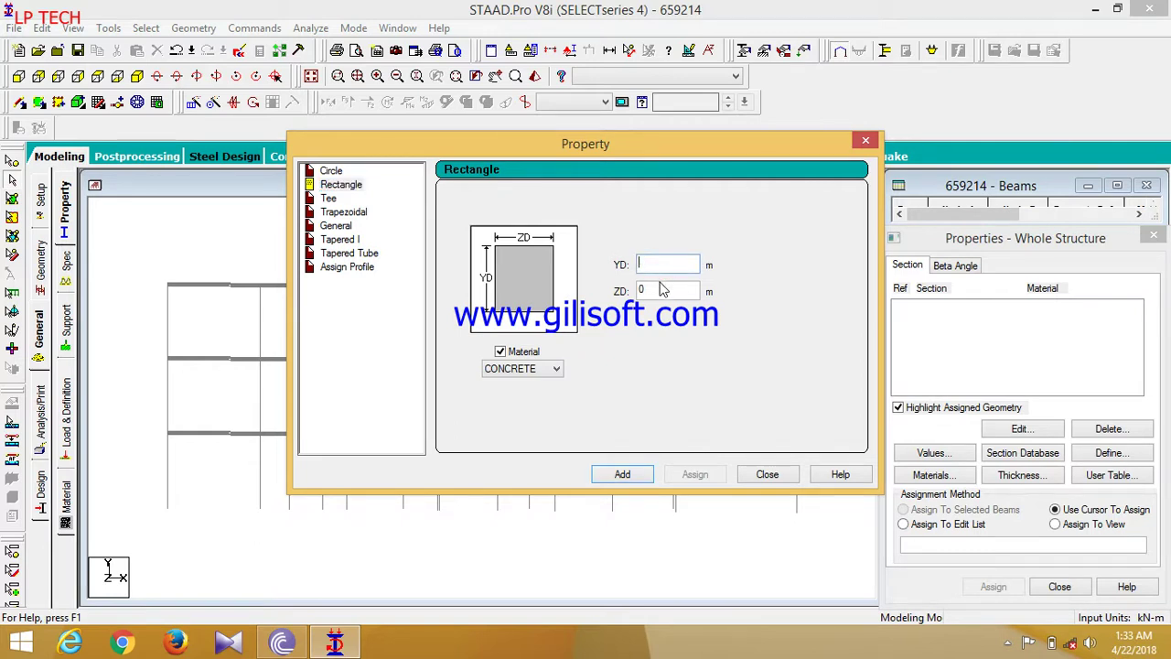
pyautogui.click(659, 292)
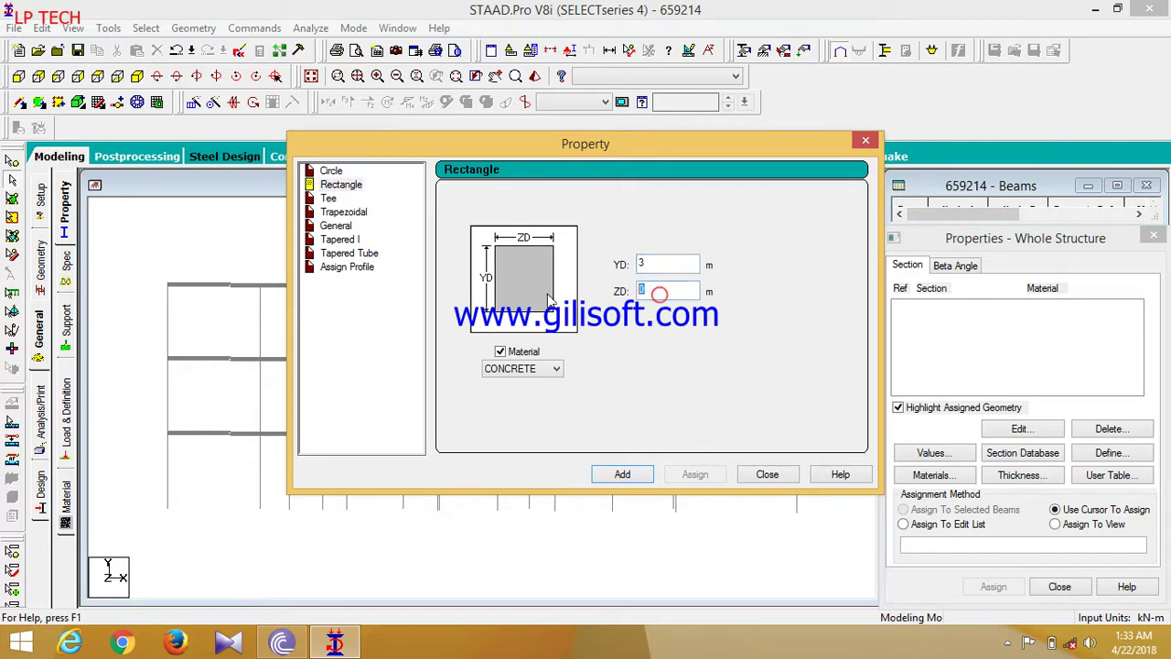
pyautogui.click(625, 475)
pyautogui.click(755, 475)
# Assign the Rect 3.00x4.00 section to all members in the view.
pyautogui.click(1098, 527)
pyautogui.click(993, 587)
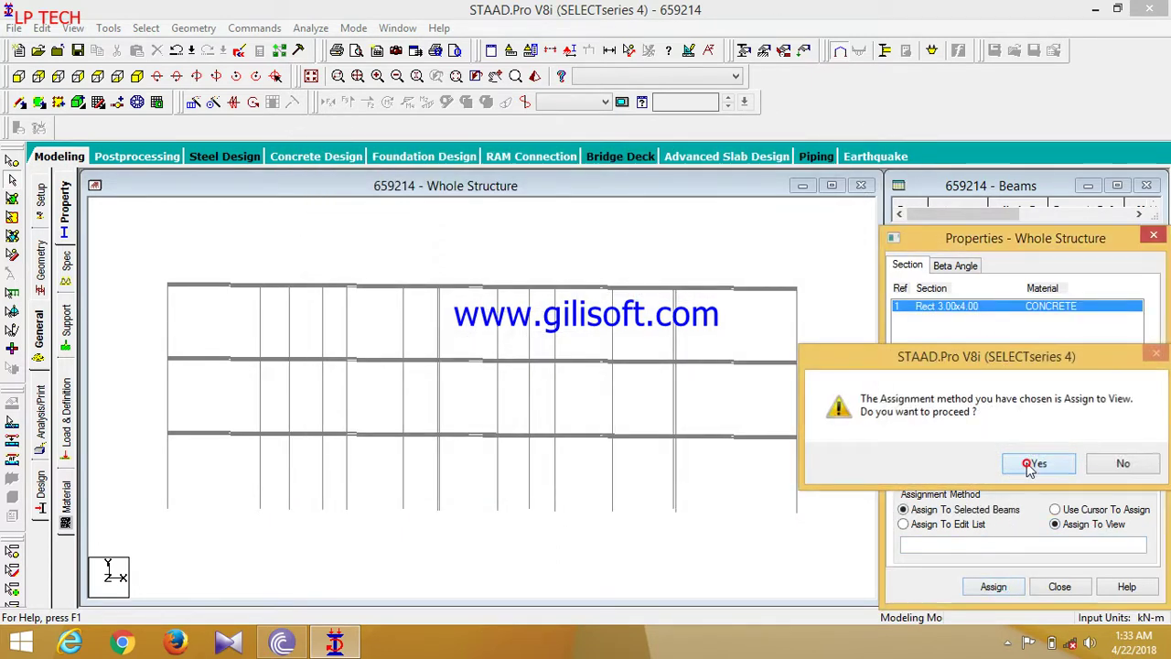
pyautogui.click(1034, 462)
# Examine the whole structure in an orbited 3D rendering and close the rendered view.
pyautogui.click(137, 76)
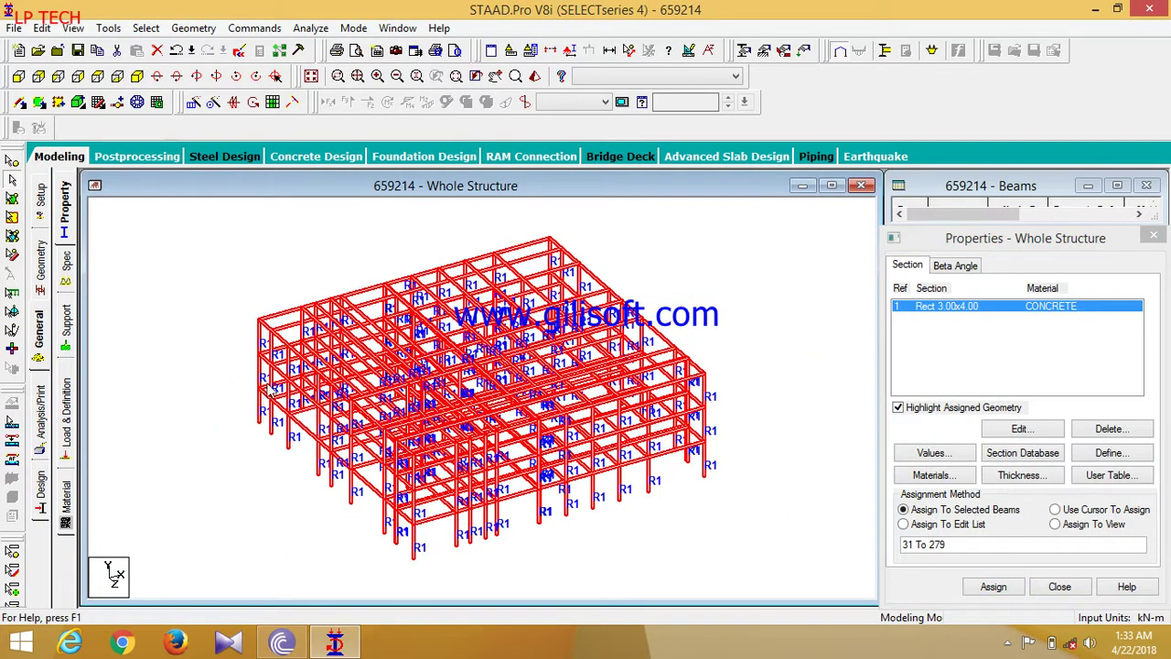
pyautogui.click(191, 340)
pyautogui.rightClick(181, 318)
pyautogui.click(224, 310)
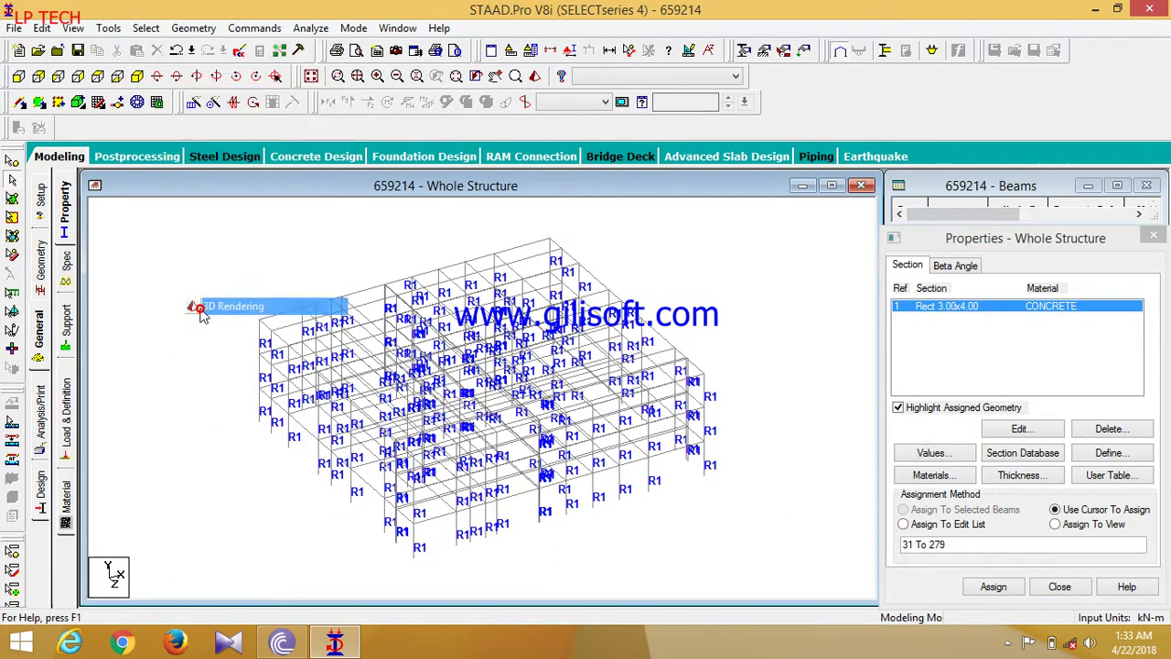
pyautogui.moveTo(494, 437); pyautogui.dragTo(546, 318)
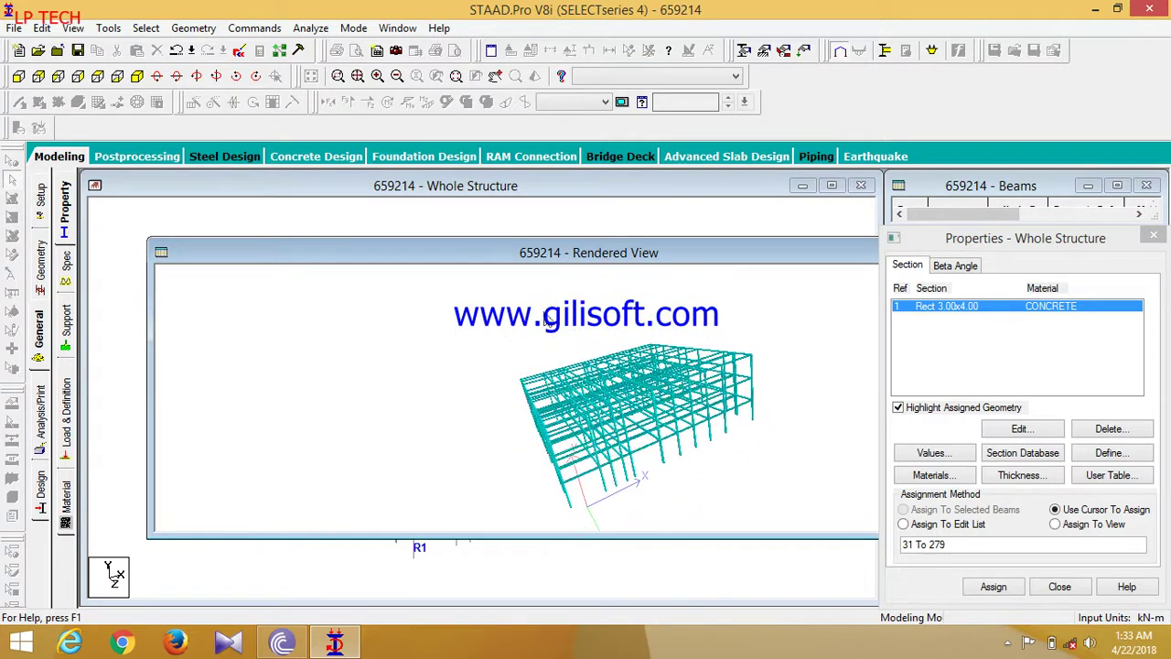
pyautogui.moveTo(571, 263); pyautogui.dragTo(458, 257)
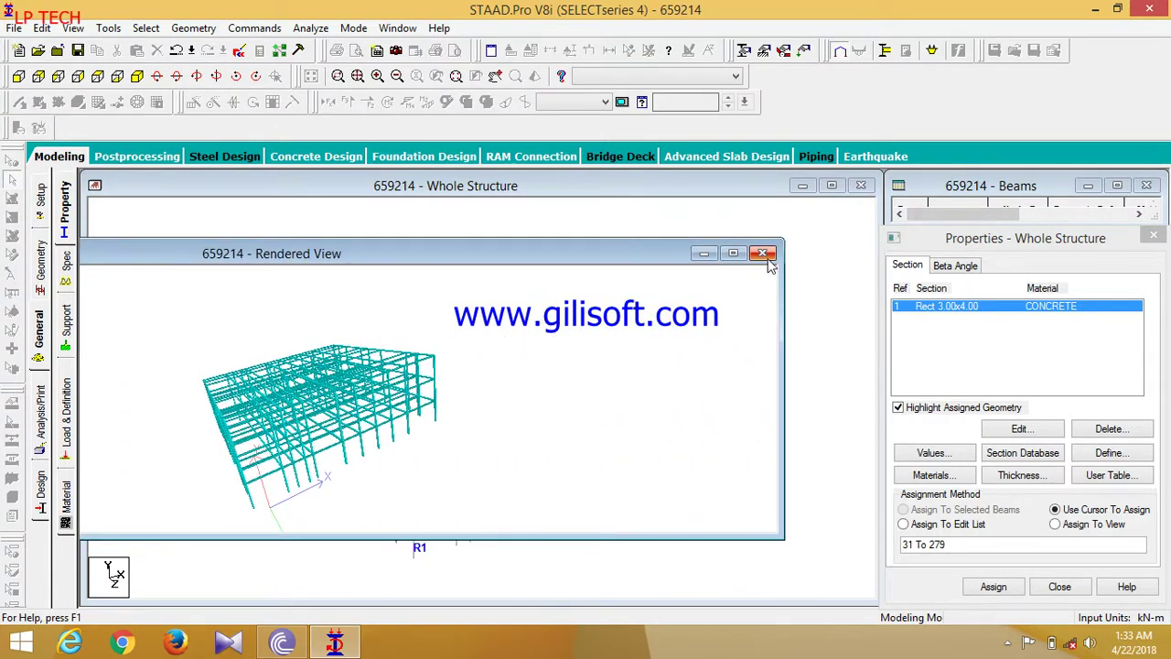
pyautogui.click(767, 254)
# Create a fixed support for the structure.
pyautogui.click(63, 348)
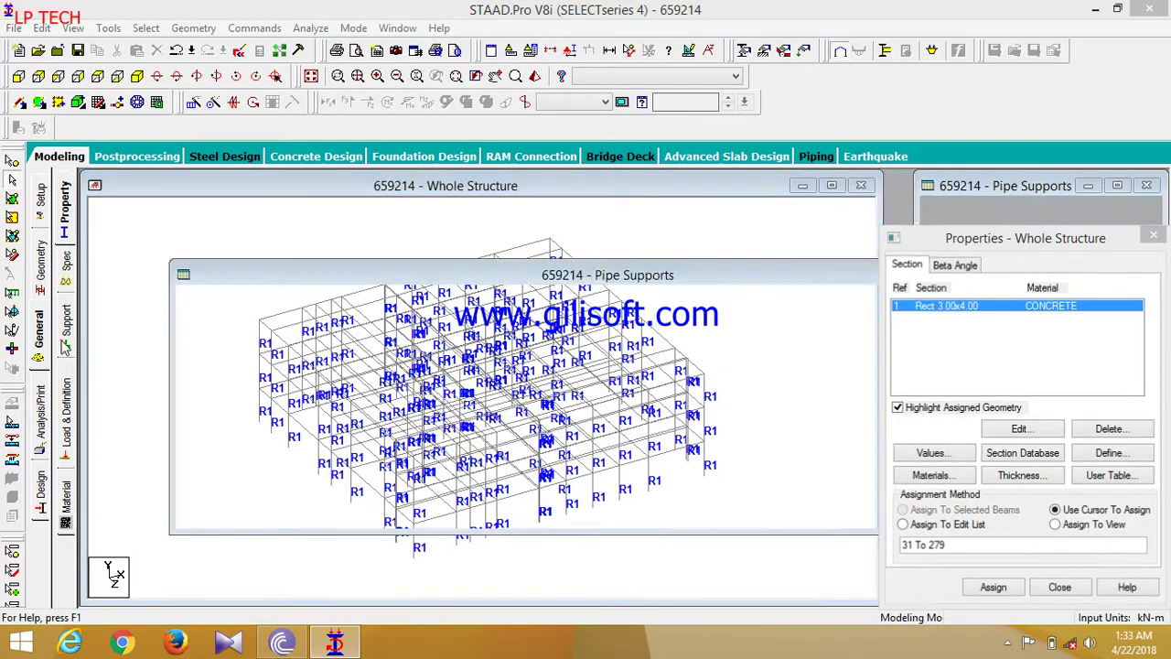
pyautogui.click(1039, 462)
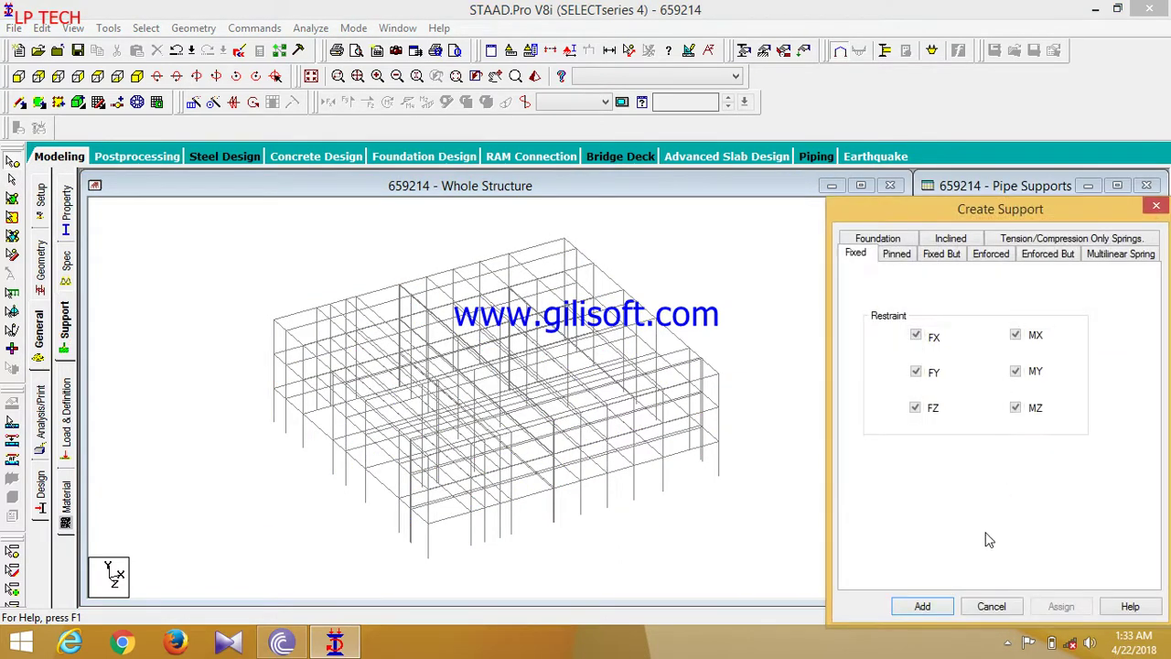
pyautogui.click(920, 605)
# Assign the Support 2 fixed support to all the base nodes of the structure and return to the isometric view.
pyautogui.click(973, 357)
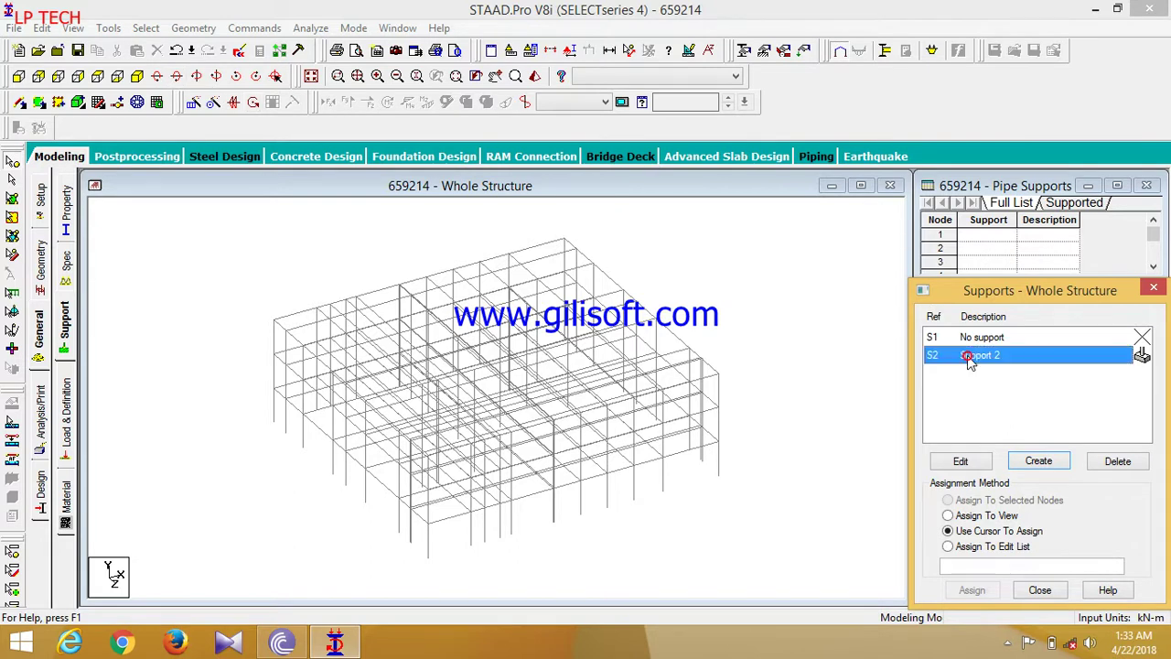
pyautogui.click(18, 76)
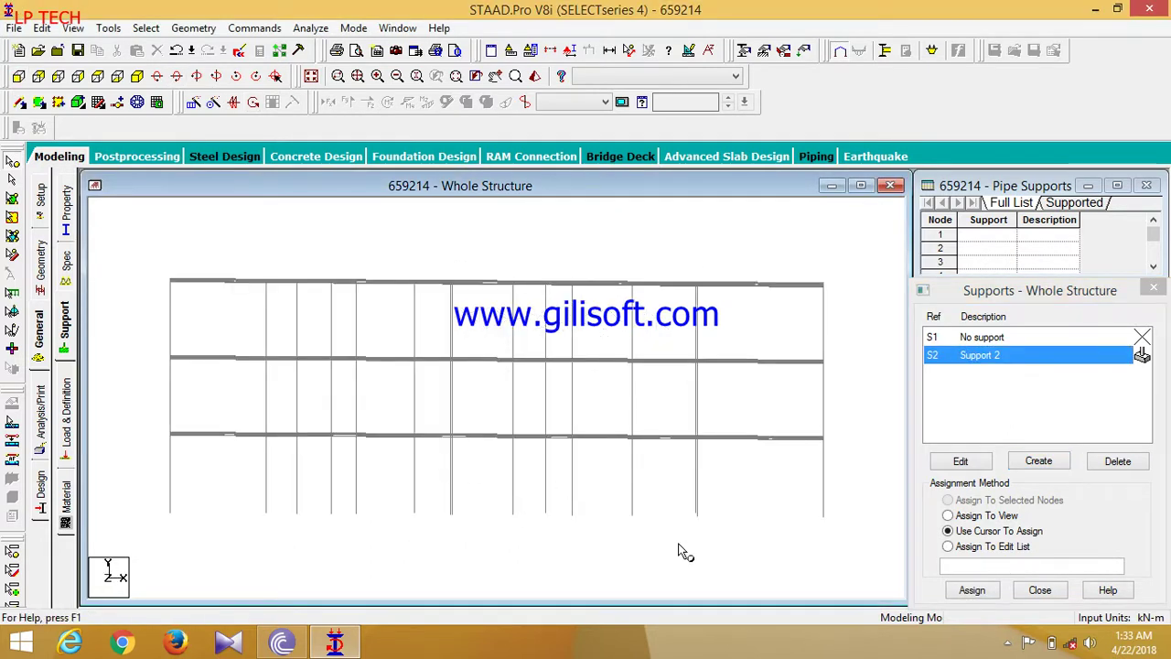
pyautogui.moveTo(837, 546); pyautogui.dragTo(120, 497)
pyautogui.click(972, 590)
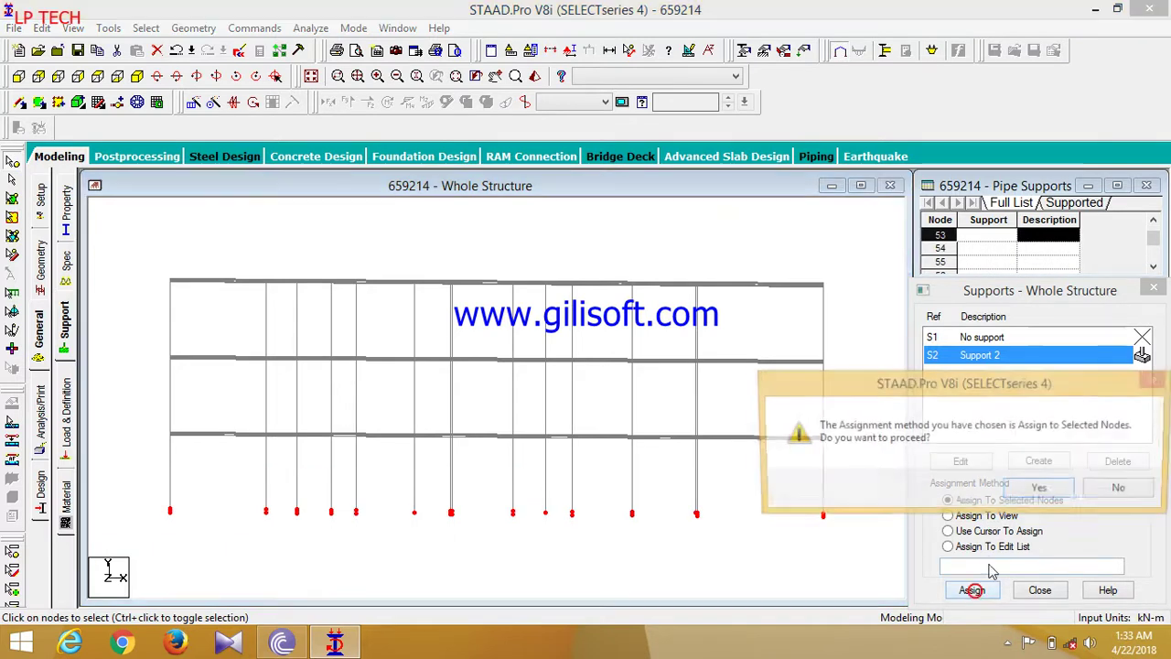
pyautogui.click(968, 487)
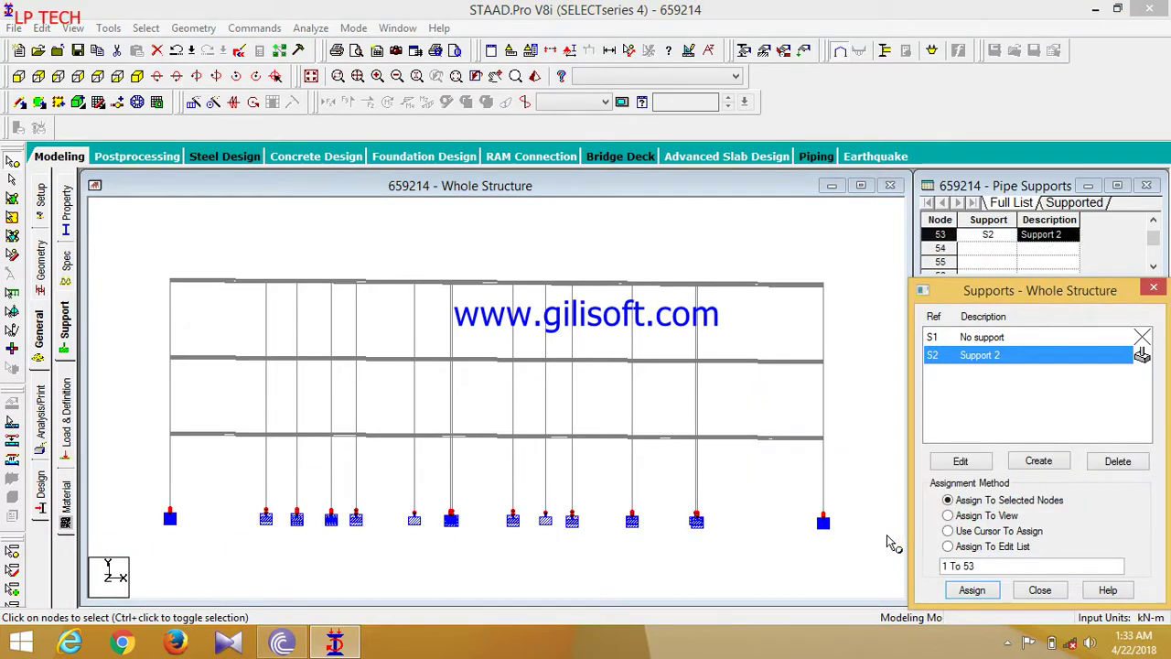
pyautogui.click(136, 77)
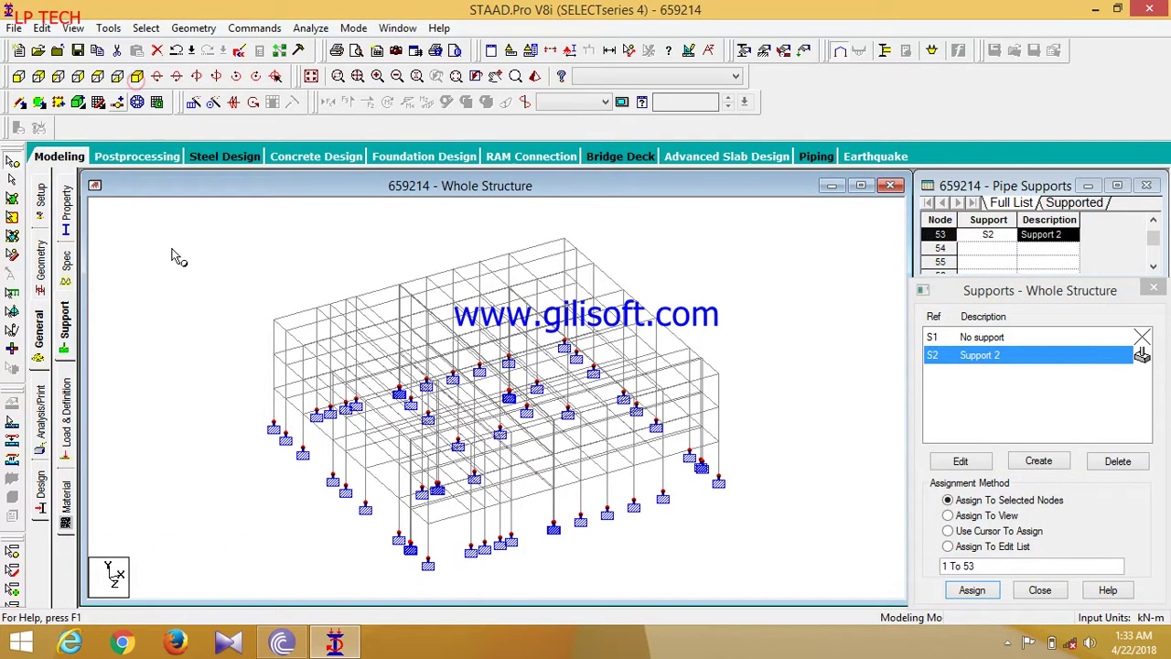
pyautogui.click(166, 331)
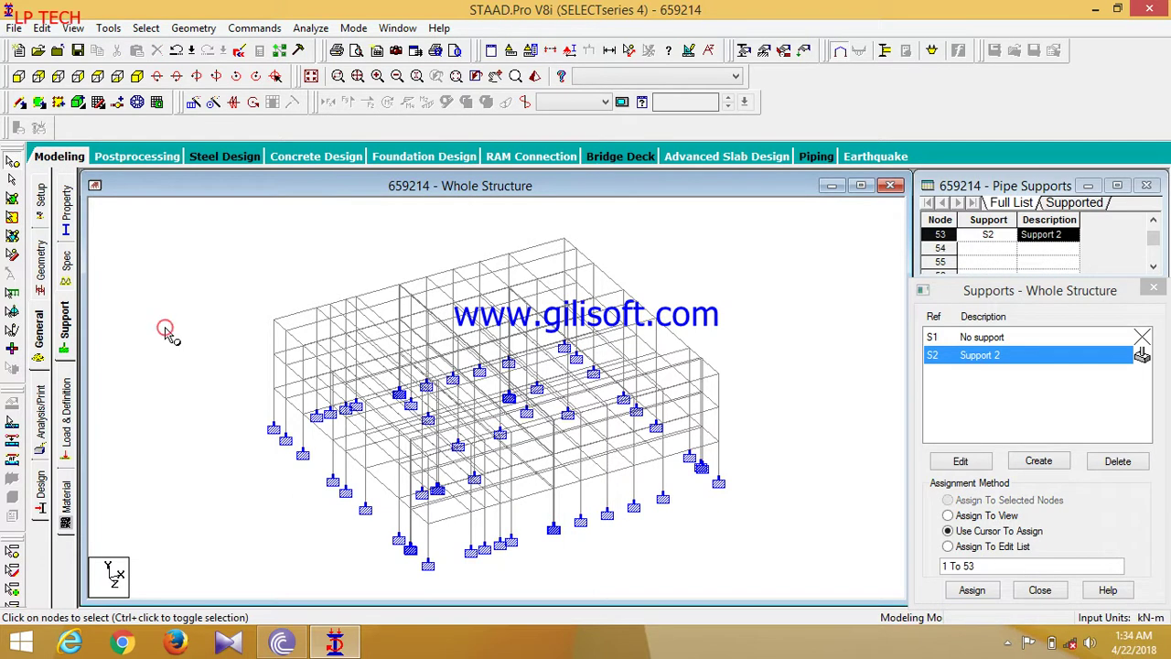
# Add primary load case 1 with the Dead loading type and the title LOAD CASE 1.
pyautogui.click(68, 410)
pyautogui.click(997, 216)
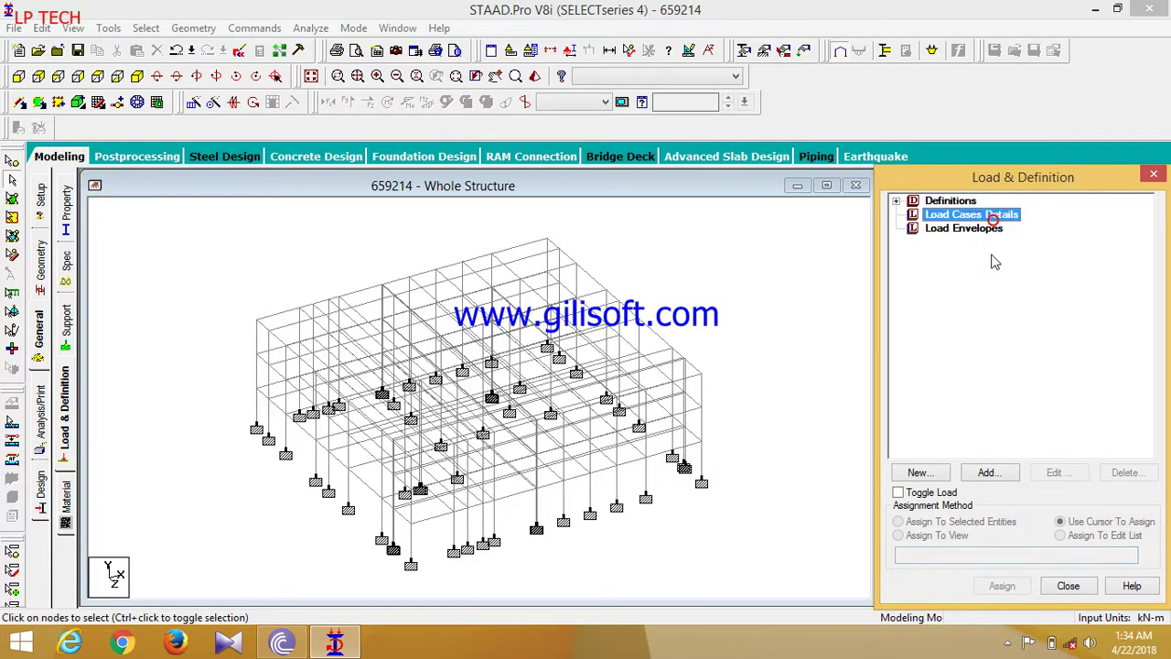
pyautogui.click(985, 472)
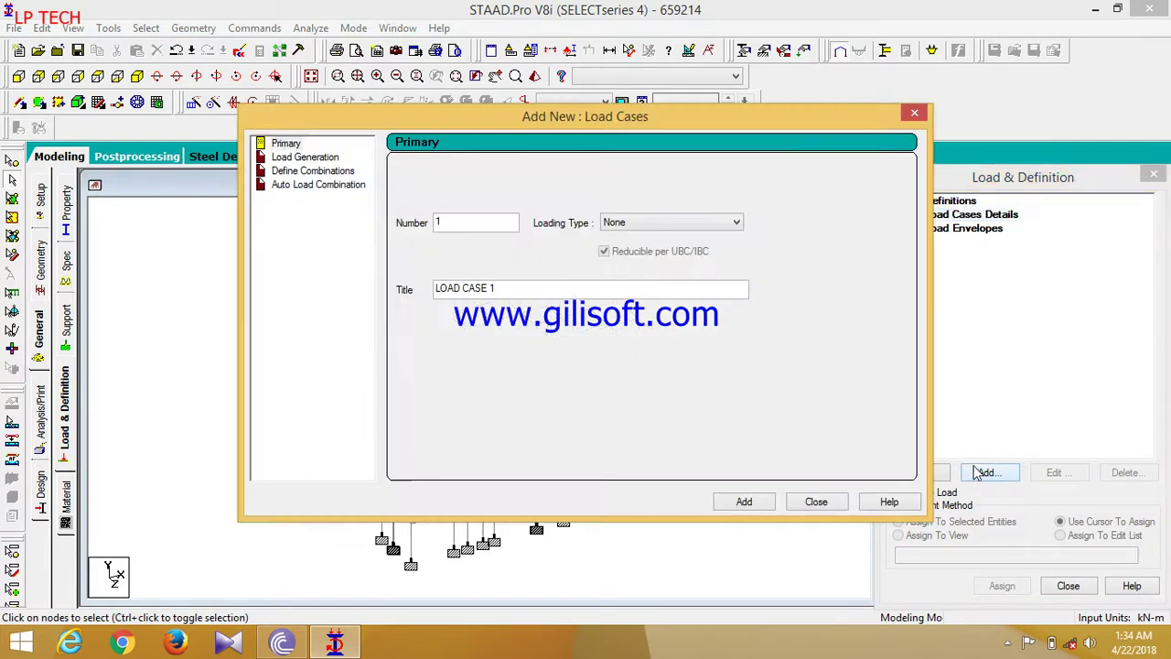
pyautogui.click(715, 223)
pyautogui.click(688, 240)
pyautogui.click(744, 501)
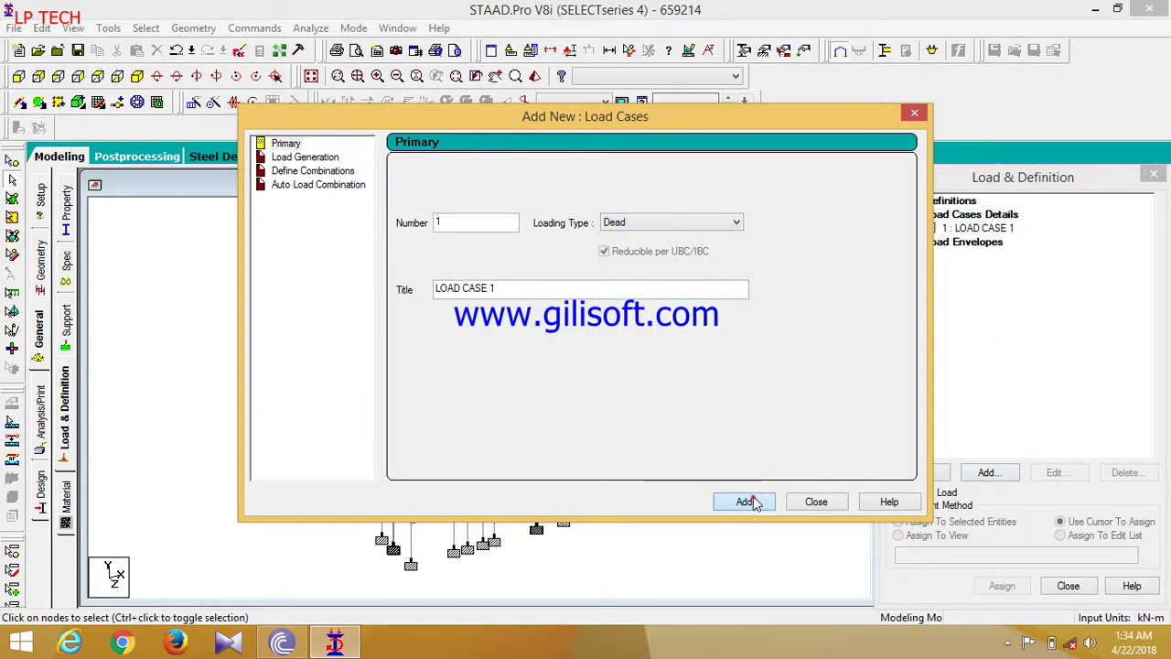
# Add primary load case 2 with the Live loading type and the title LOAD CASE 2.
pyautogui.click(672, 221)
pyautogui.scroll(5, 673, 274)
pyautogui.click(667, 244)
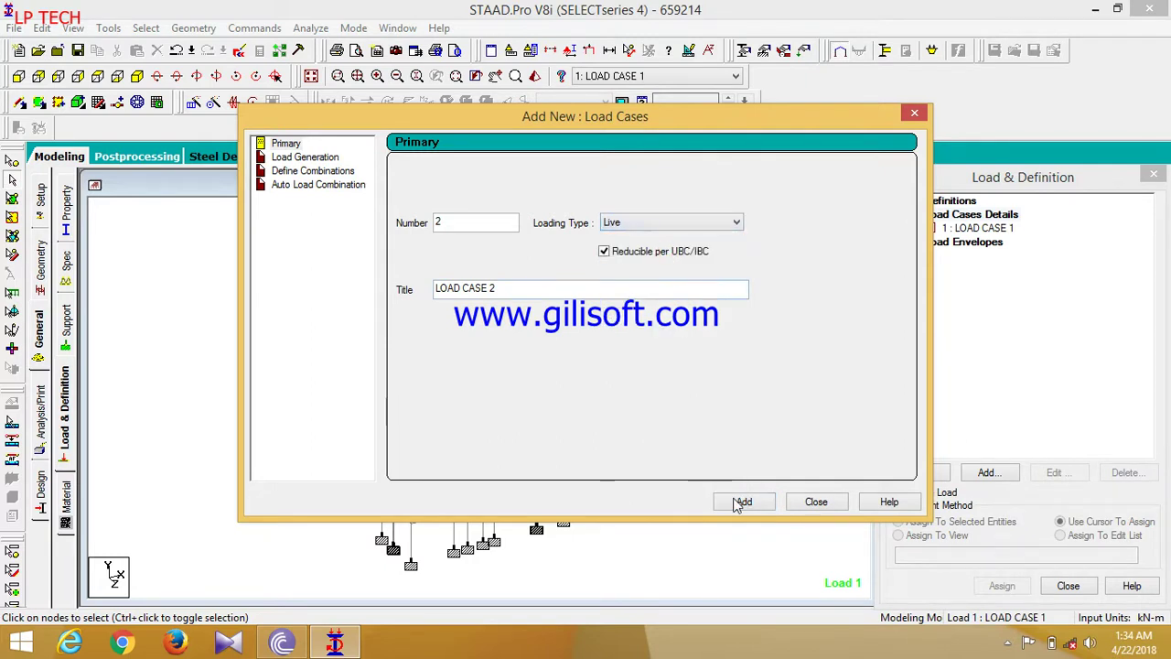
pyautogui.click(742, 499)
pyautogui.click(816, 501)
# Add a Y selfweight with factor -1 and a uniform GY member force of -4 kN/m to LOAD CASE 1.
pyautogui.click(977, 228)
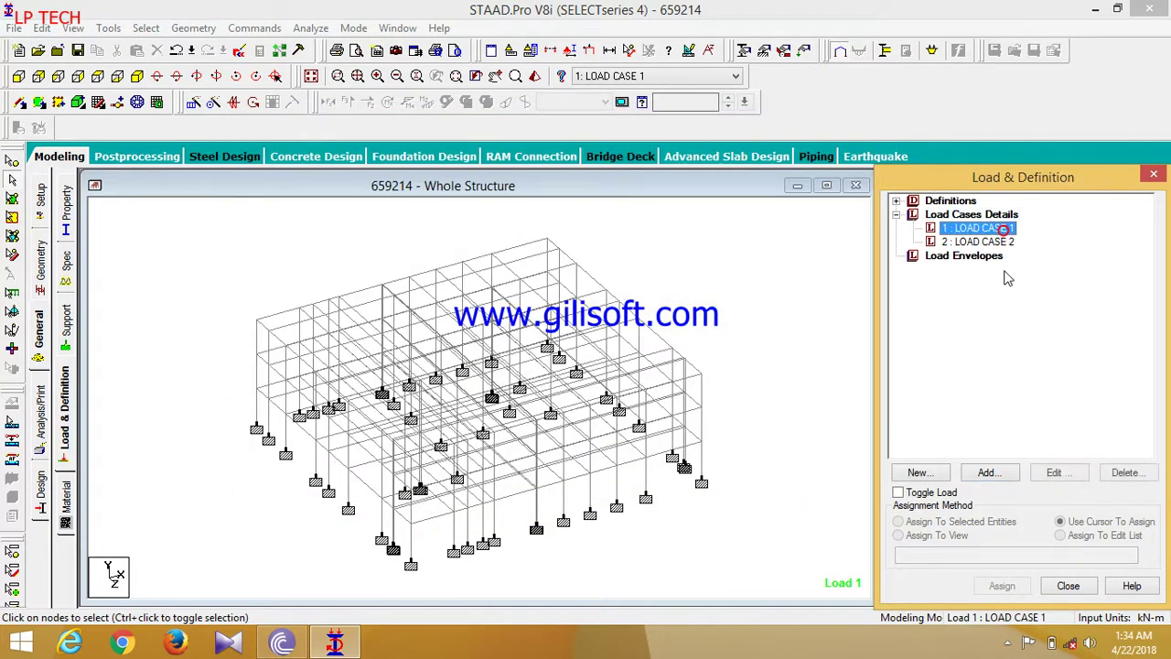
pyautogui.click(991, 472)
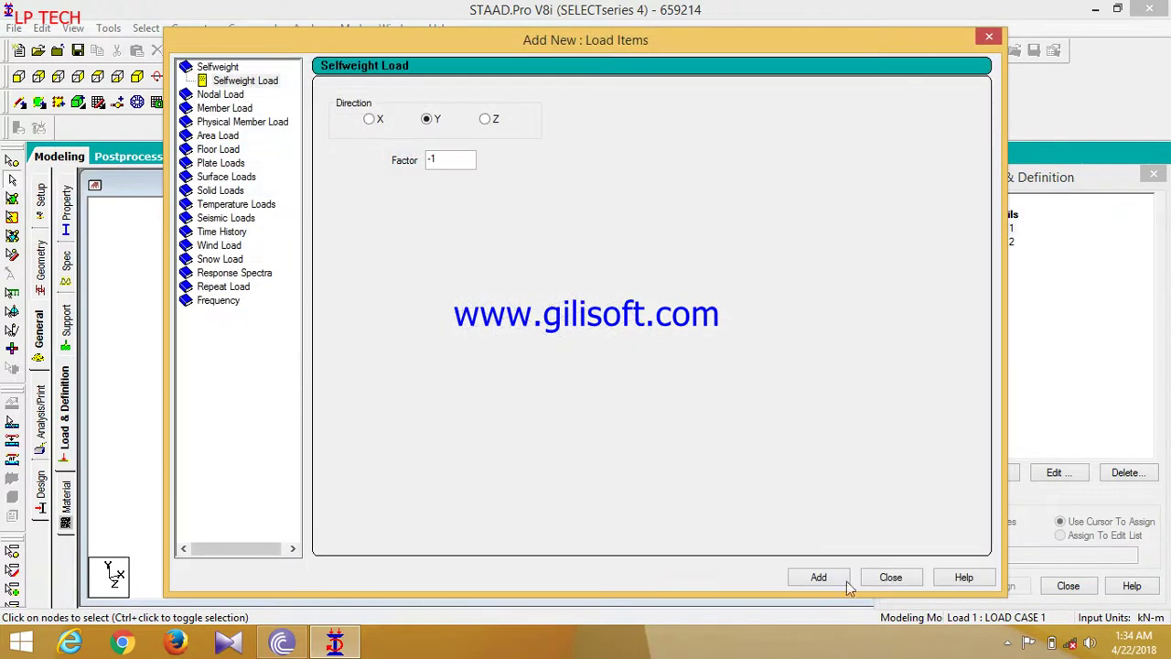
pyautogui.click(840, 586)
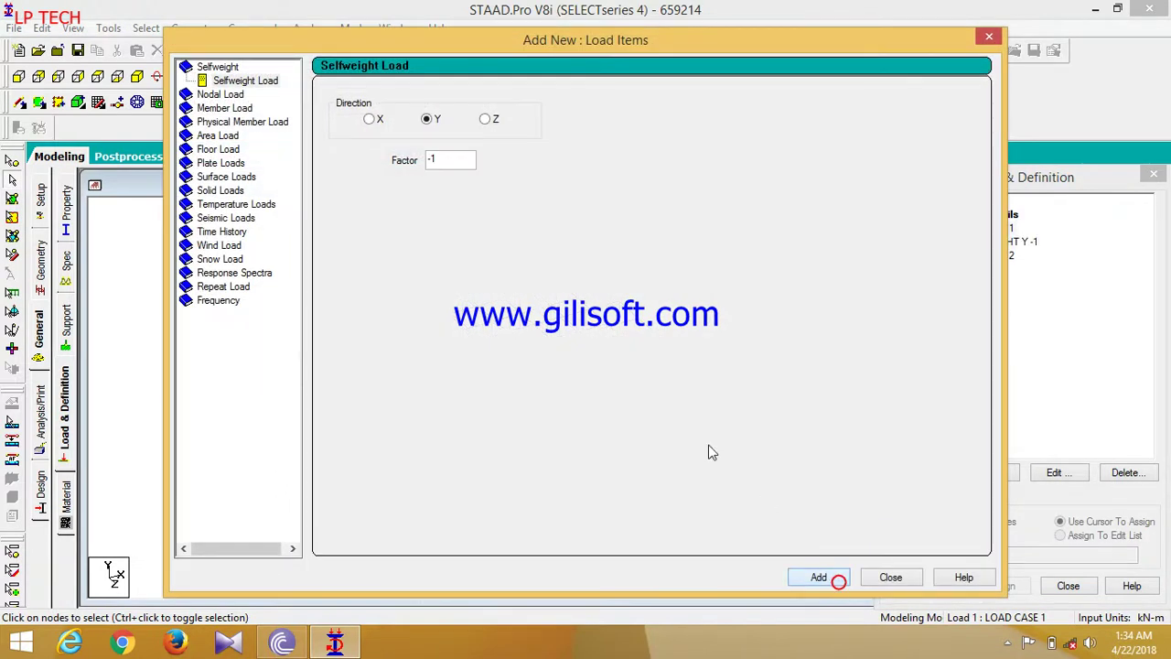
pyautogui.click(247, 108)
pyautogui.doubleClick(494, 144)
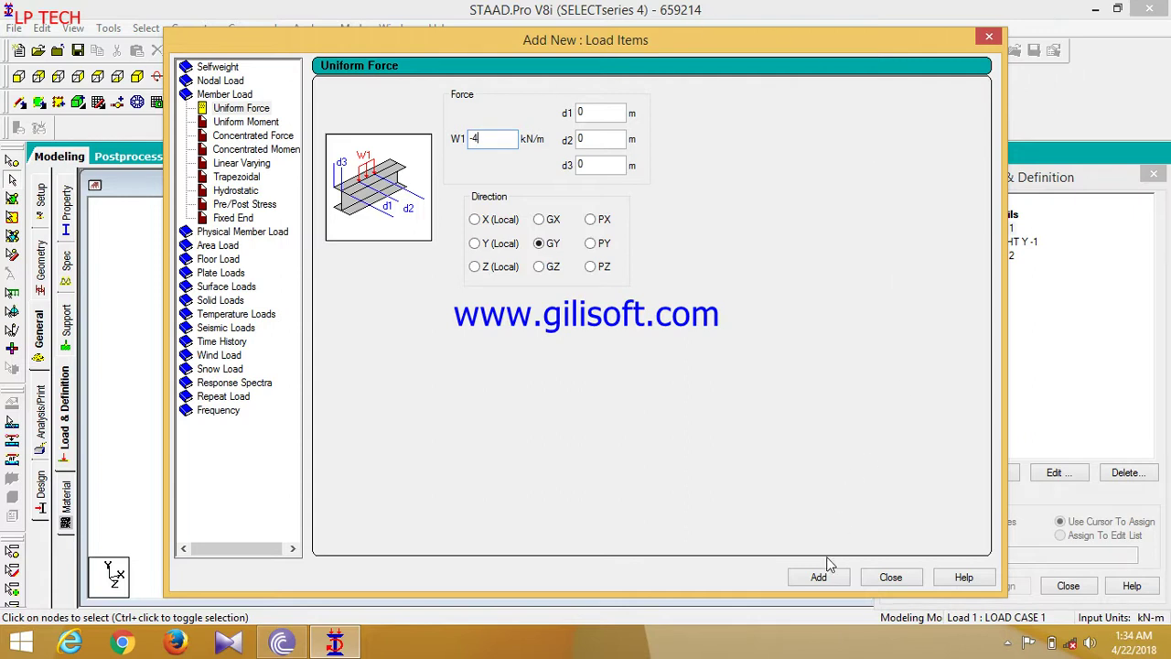
pyautogui.click(890, 577)
# Add a uniform GY member force of -2 kN/m to LOAD CASE 2.
pyautogui.click(979, 269)
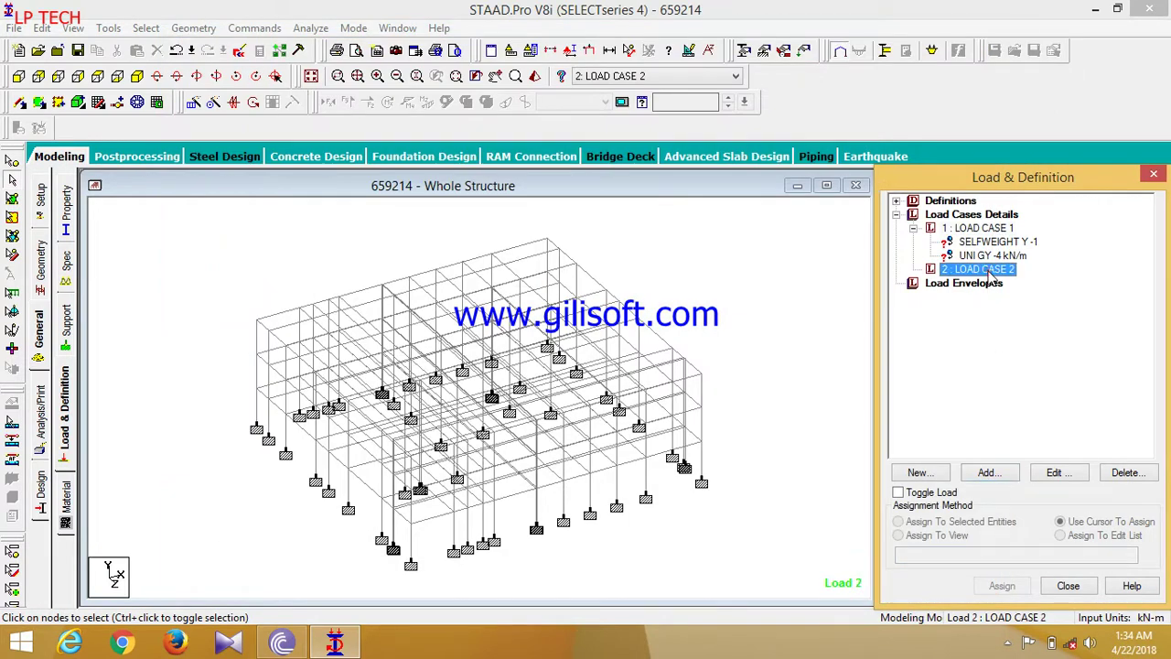
pyautogui.click(988, 472)
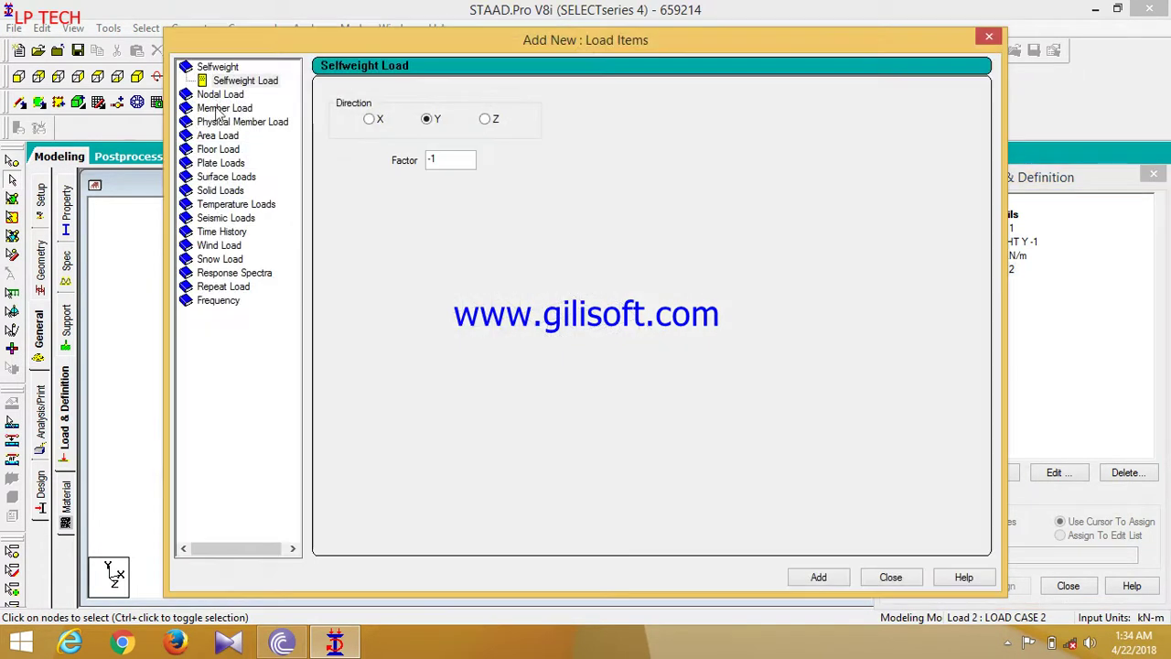
pyautogui.click(223, 108)
pyautogui.doubleClick(482, 137)
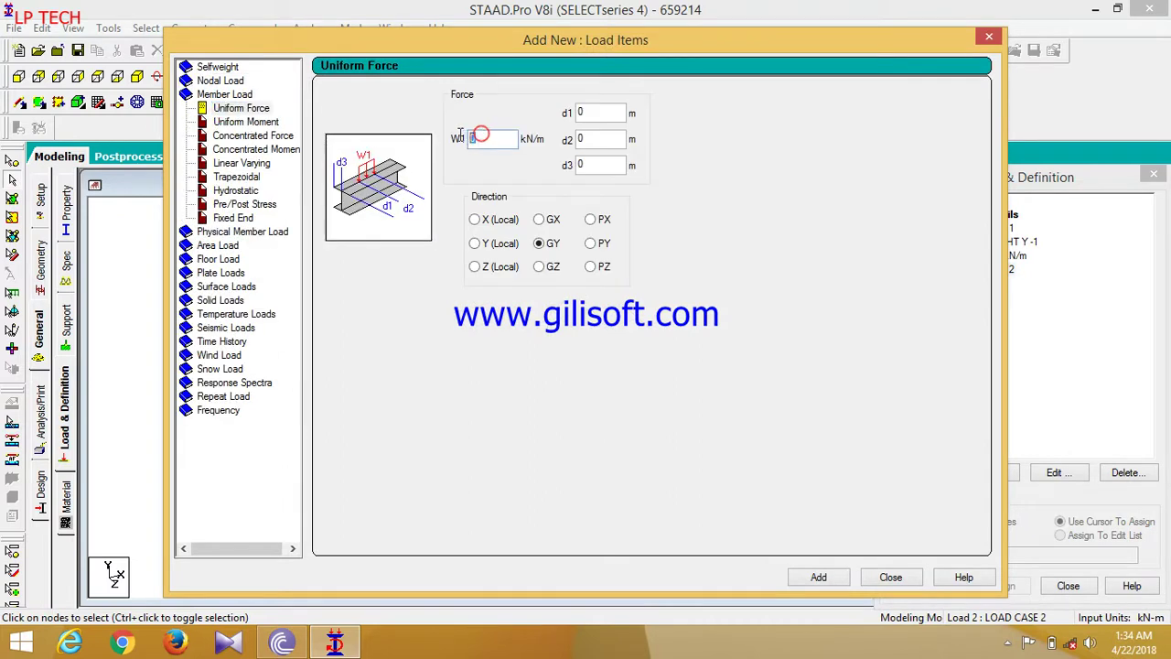
pyautogui.click(818, 578)
pyautogui.click(890, 577)
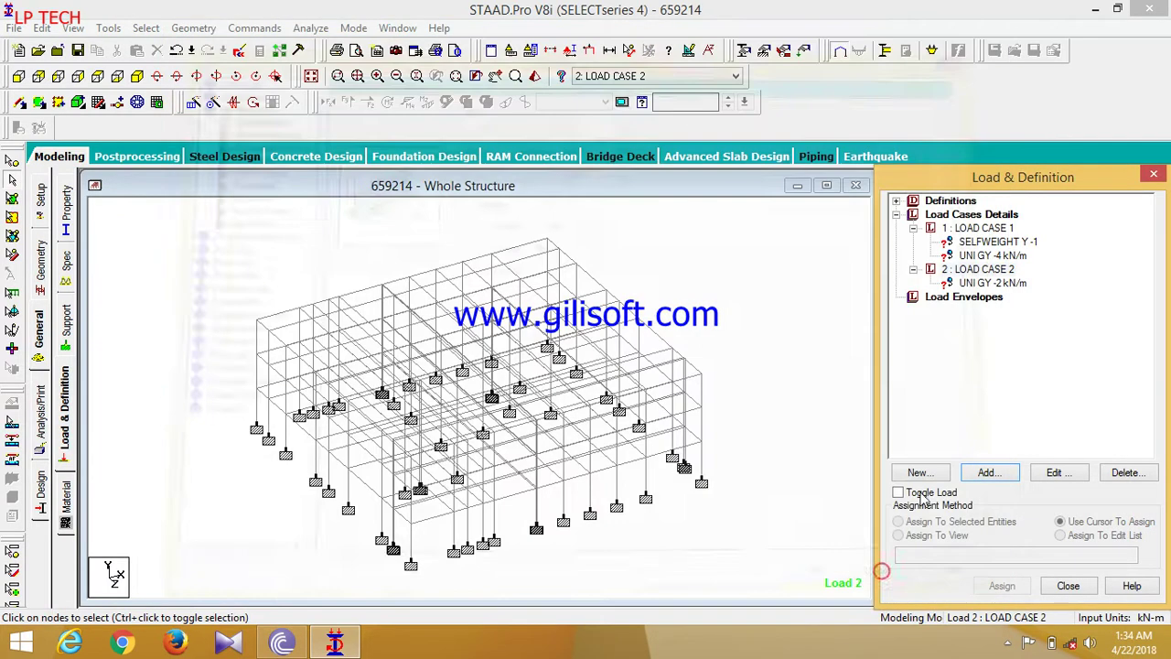
# Assign the selfweight load of LOAD CASE 1 to all members in the view.
pyautogui.click(979, 228)
pyautogui.click(994, 241)
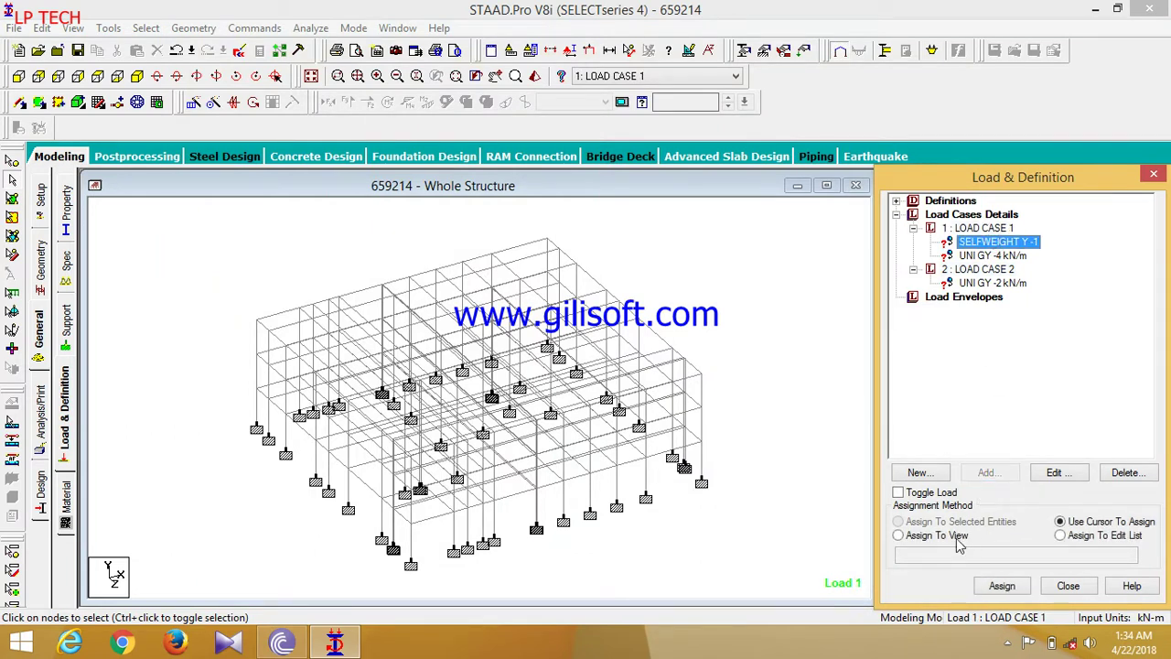
pyautogui.click(956, 539)
pyautogui.click(1002, 590)
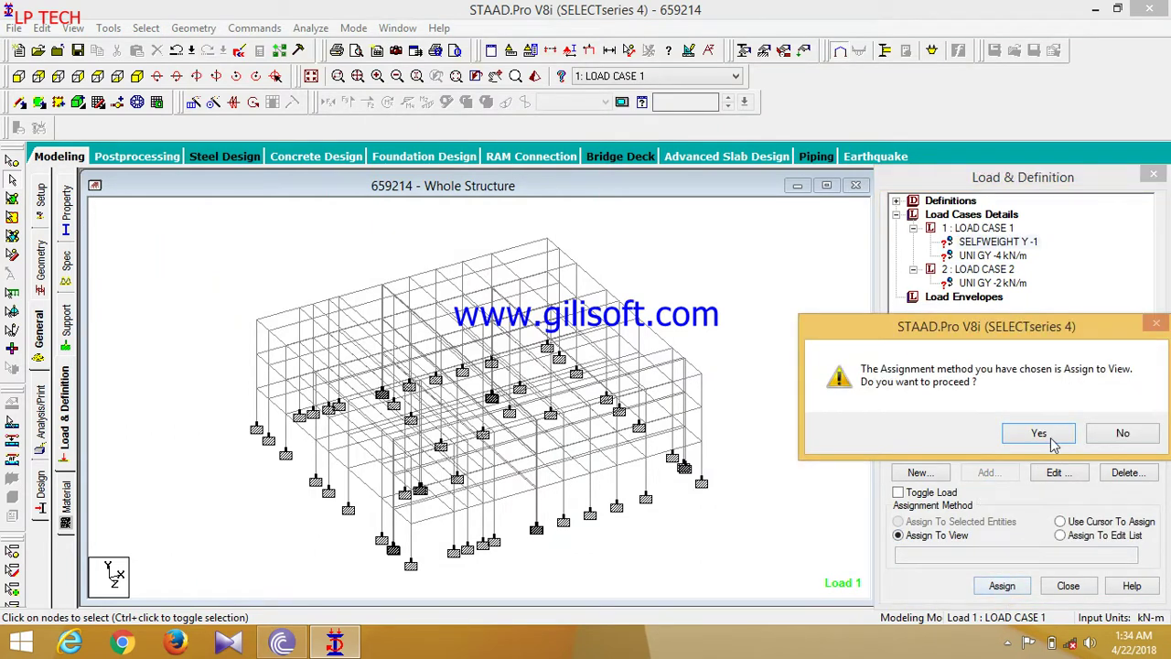
pyautogui.click(1043, 431)
# Assign the -4 kN/m uniform load to the beams of the topmost level, selected in the front view.
pyautogui.click(995, 257)
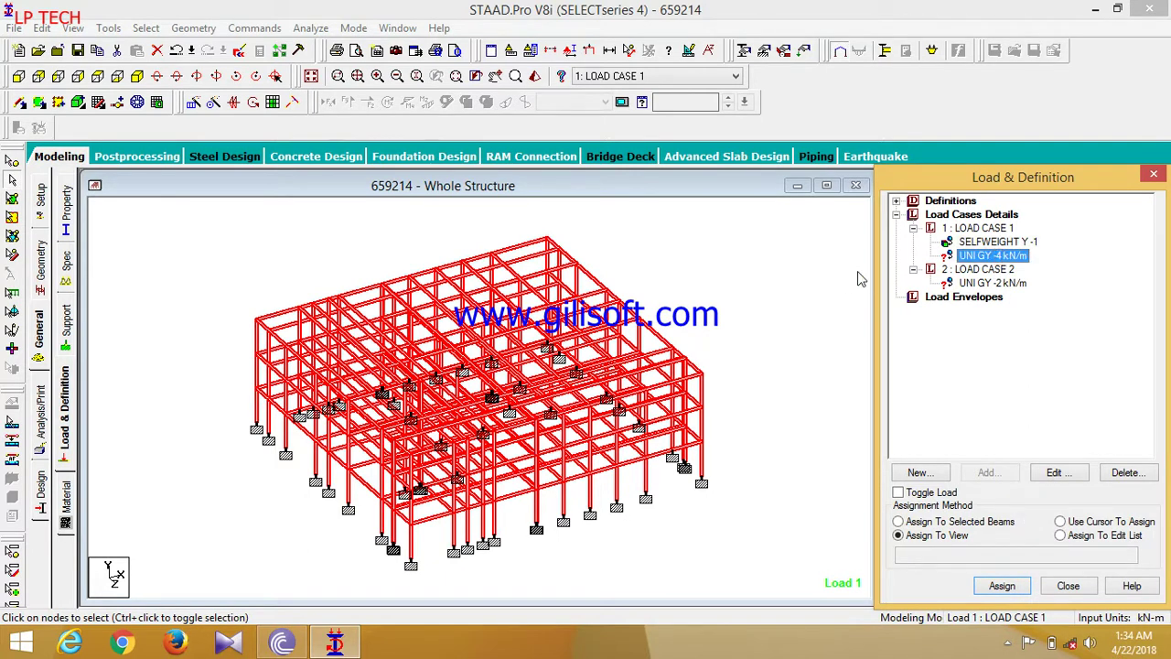
pyautogui.click(843, 277)
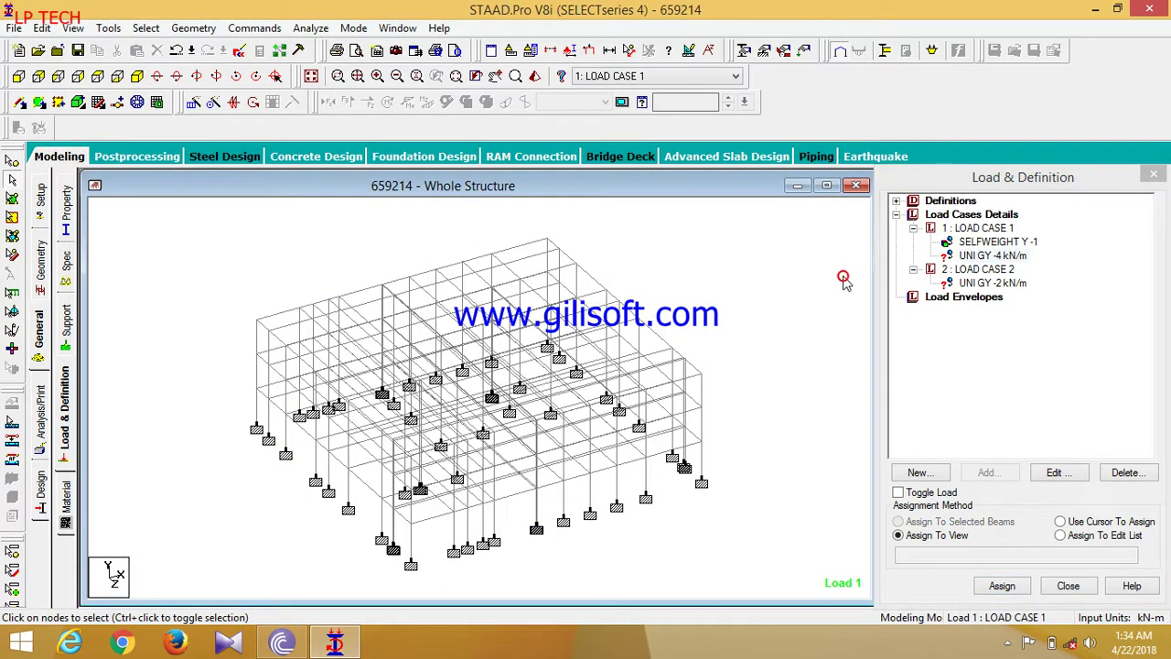
pyautogui.click(18, 76)
pyautogui.click(992, 256)
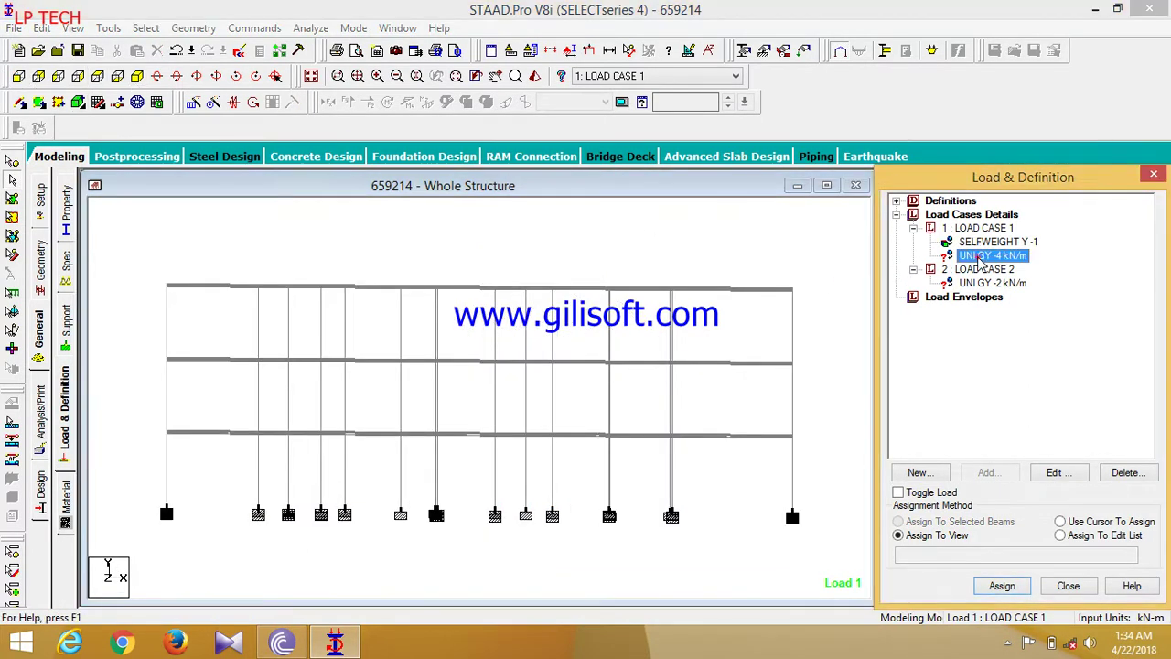
pyautogui.moveTo(818, 314); pyautogui.dragTo(253, 266)
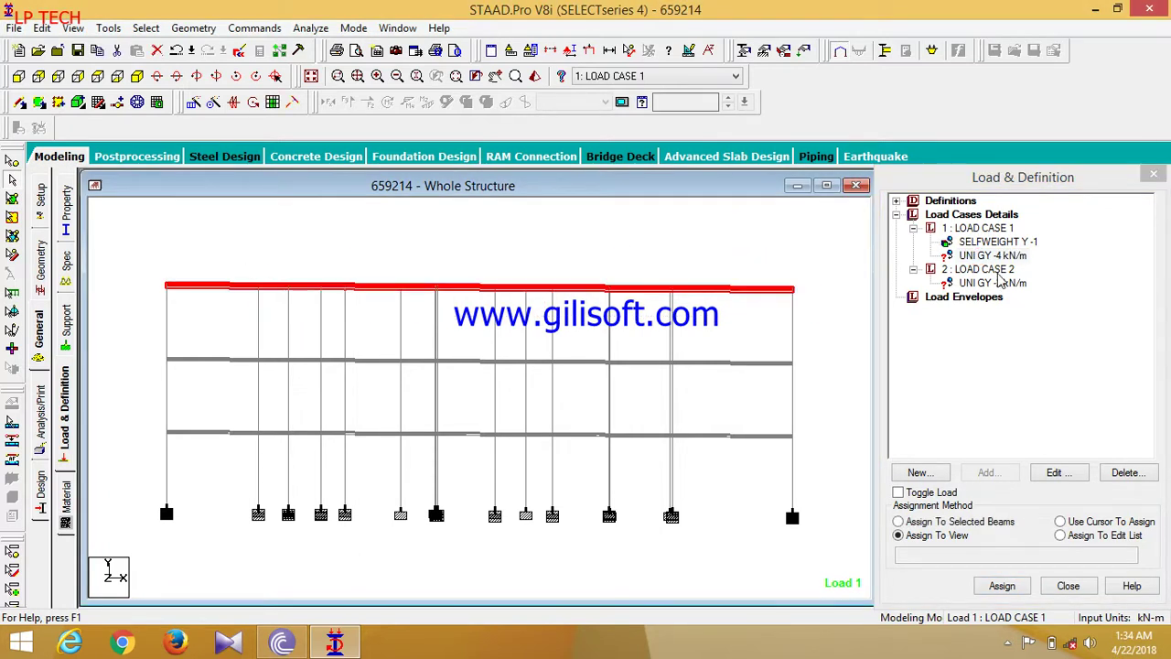
pyautogui.click(930, 524)
pyautogui.click(1002, 586)
pyautogui.click(1040, 431)
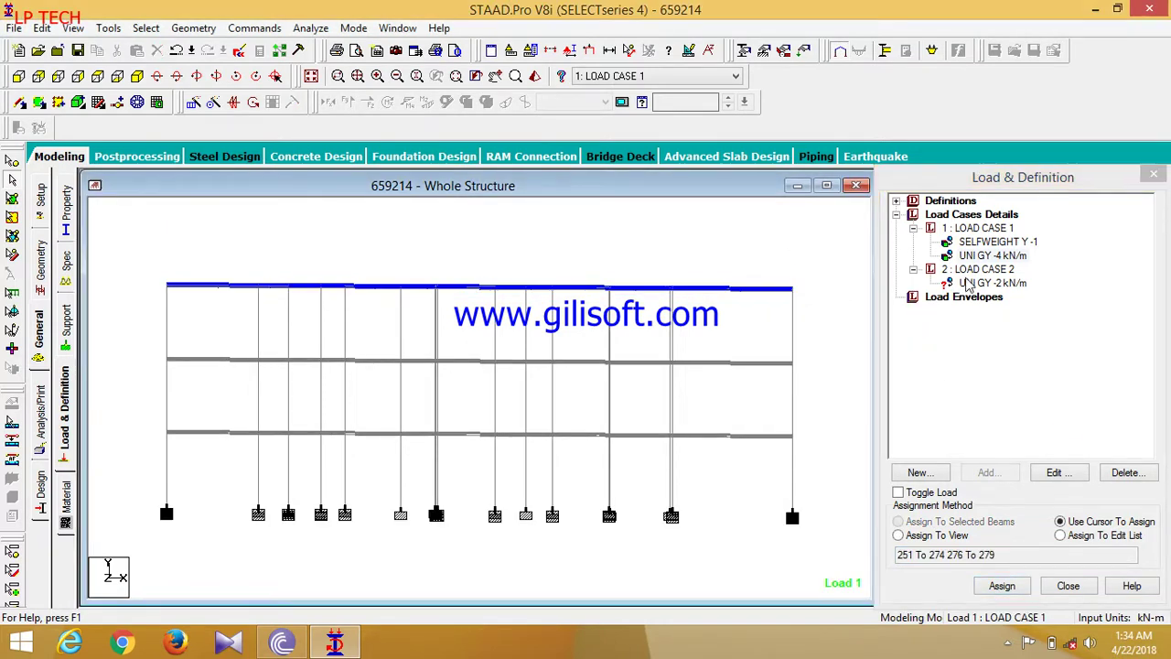
# Assign the -2 kN/m uniform load to the beams of the middle level and return to the isometric view.
pyautogui.click(968, 283)
pyautogui.moveTo(797, 385); pyautogui.dragTo(173, 349)
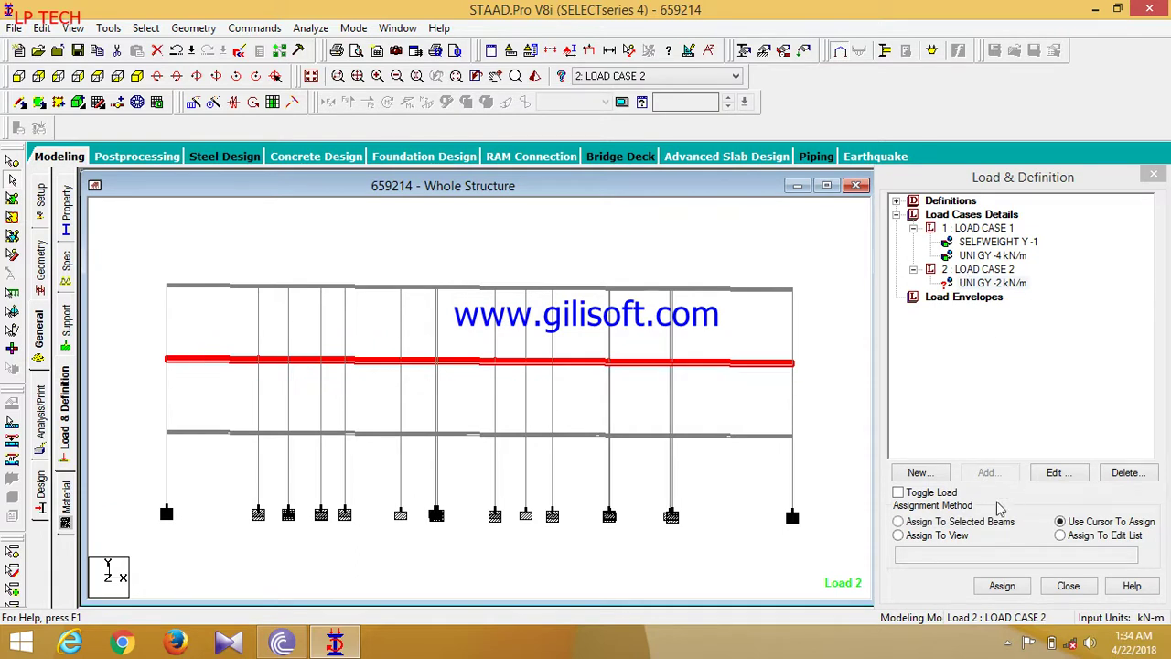
pyautogui.click(983, 527)
pyautogui.click(1001, 586)
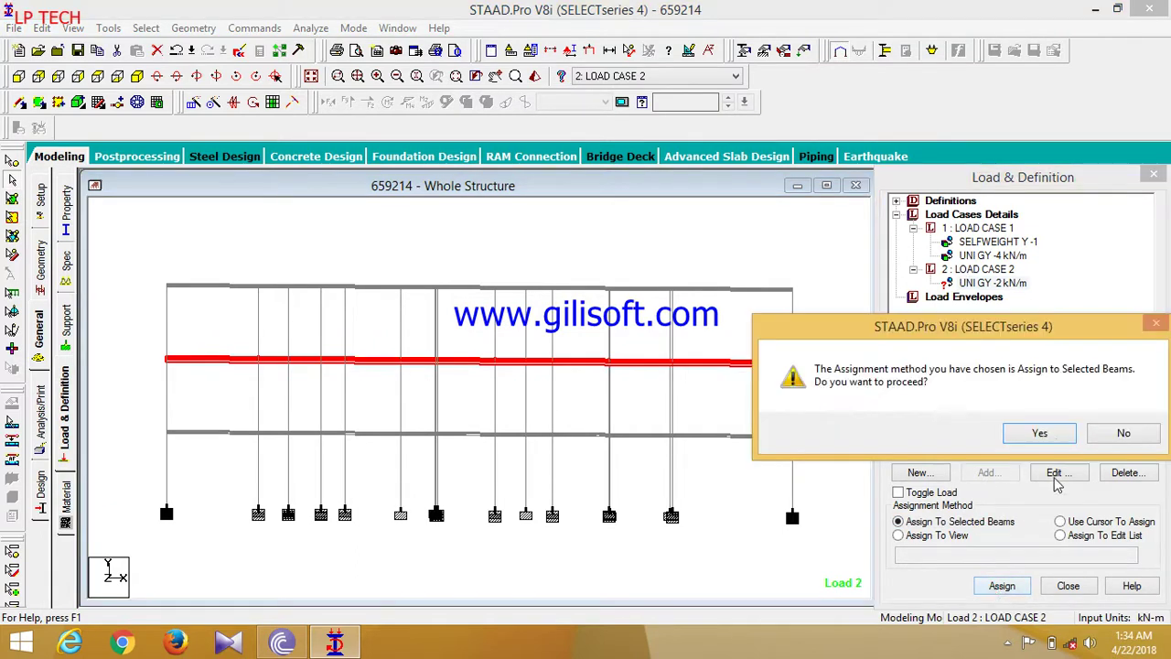
pyautogui.click(1049, 432)
pyautogui.click(137, 77)
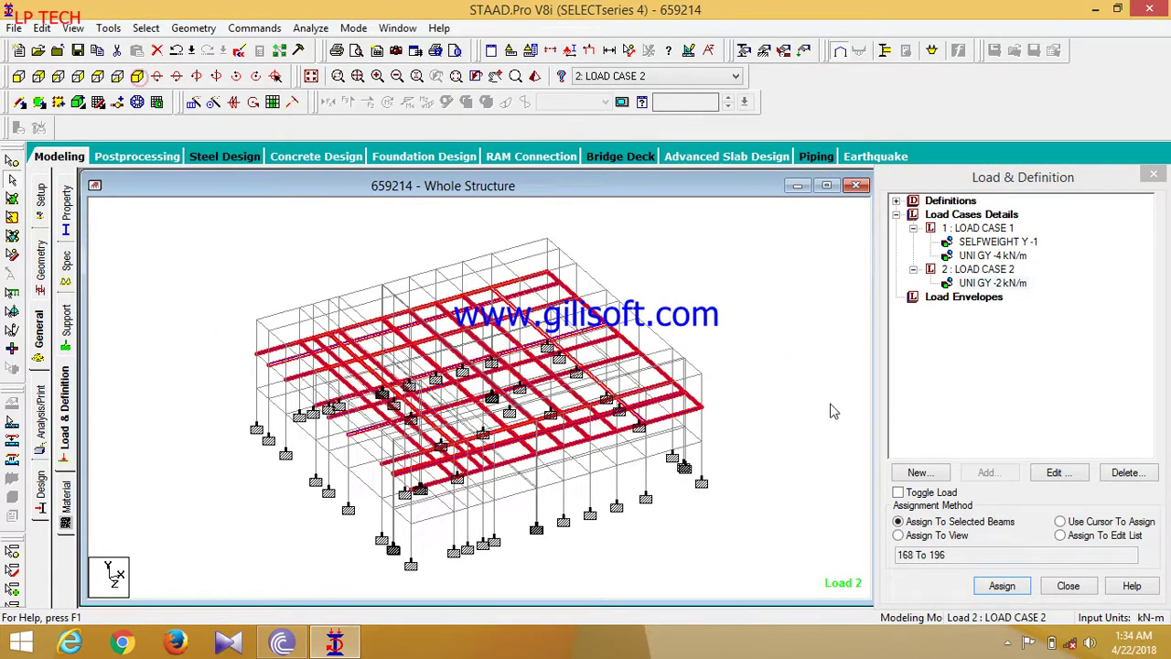
pyautogui.click(838, 360)
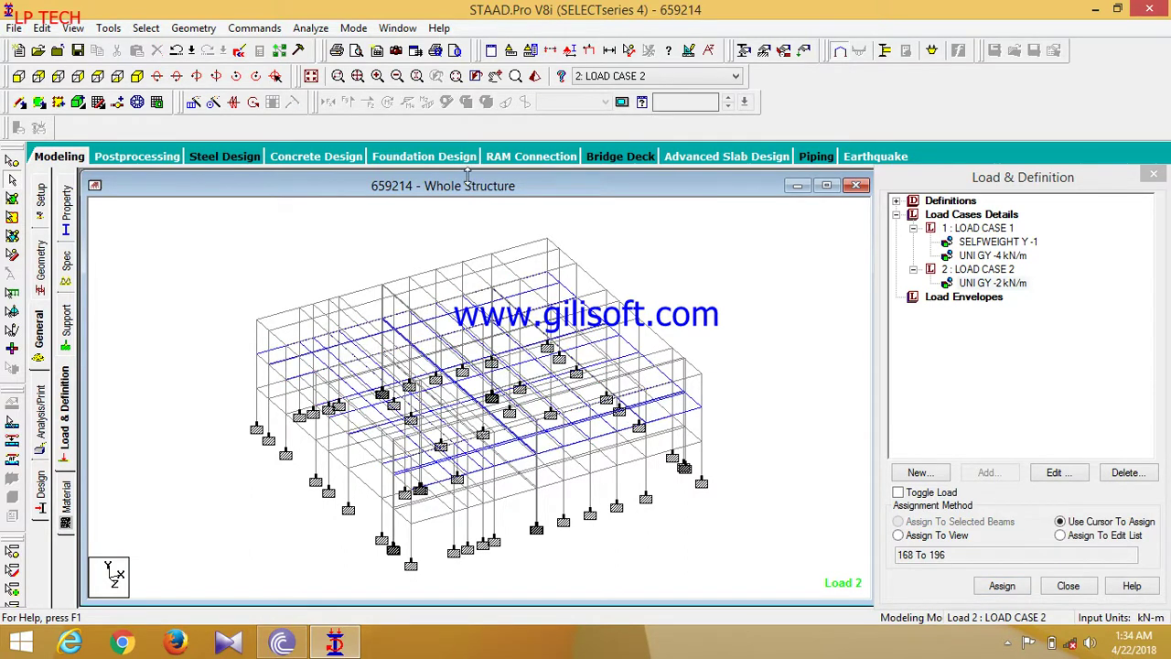
# Examine the uniform member loads of LOAD CASE 1 and LOAD CASE 2 on the structure.
pyautogui.click(965, 256)
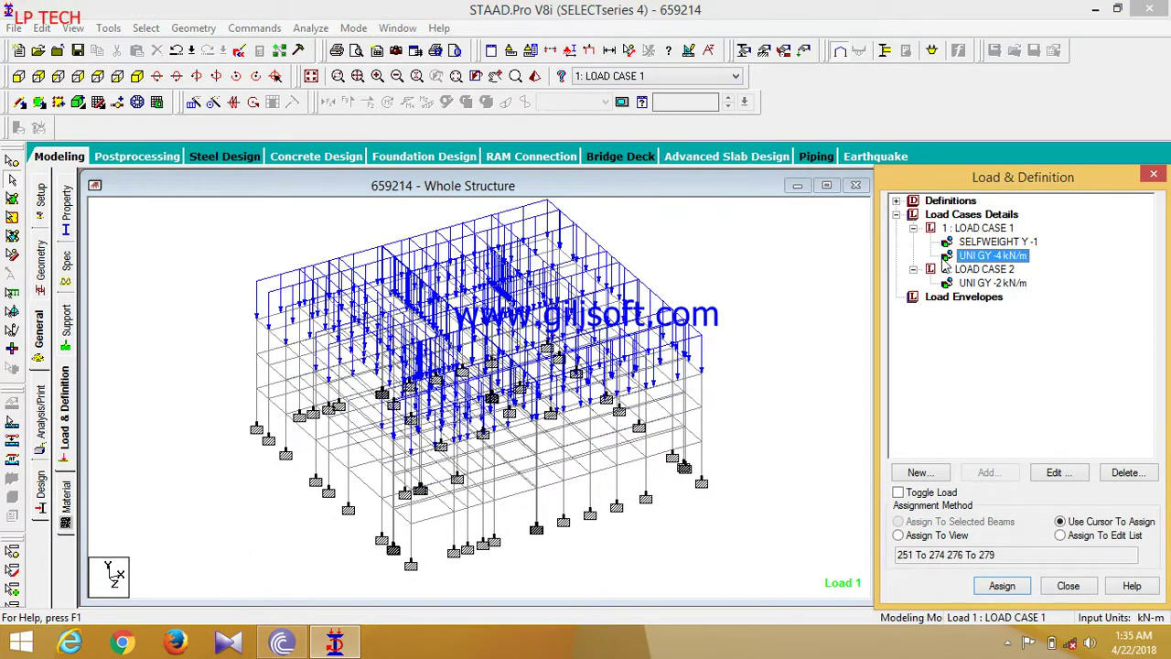
pyautogui.click(970, 283)
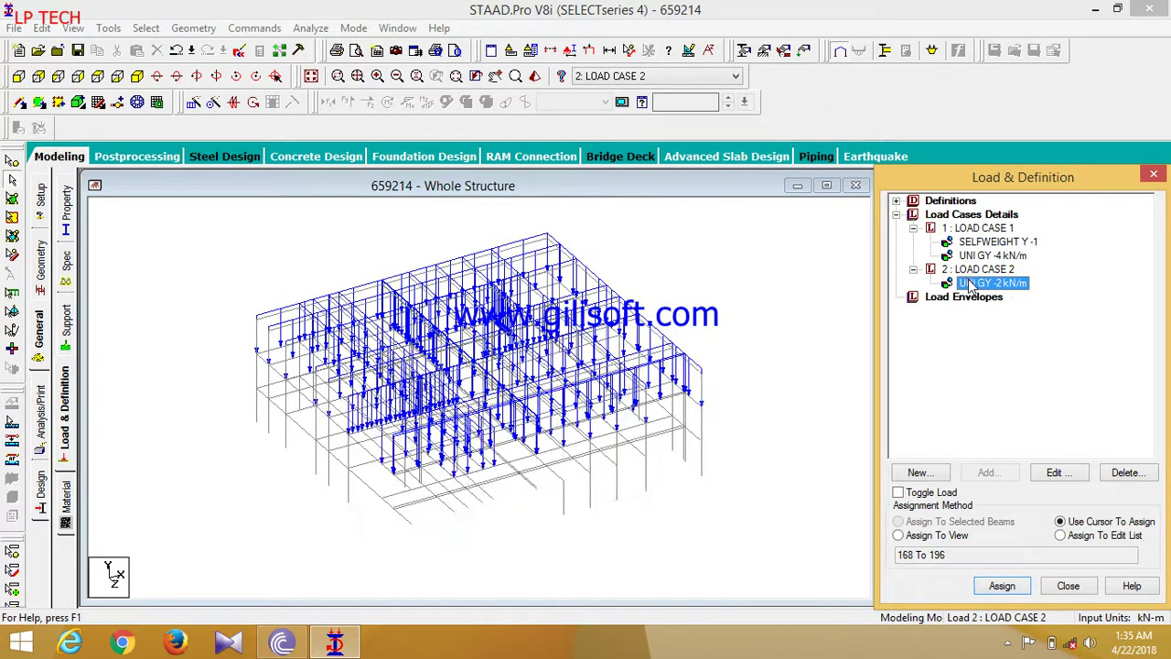
pyautogui.click(809, 309)
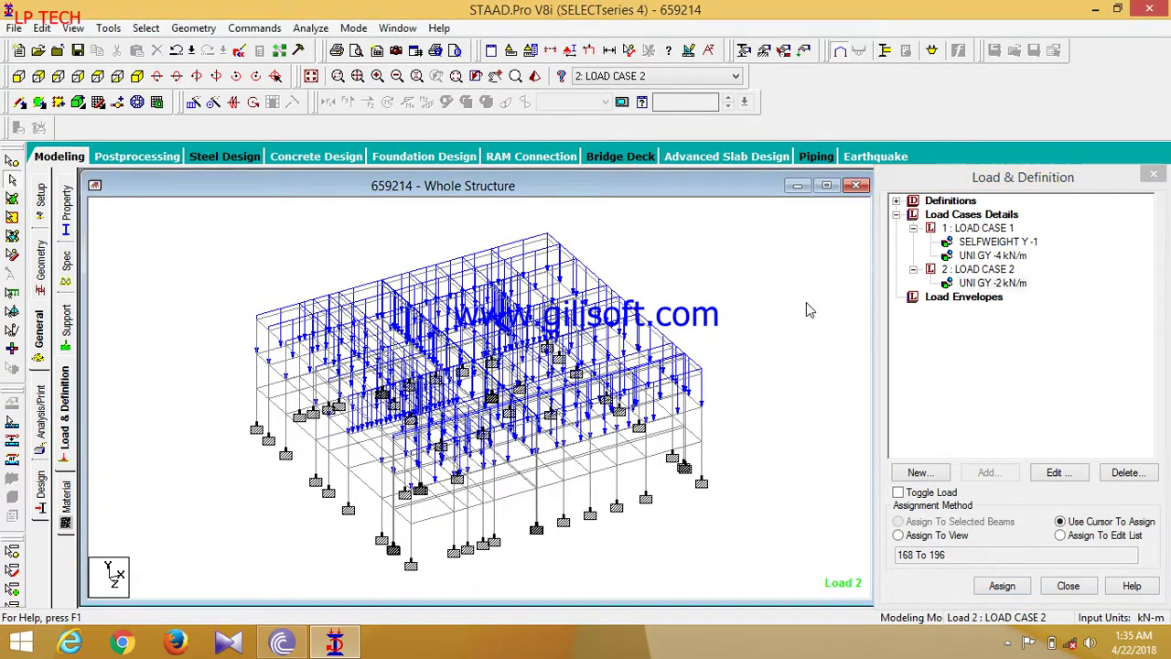
pyautogui.click(588, 53)
pyautogui.click(746, 297)
# Add a Perform Analysis command with the No Print option.
pyautogui.click(40, 413)
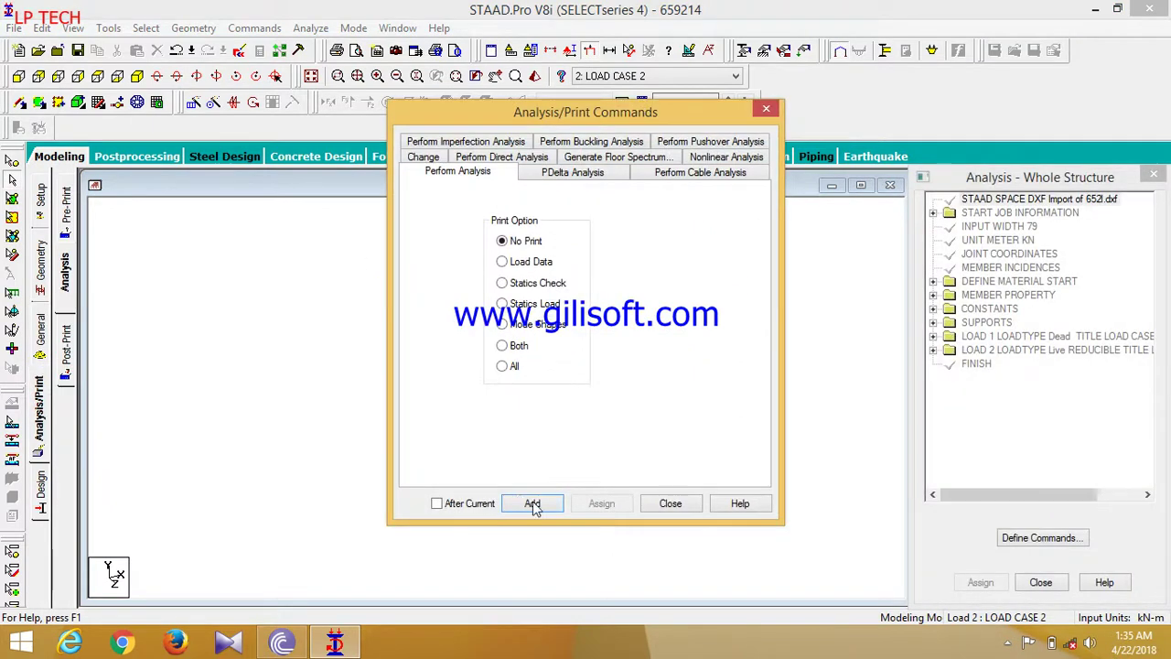
pyautogui.click(532, 503)
pyautogui.click(670, 504)
# Save the structure and run the analysis, staying in modeling mode when it finishes.
pyautogui.click(311, 27)
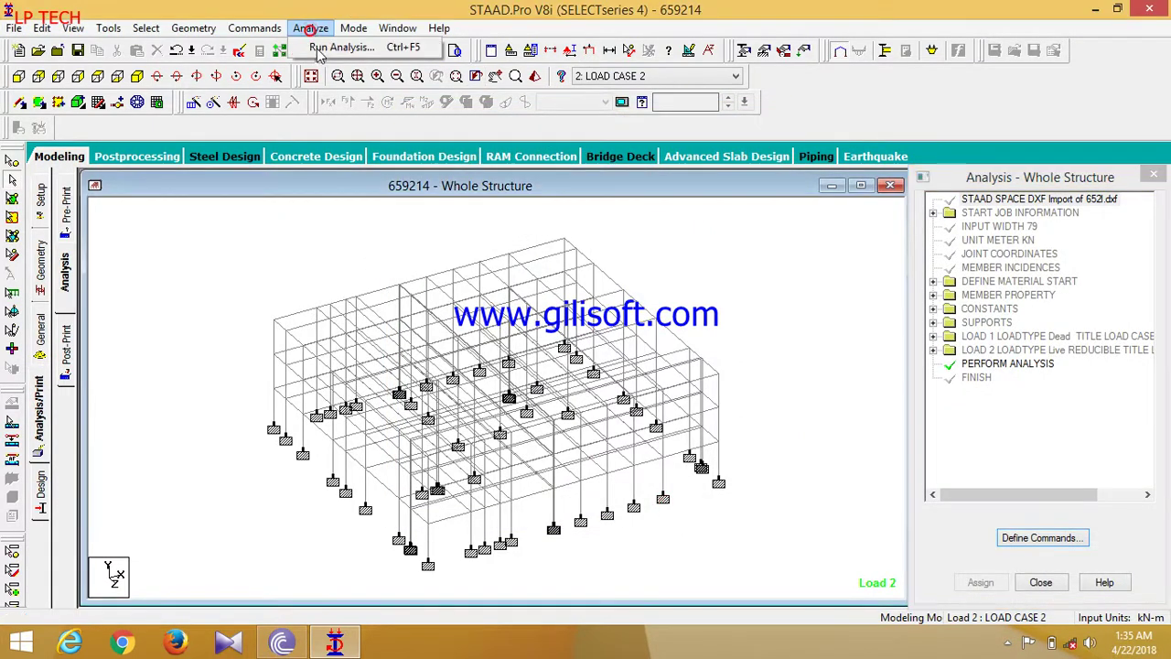
pyautogui.click(338, 48)
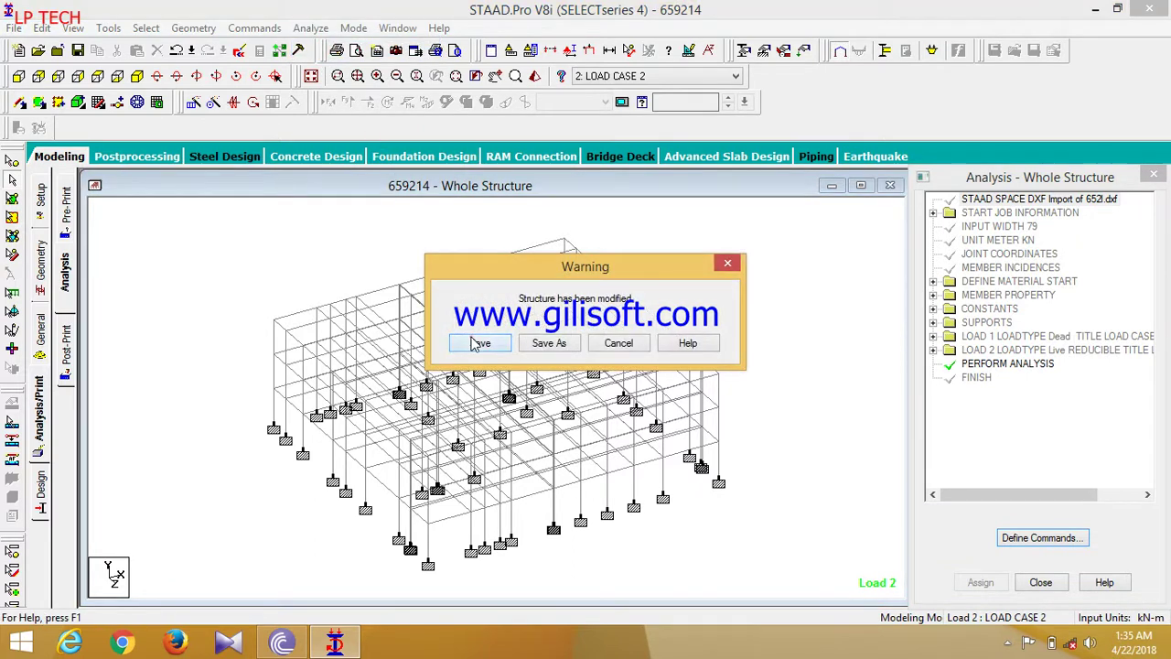
pyautogui.click(478, 343)
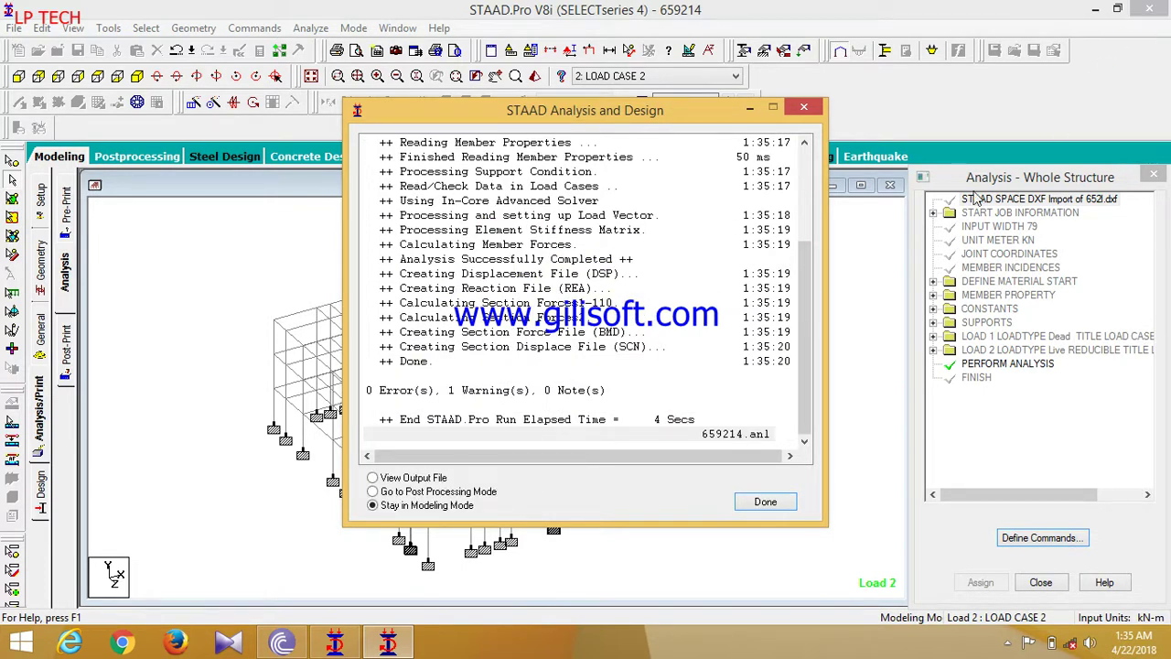
pyautogui.click(769, 502)
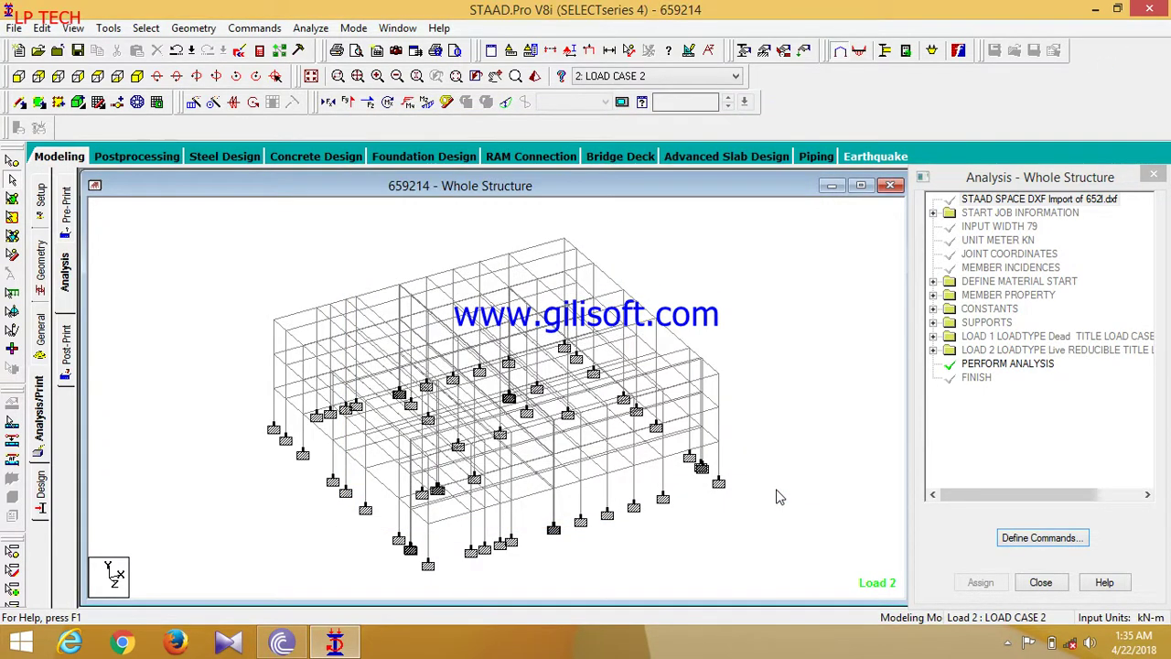